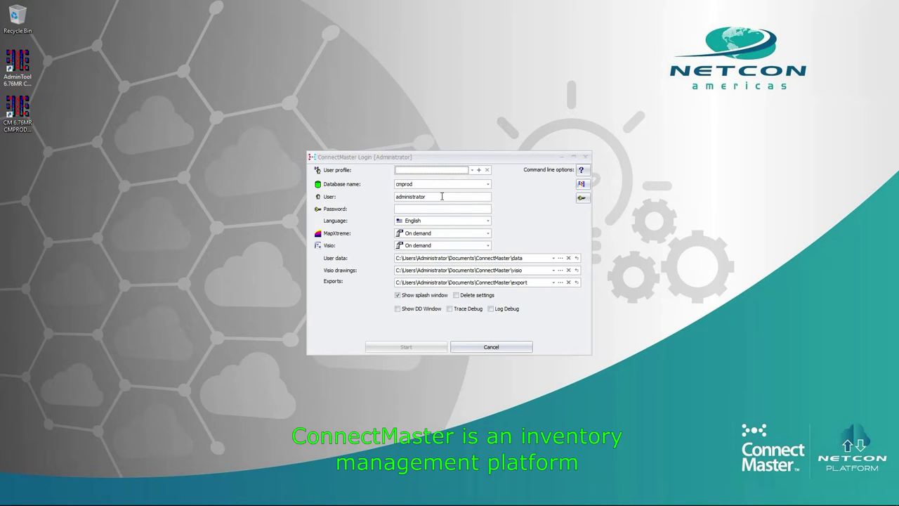
Log in to cmprod with English as the interface language and the account password
{"action": "left_click", "coordinate": [487, 220]}
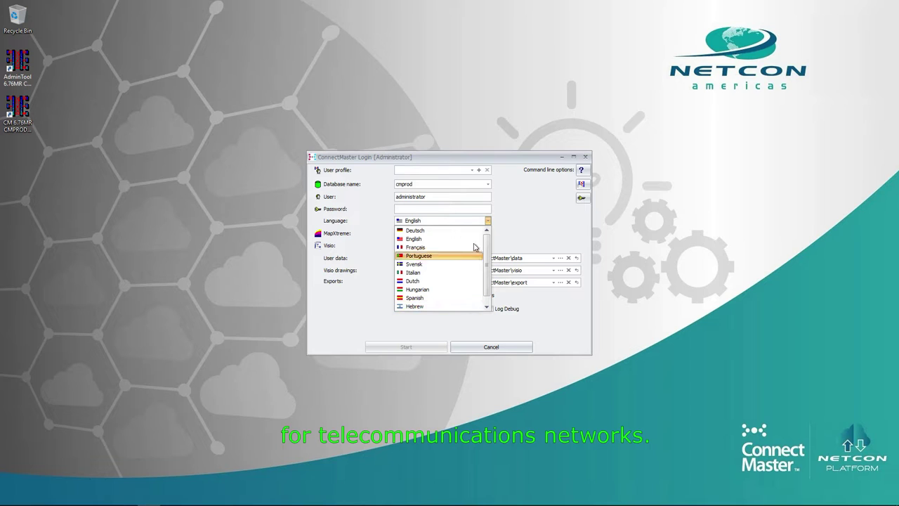
{"action": "mouse_move", "coordinate": [487, 239]}
{"action": "left_mouse_down"}
{"action": "mouse_move", "coordinate": [484, 262]}
{"action": "mouse_move", "coordinate": [484, 233]}
{"action": "left_mouse_up"}
{"action": "left_click", "coordinate": [457, 237]}
{"action": "key", "text": "shift+Tab"}
{"action": "key", "text": "ctrl+v"}
{"action": "key", "text": "Return"}
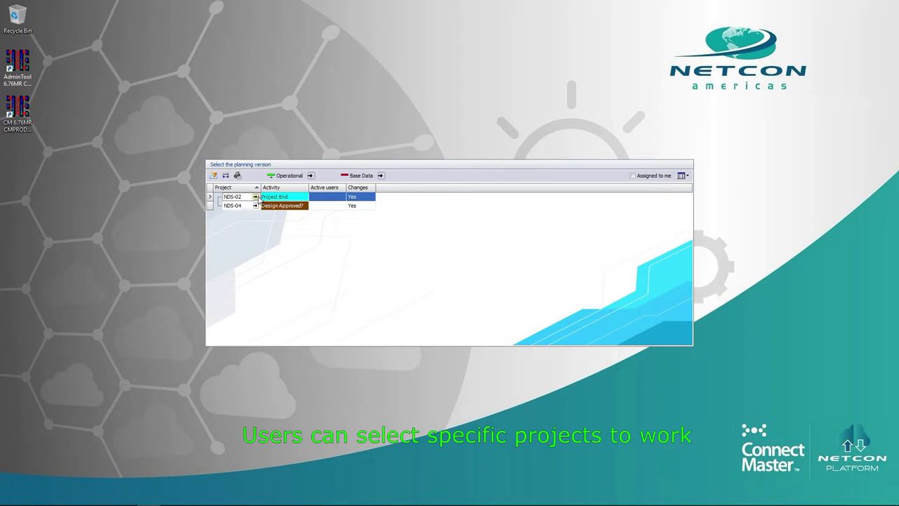
Start working in the Base Data planning version
{"action": "left_click", "coordinate": [380, 176]}
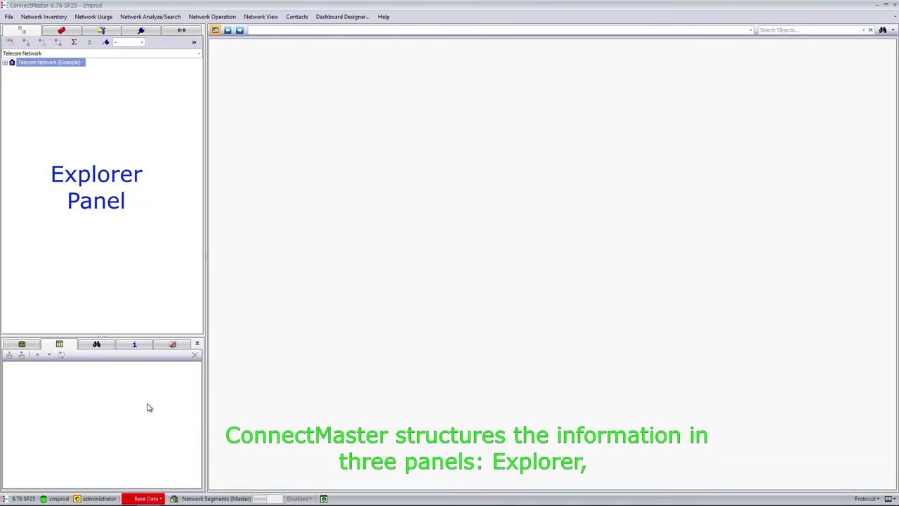
Show object info in the lower panel and open the Network View GEO map
{"action": "left_click", "coordinate": [143, 346]}
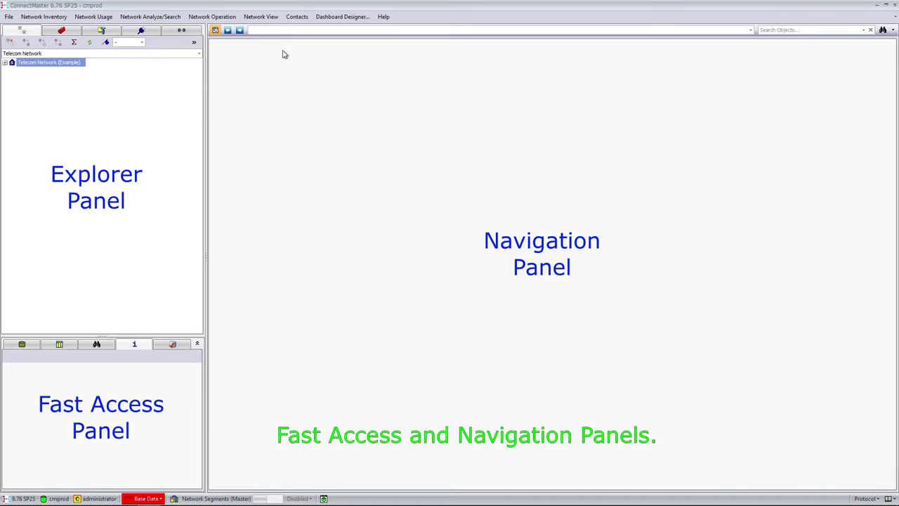
{"action": "left_click", "coordinate": [272, 16]}
{"action": "left_click", "coordinate": [261, 42]}
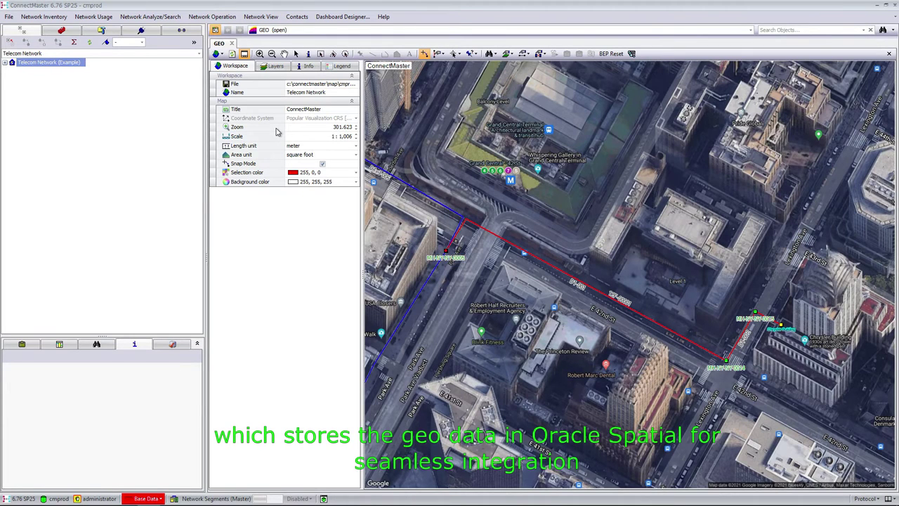
Expand Telecom Network through NY, New York City and Datacenter to DC-NY-0001's floors
{"action": "left_click", "coordinate": [10, 63]}
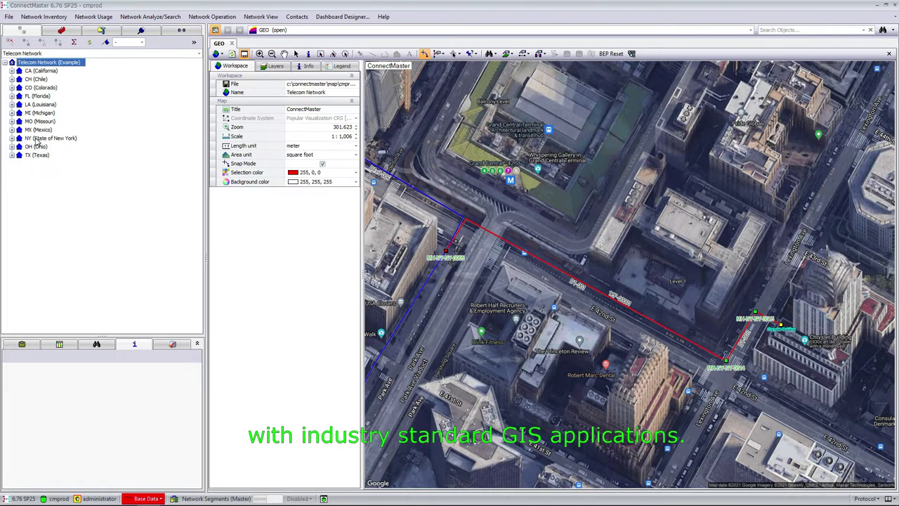
{"action": "left_click", "coordinate": [12, 138]}
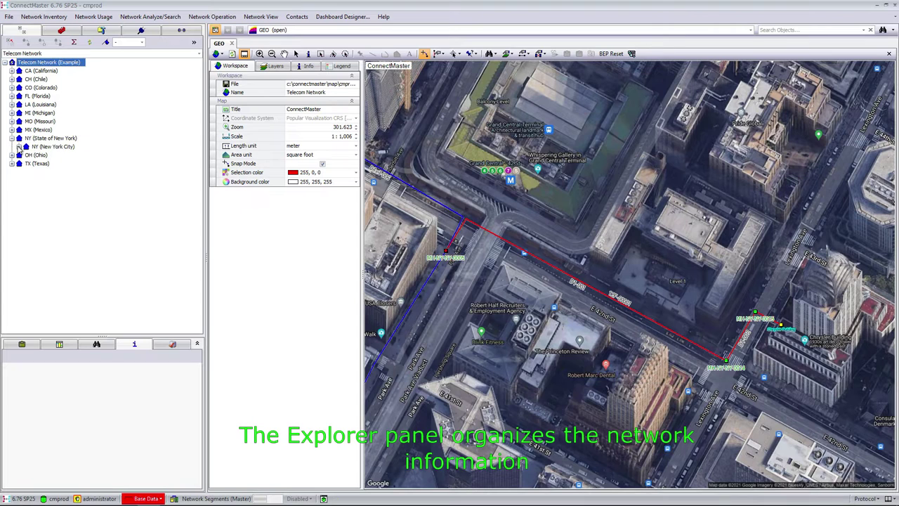
{"action": "left_click", "coordinate": [19, 147]}
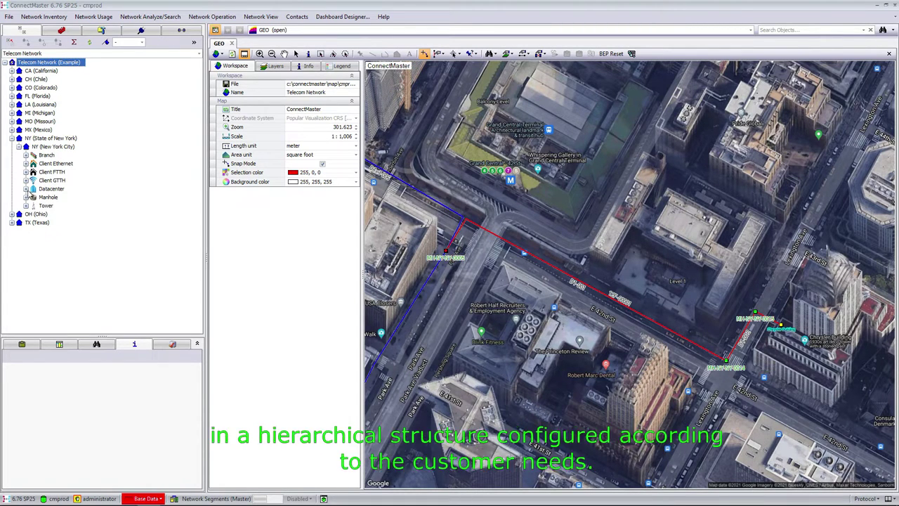
{"action": "left_click", "coordinate": [26, 190]}
{"action": "left_click", "coordinate": [48, 197]}
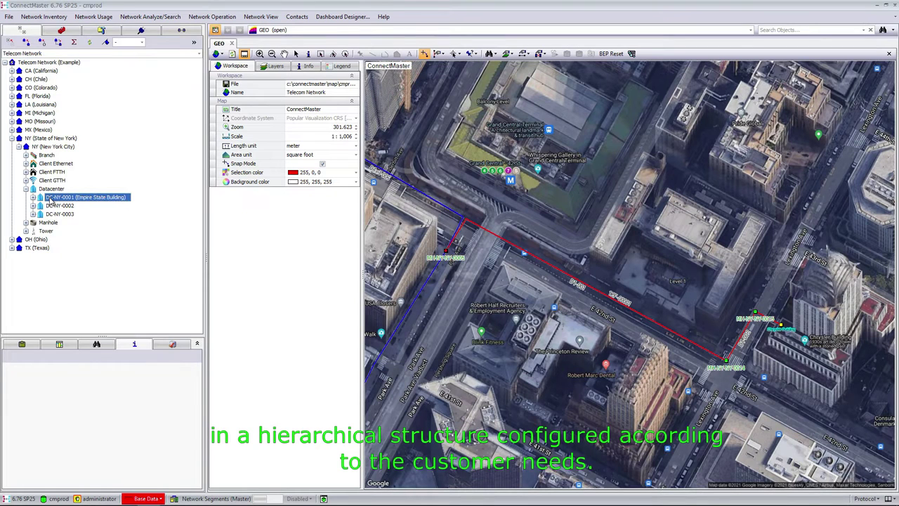
{"action": "left_click", "coordinate": [33, 198]}
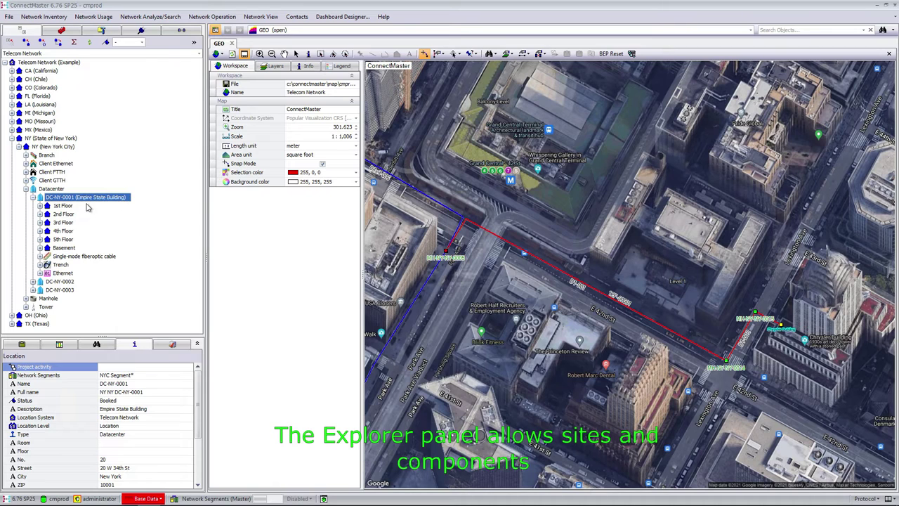
Expand the 5th Floor and select NY-01-DC-Telco Room to show its properties
{"action": "left_click", "coordinate": [40, 232]}
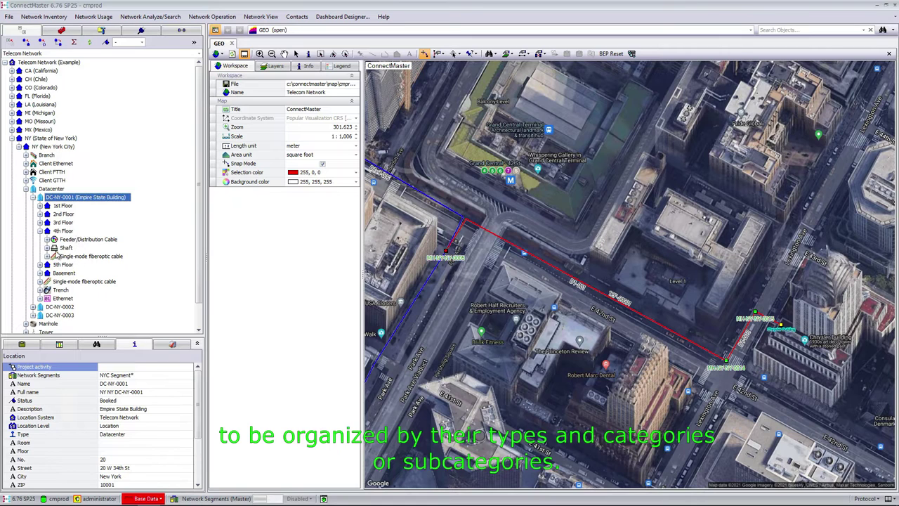
{"action": "left_click", "coordinate": [47, 248]}
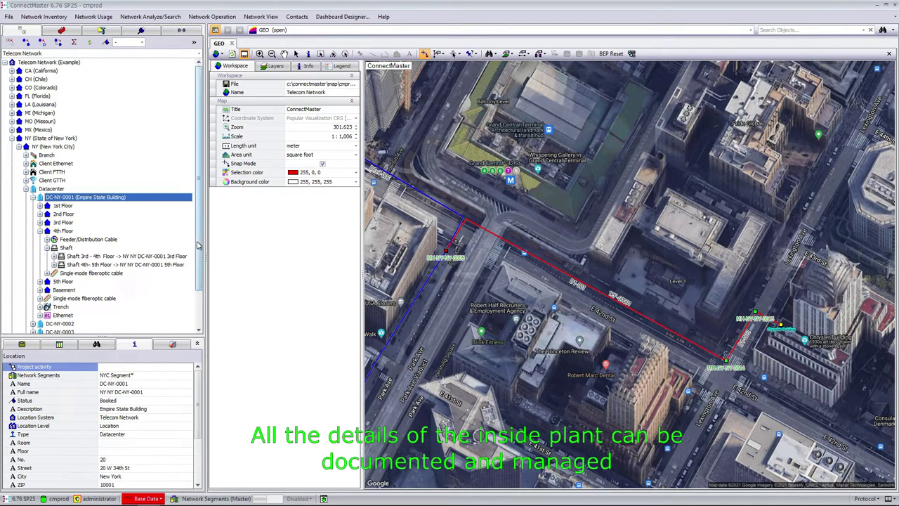
{"action": "scroll", "coordinate": [197, 290], "scroll_direction": "down", "scroll_amount": 2}
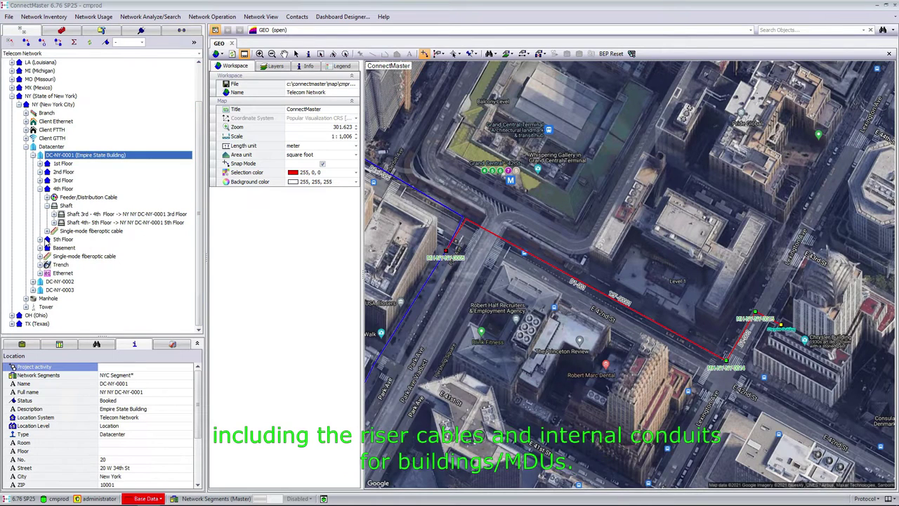
{"action": "left_click", "coordinate": [40, 240]}
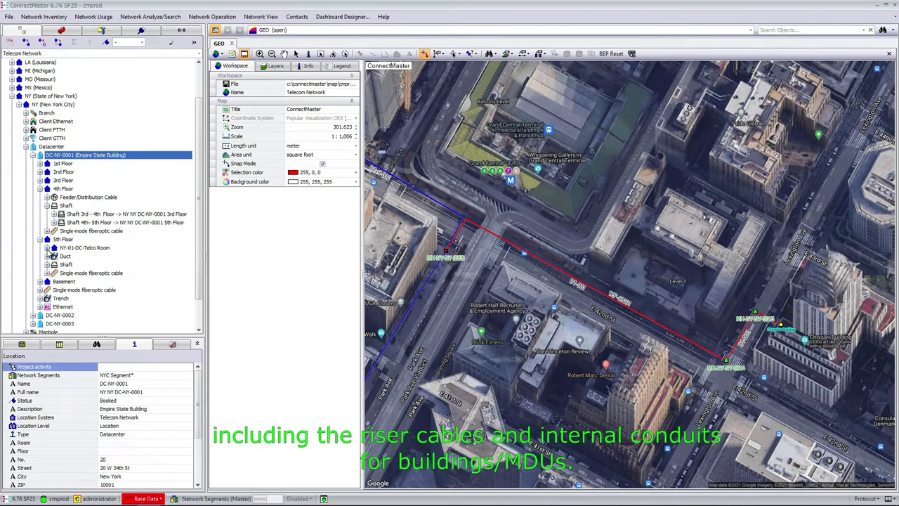
{"action": "left_click", "coordinate": [47, 248]}
{"action": "left_click", "coordinate": [79, 250]}
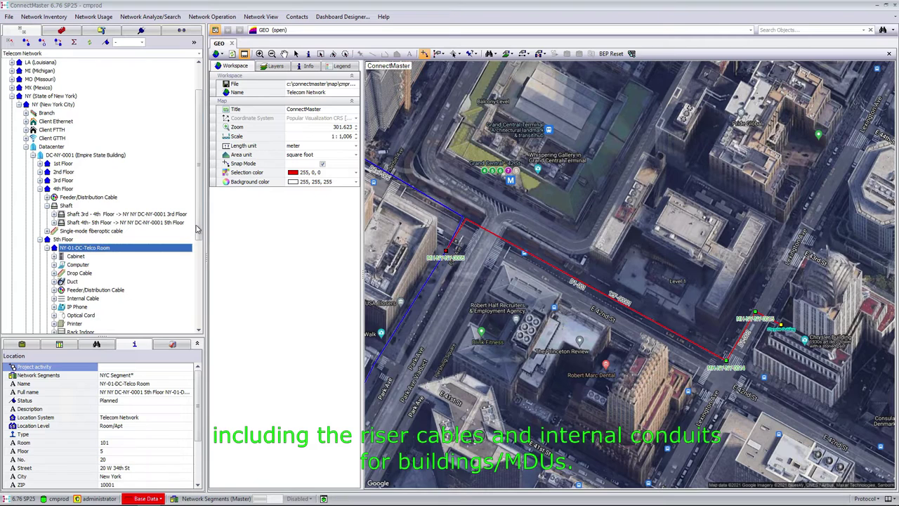
{"action": "left_click_drag", "start_coordinate": [199, 235], "coordinate": [196, 261]}
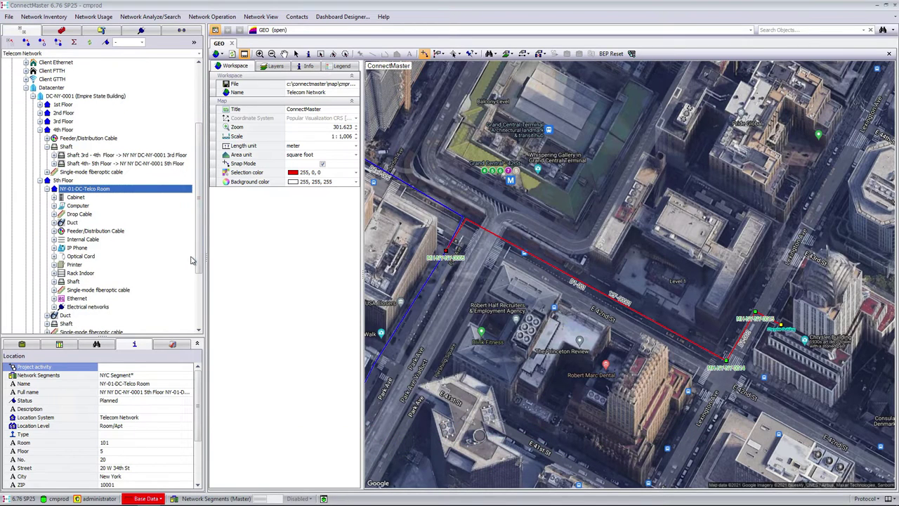
Show the NY-01-DC-Telco Room in the current map at the Empire State Building
{"action": "right_click", "coordinate": [125, 192]}
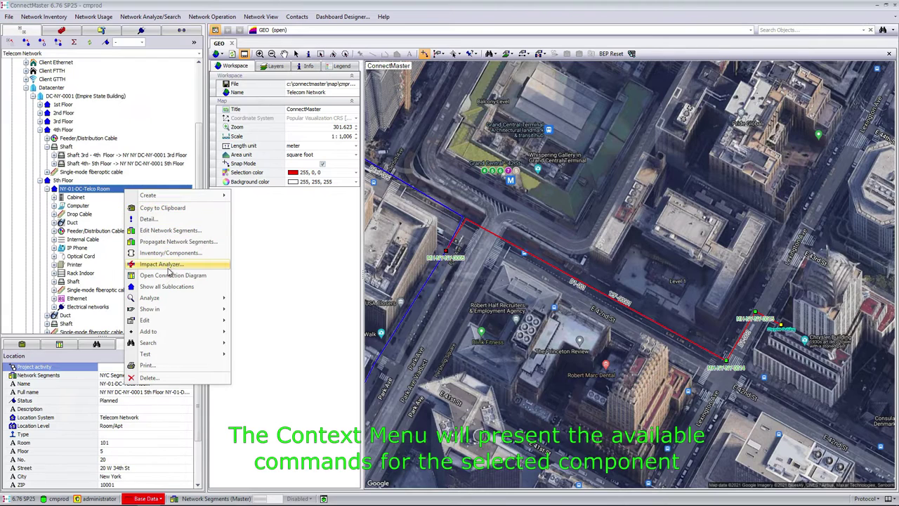
{"action": "mouse_move", "coordinate": [173, 310]}
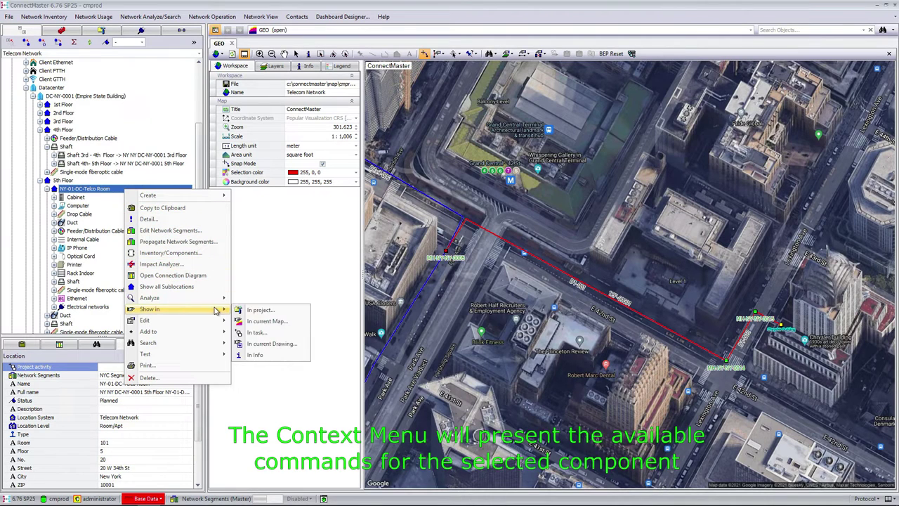
{"action": "left_click", "coordinate": [271, 323]}
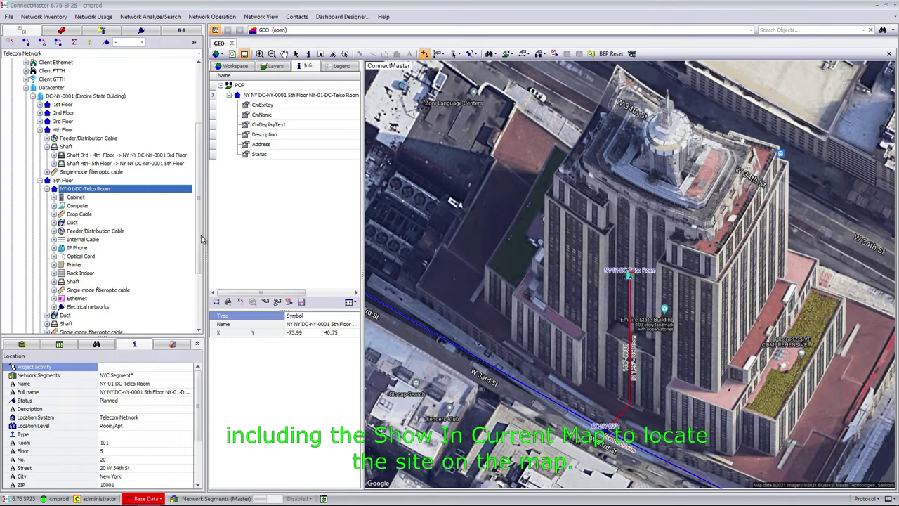
{"action": "left_click_drag", "start_coordinate": [201, 239], "coordinate": [201, 261]}
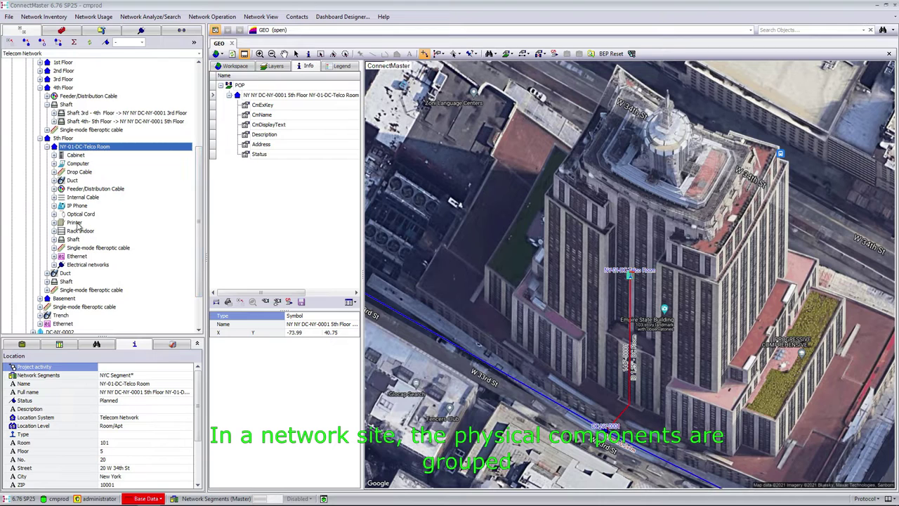
Expand Rack Indoor, 1/5 Rack Carrier Ethernet, the Chrysler Ring switch and XFP1 to reveal 10GE-Chrysler-001
{"action": "left_click", "coordinate": [54, 231]}
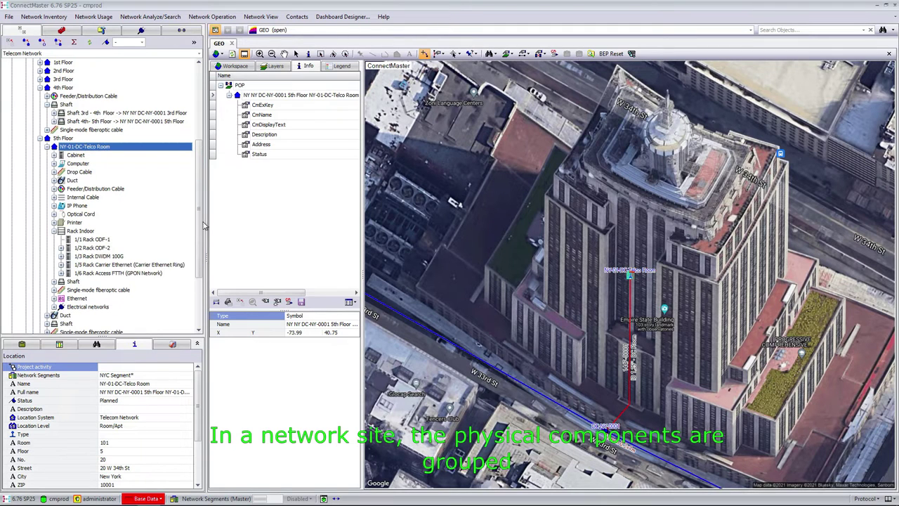
{"action": "scroll", "coordinate": [202, 226], "scroll_direction": "down", "scroll_amount": 3}
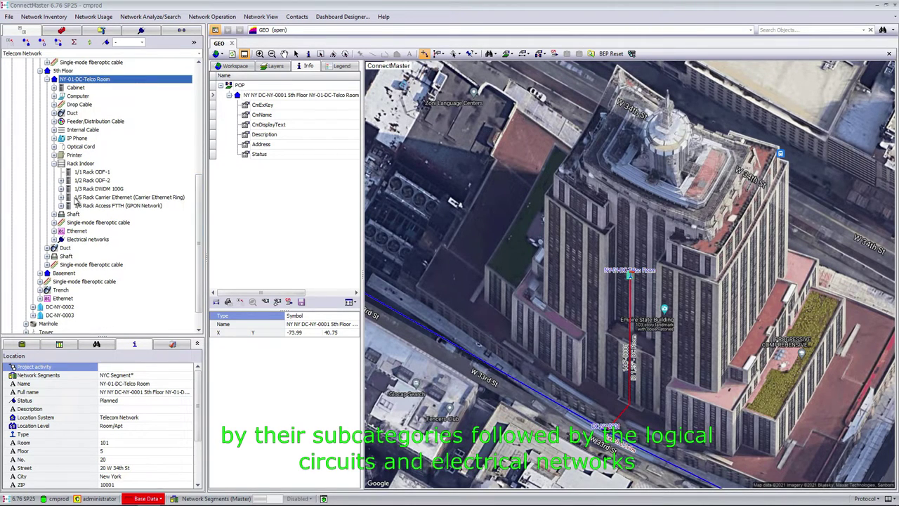
{"action": "left_click", "coordinate": [61, 198]}
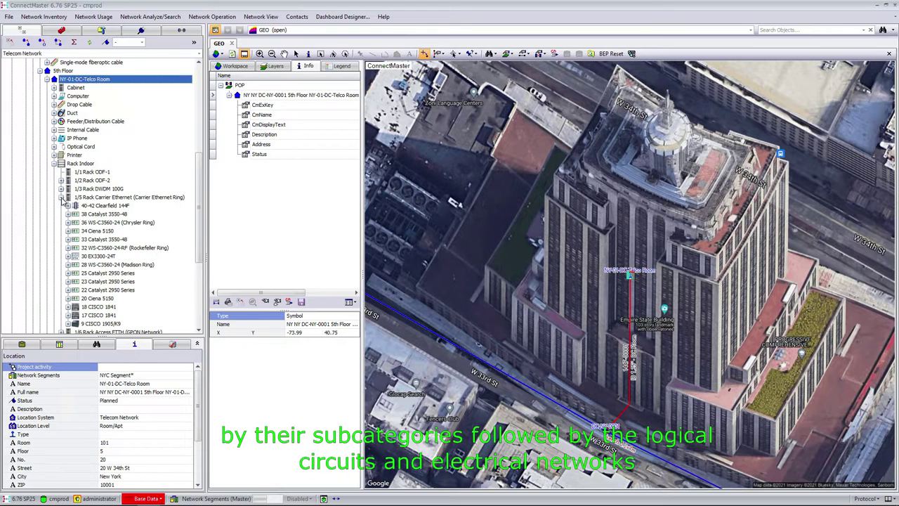
{"action": "scroll", "coordinate": [199, 213], "scroll_direction": "down", "scroll_amount": 1}
{"action": "scroll", "coordinate": [199, 213], "scroll_direction": "down", "scroll_amount": 1}
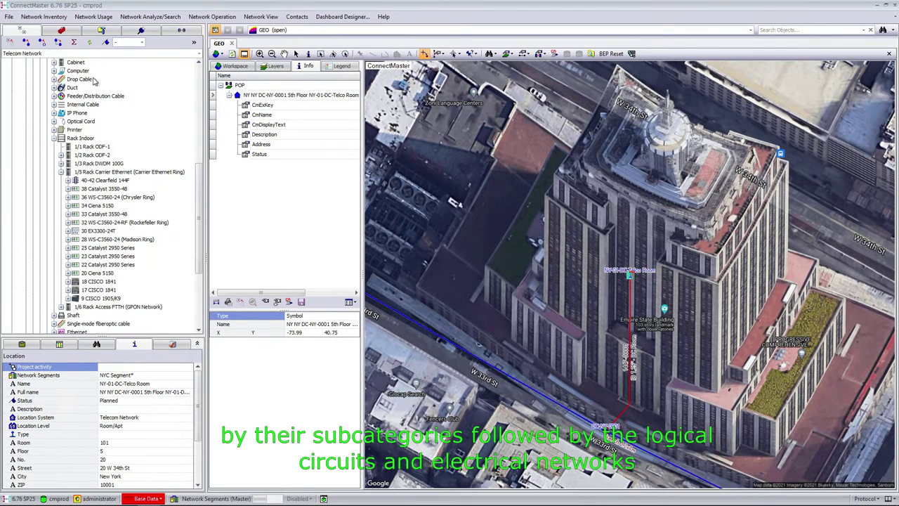
{"action": "double_click", "coordinate": [92, 197]}
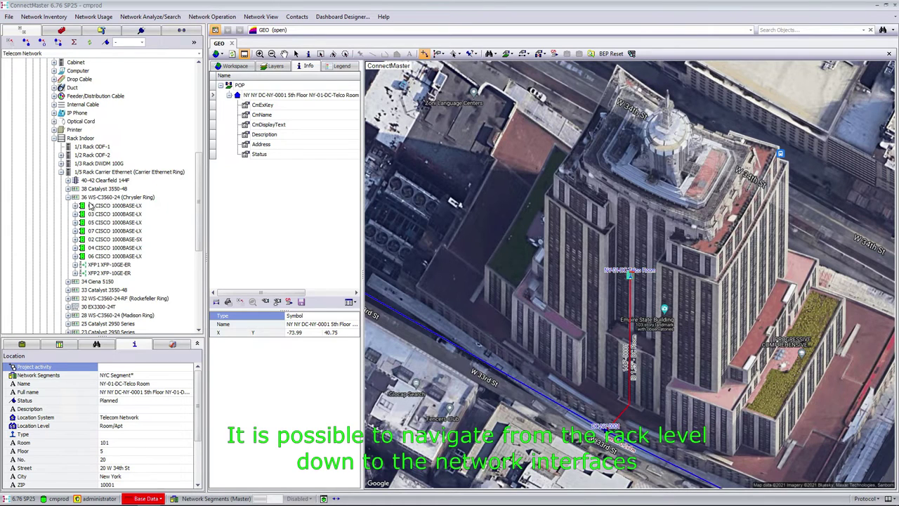
{"action": "scroll", "coordinate": [187, 216], "scroll_direction": "down", "scroll_amount": 2}
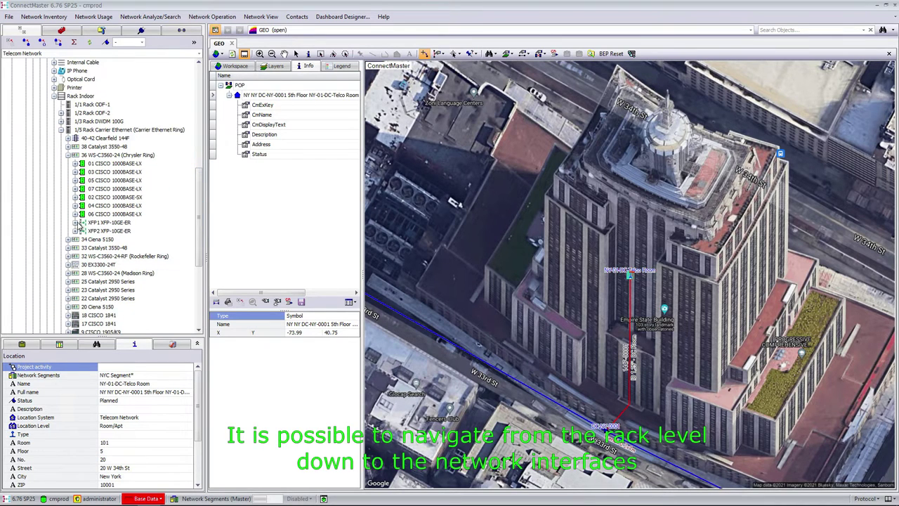
{"action": "left_click", "coordinate": [75, 223]}
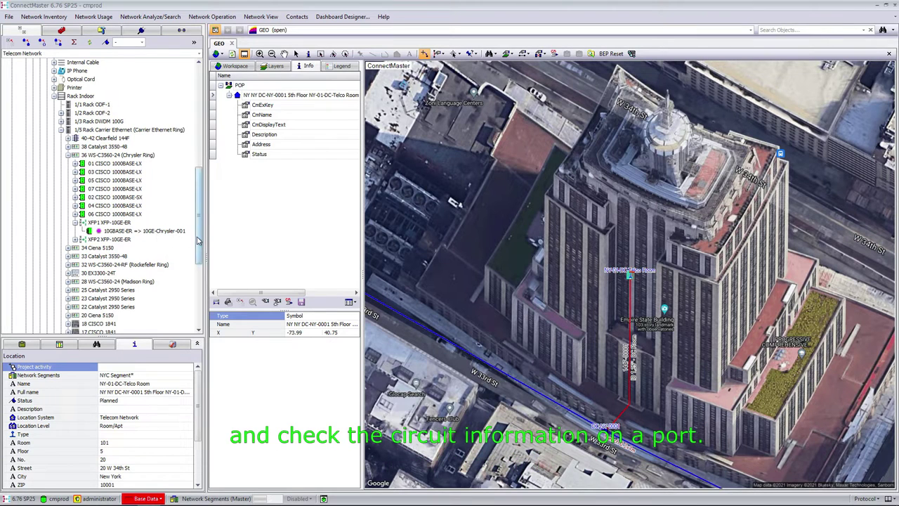
{"action": "scroll", "coordinate": [198, 242], "scroll_direction": "up", "scroll_amount": 2}
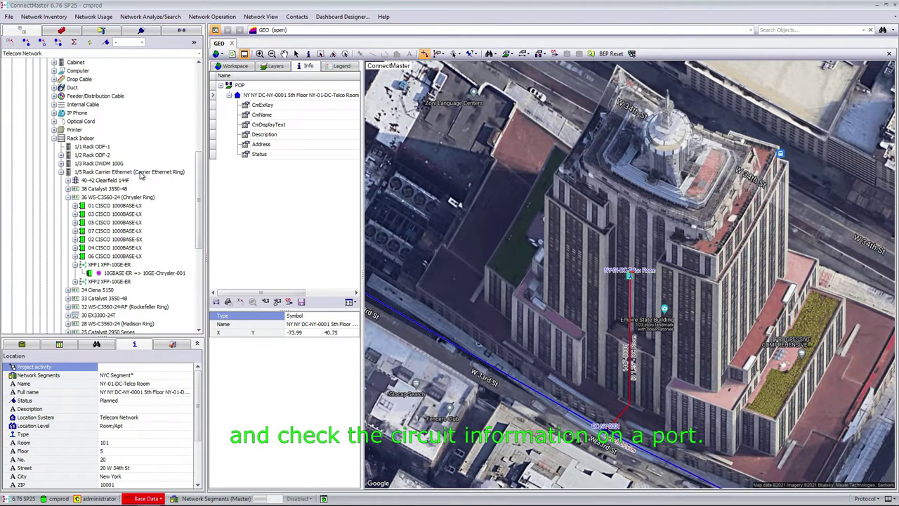
{"action": "left_click", "coordinate": [141, 175]}
Open the 1/5 Rack Carrier Ethernet detail form and view its Picture and Documents pages
{"action": "right_click", "coordinate": [142, 175]}
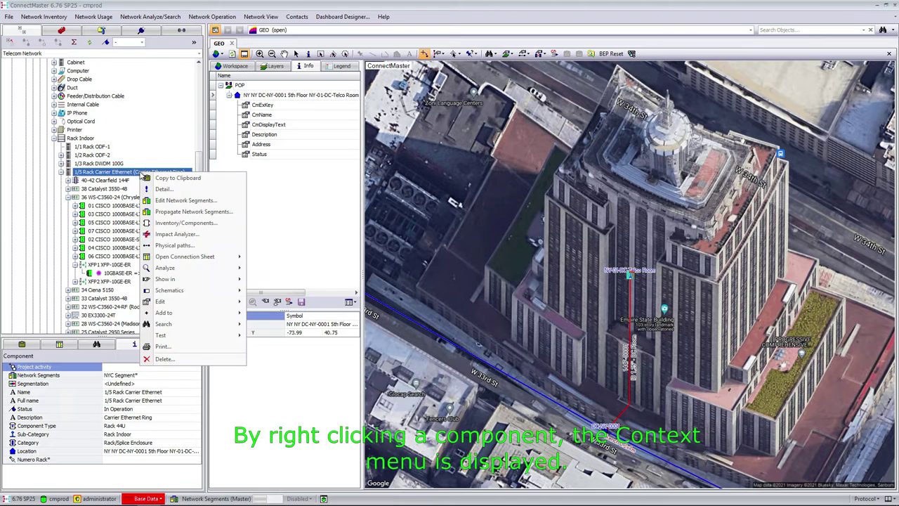
{"action": "left_click", "coordinate": [169, 191]}
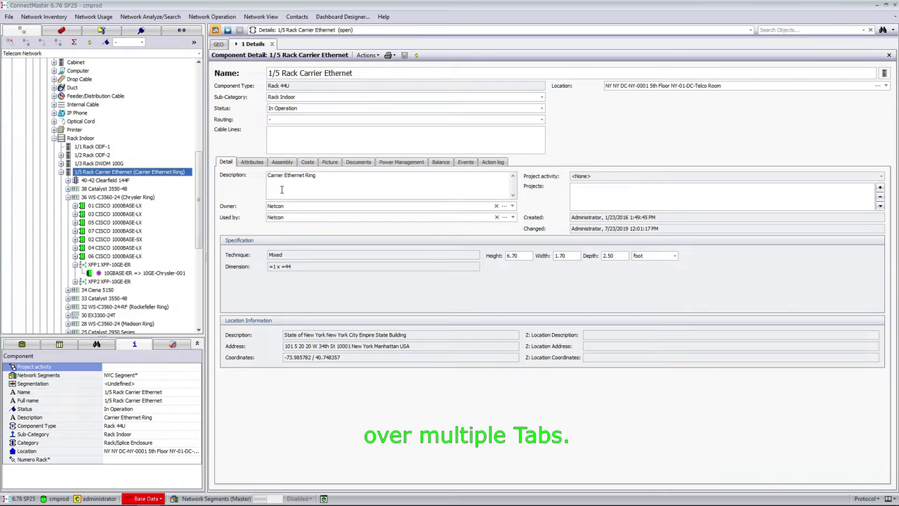
{"action": "left_click", "coordinate": [329, 163]}
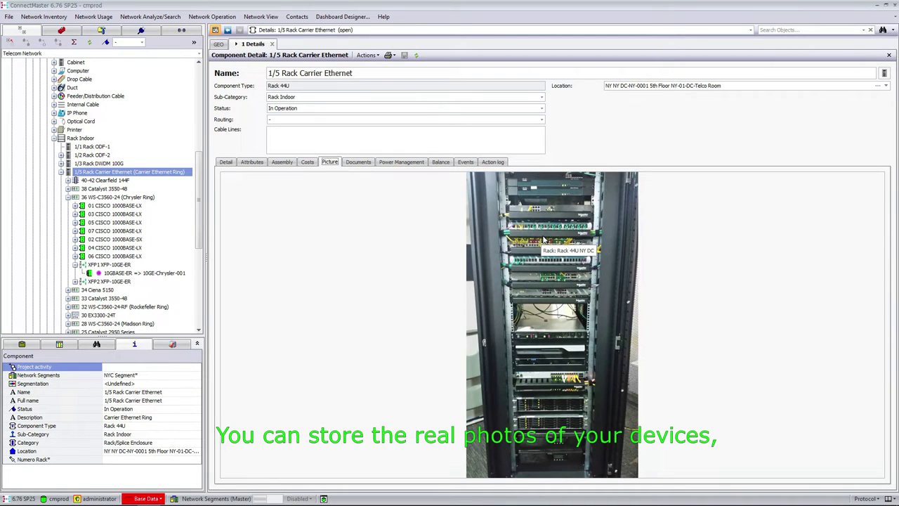
{"action": "left_click", "coordinate": [359, 163]}
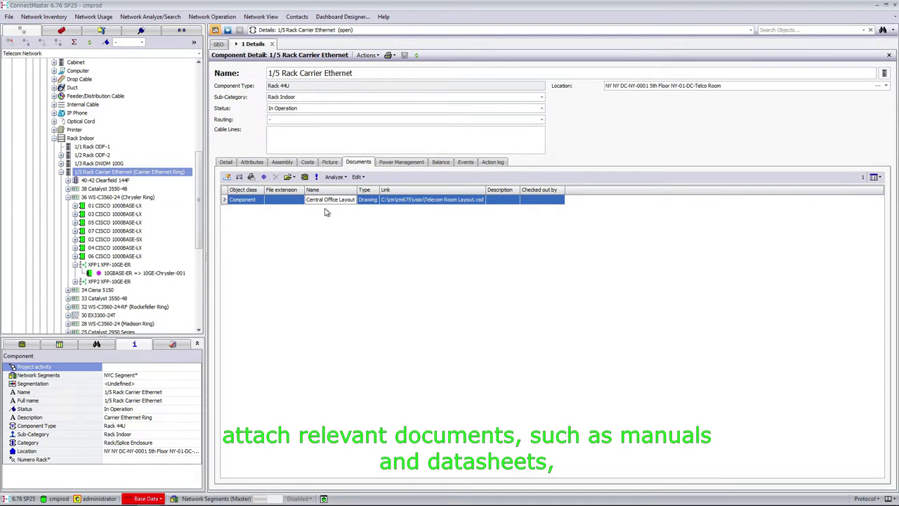
Show the rack's Assembly page, zoomed in and scrolled to view the rack units
{"action": "left_click", "coordinate": [283, 163]}
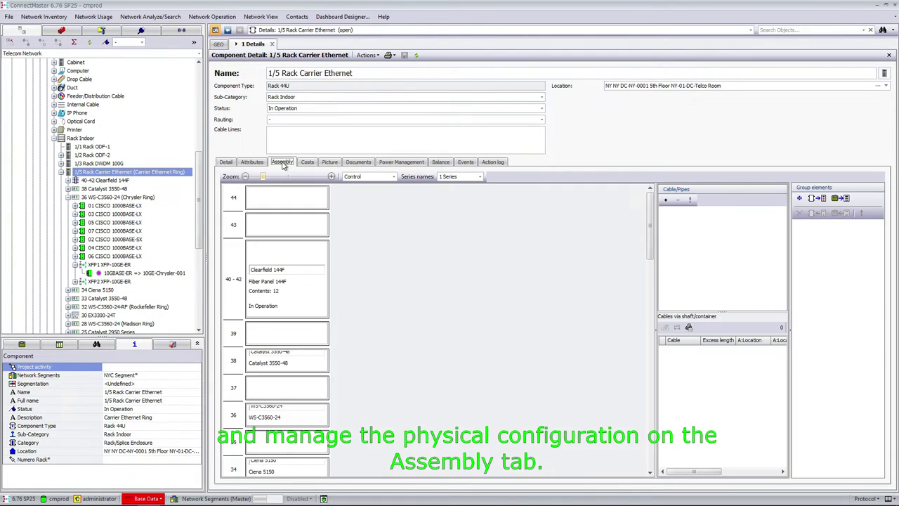
{"action": "left_click_drag", "start_coordinate": [265, 181], "coordinate": [279, 181]}
{"action": "left_click_drag", "start_coordinate": [652, 224], "coordinate": [653, 274]}
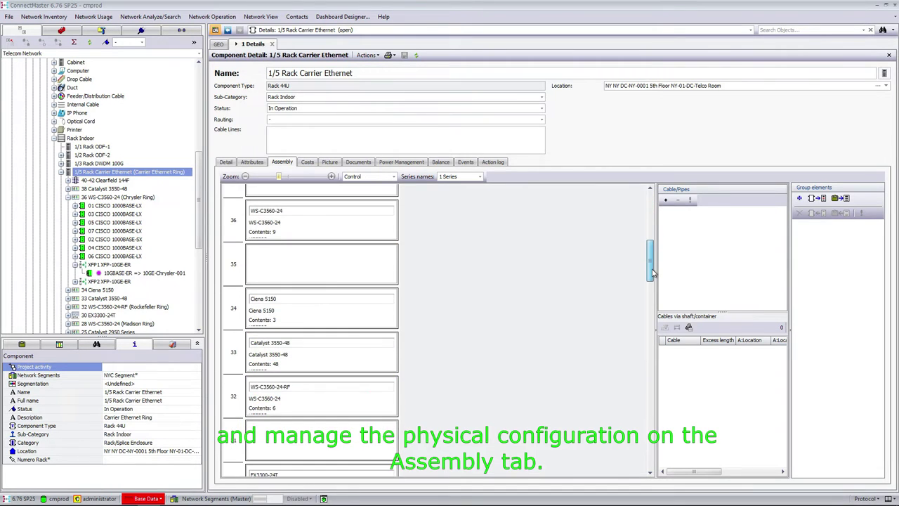
{"action": "left_click_drag", "start_coordinate": [278, 180], "coordinate": [291, 177]}
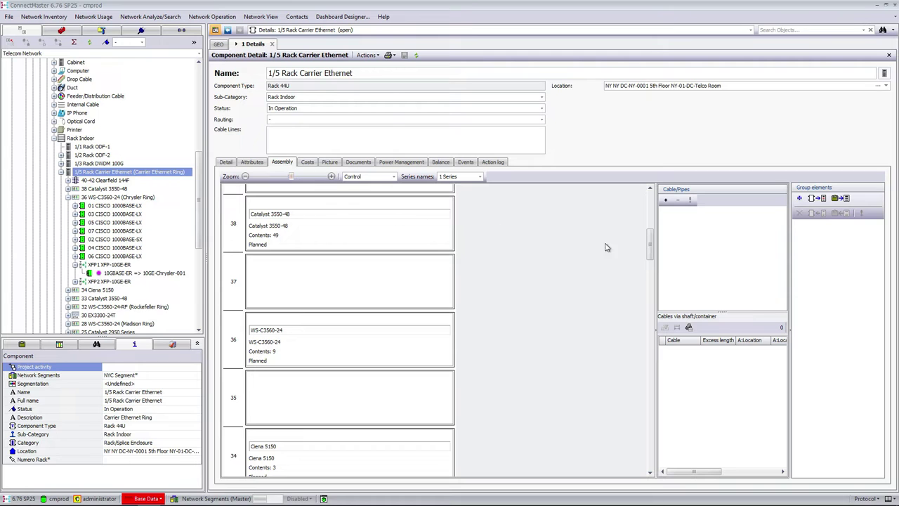
{"action": "left_click_drag", "start_coordinate": [650, 247], "coordinate": [623, 247]}
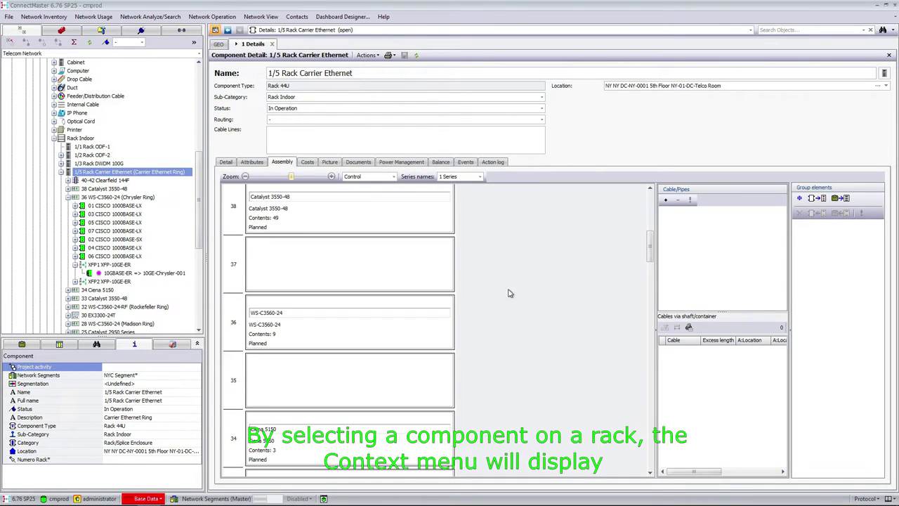
Open the slot-36 WS-C3560-24 switch details and view its Picture, enlarged Assembly and Mux usage pages
{"action": "right_click", "coordinate": [389, 332]}
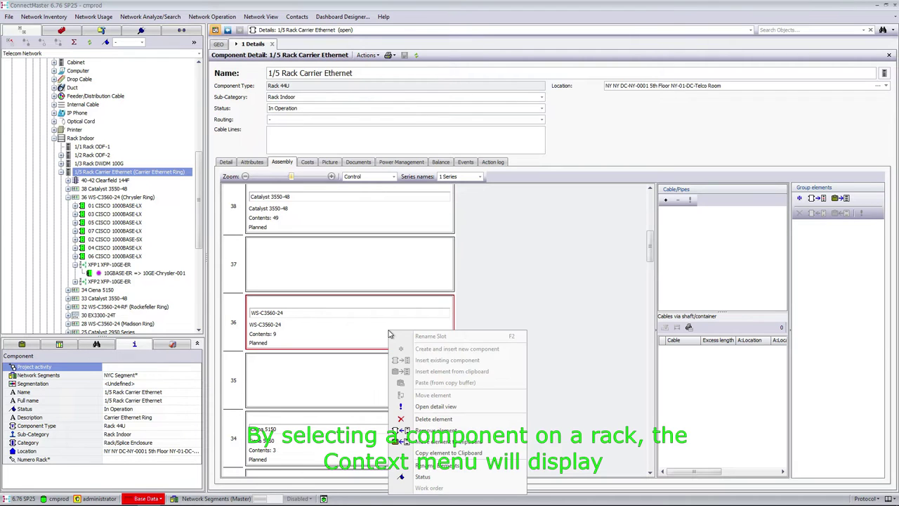
{"action": "left_click", "coordinate": [456, 407]}
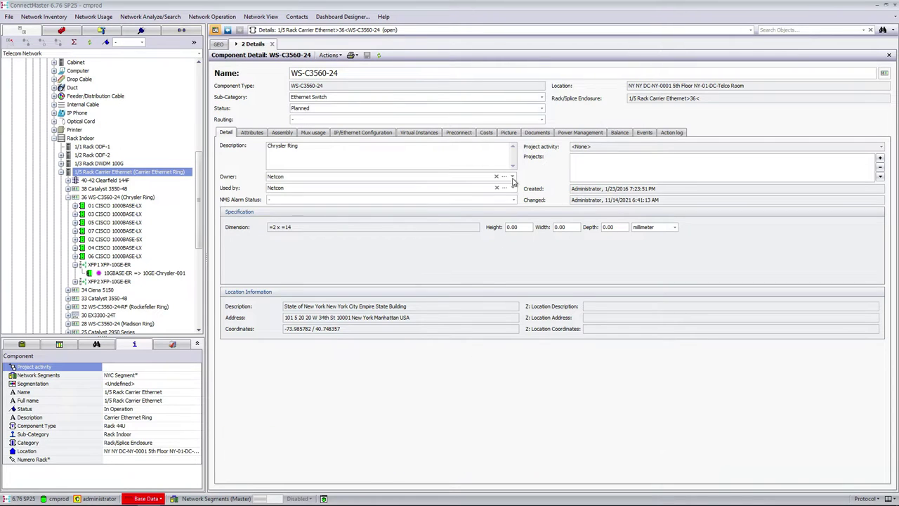
{"action": "left_click", "coordinate": [508, 133]}
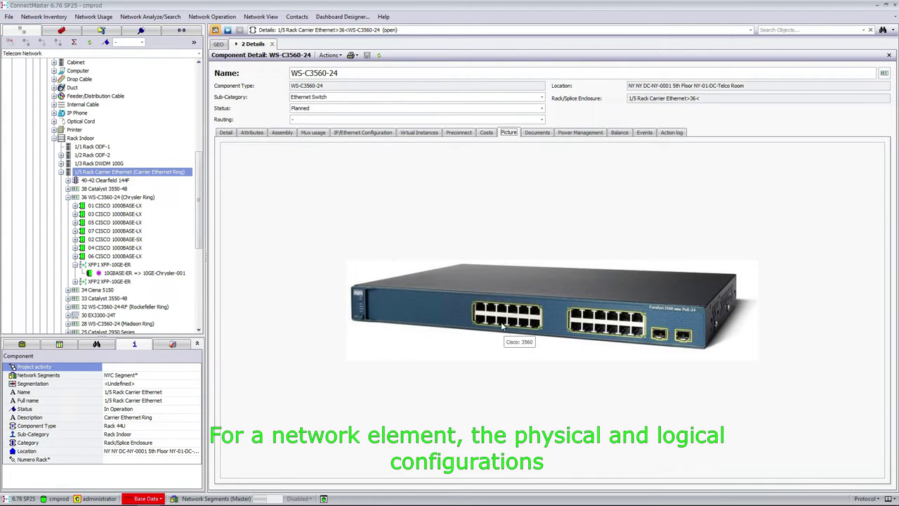
{"action": "left_click", "coordinate": [282, 133]}
{"action": "left_click", "coordinate": [271, 147]}
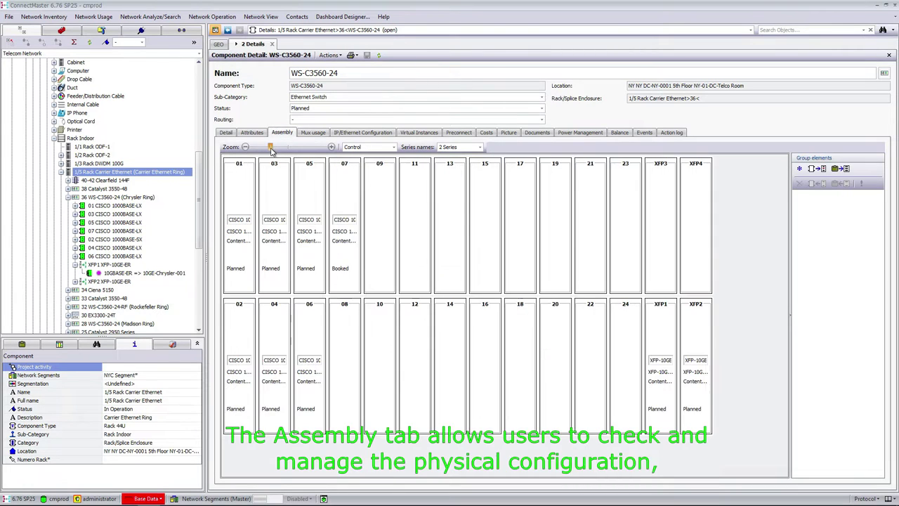
{"action": "left_click", "coordinate": [313, 133]}
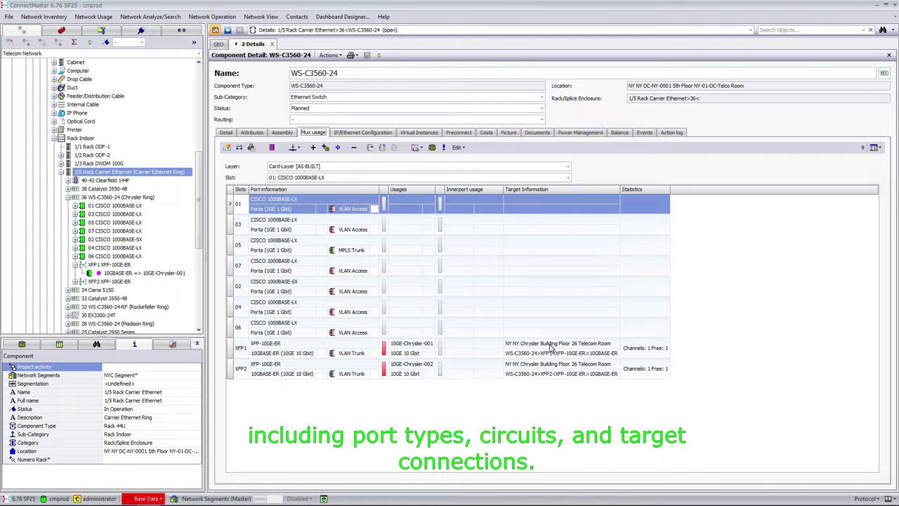
Review the switch's IP/Ethernet Configuration table, then expand Cabinet to list Rack 42U NE's contents
{"action": "left_click", "coordinate": [363, 134]}
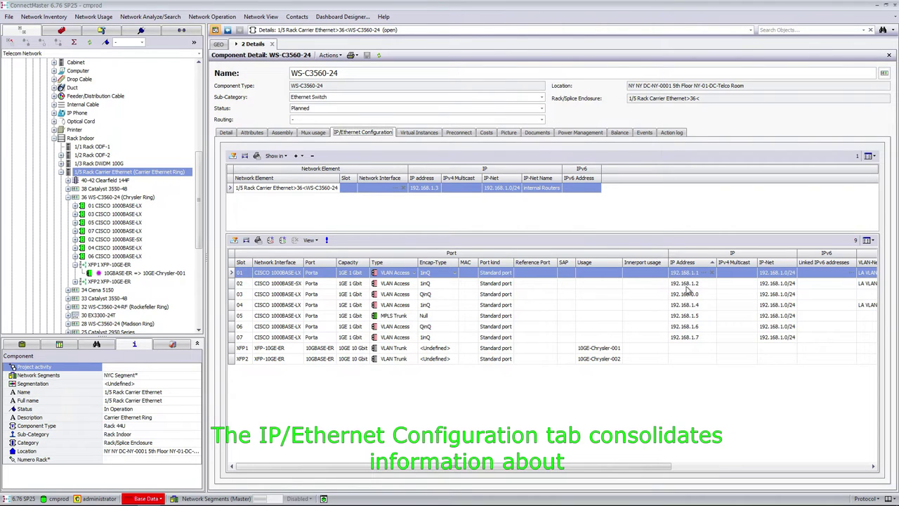
{"action": "left_click_drag", "start_coordinate": [527, 467], "coordinate": [667, 468]}
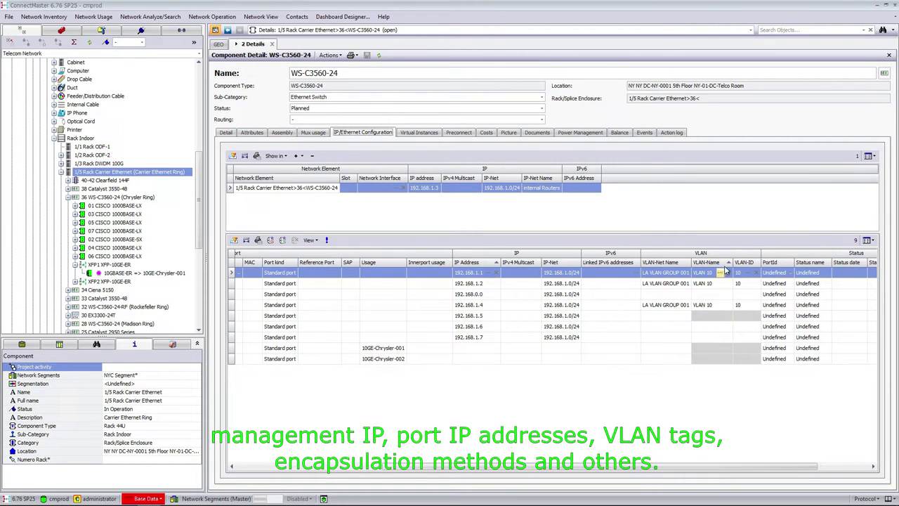
{"action": "left_click_drag", "start_coordinate": [652, 468], "coordinate": [472, 469]}
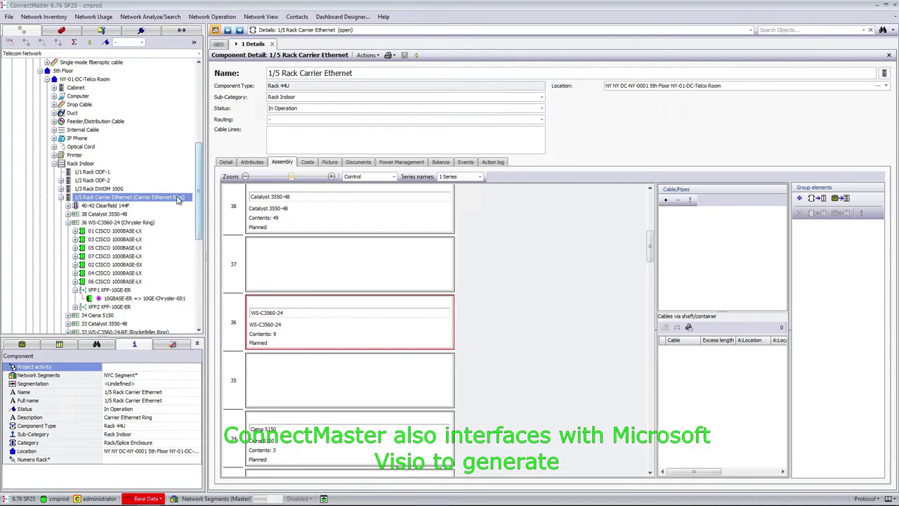
{"action": "left_click", "coordinate": [54, 88]}
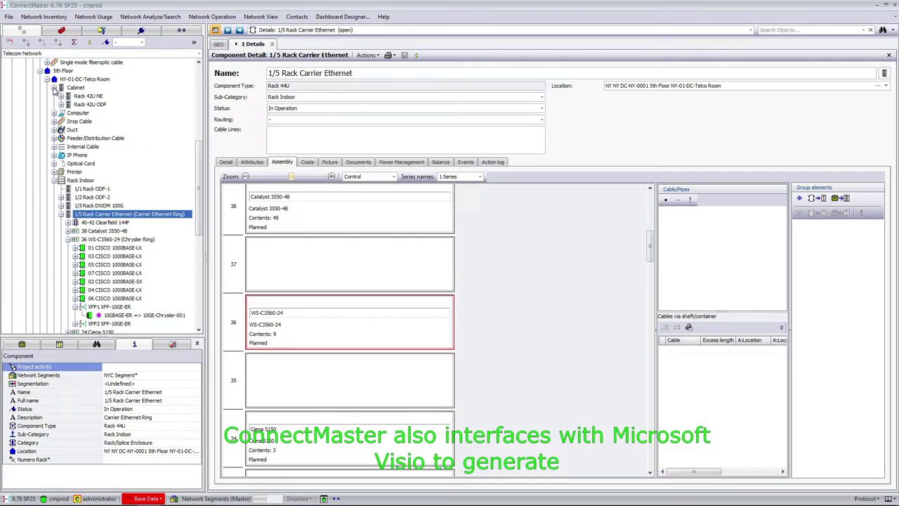
{"action": "left_click", "coordinate": [61, 97]}
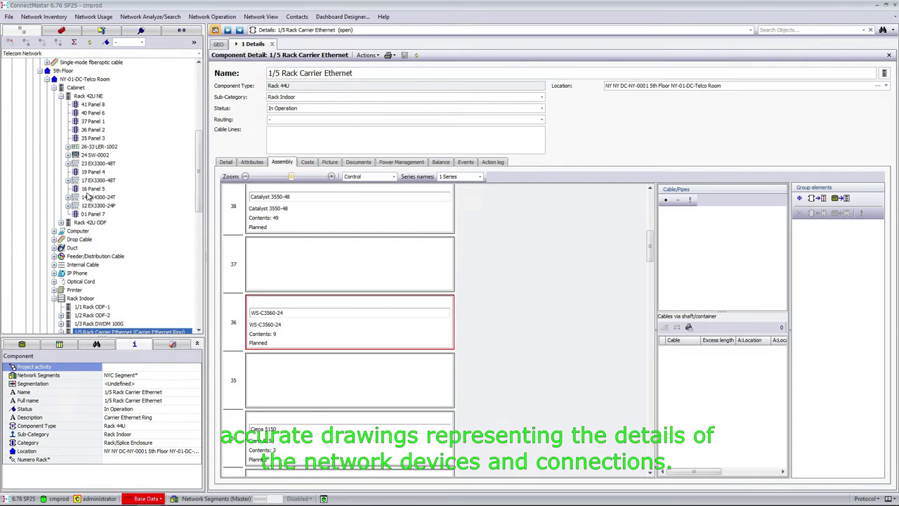
Draw the Rack 42U NE elevation via Schematics > Make Drawing and inspect the Visio result
{"action": "right_click", "coordinate": [94, 98]}
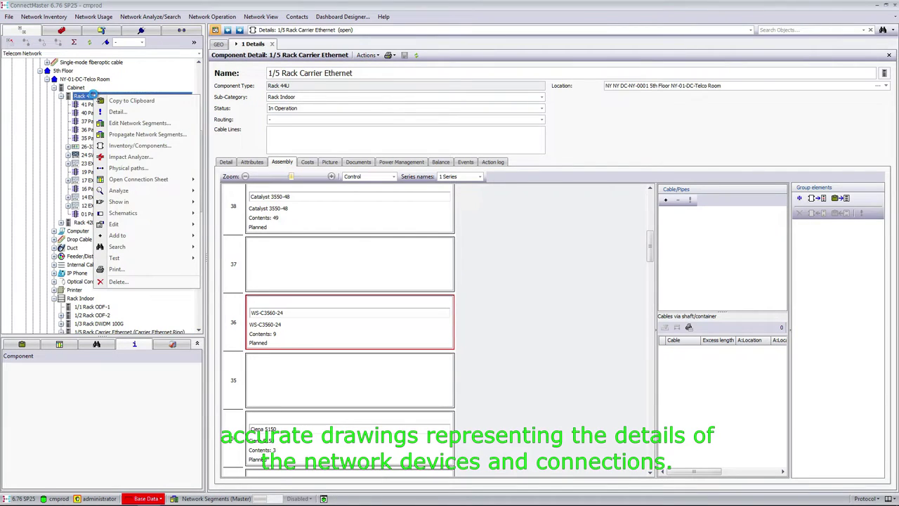
{"action": "mouse_move", "coordinate": [131, 215]}
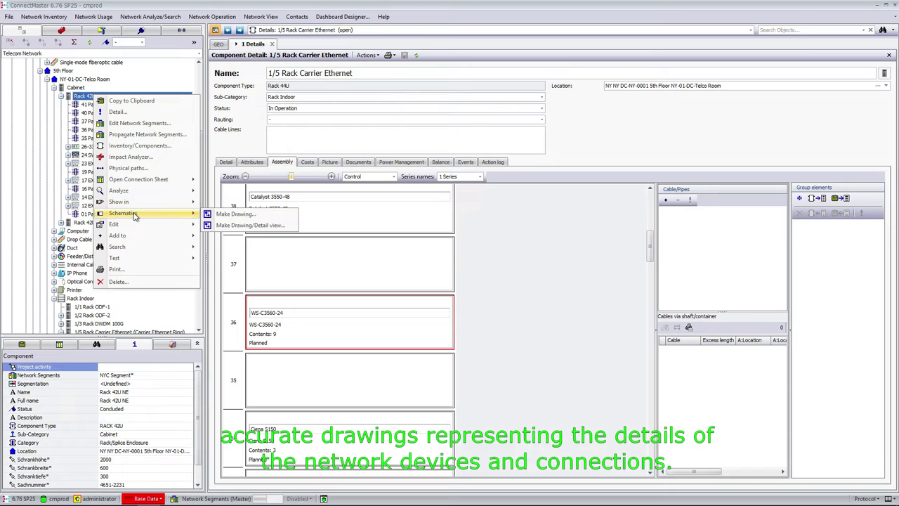
{"action": "left_click", "coordinate": [255, 218]}
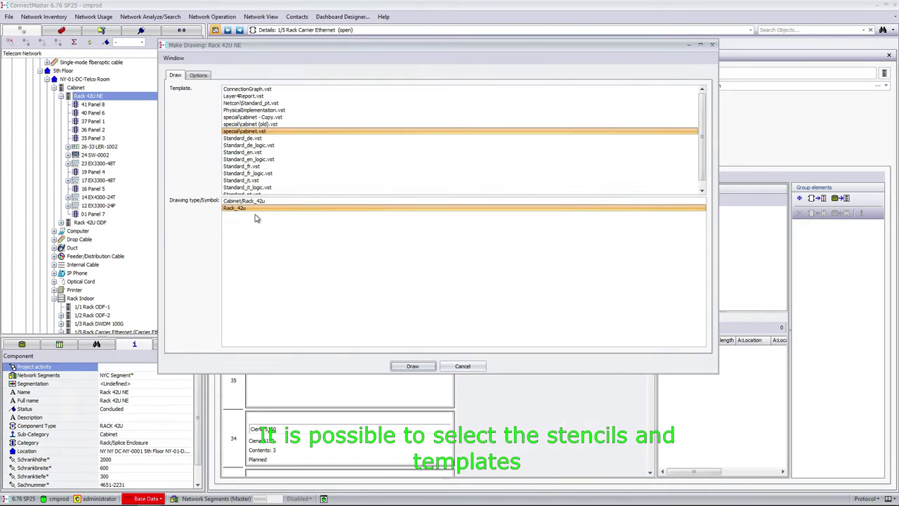
{"action": "left_click", "coordinate": [413, 366]}
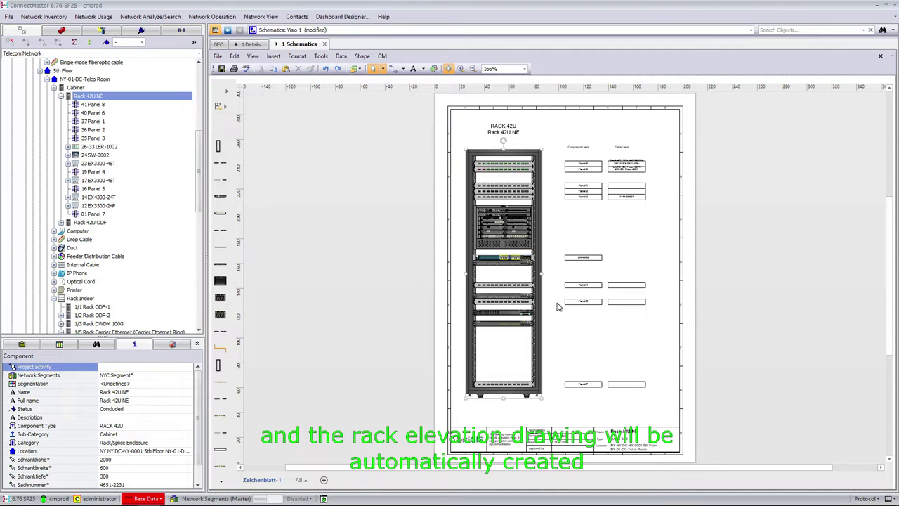
{"action": "scroll", "coordinate": [511, 235], "scroll_direction": "up", "scroll_amount": 2}
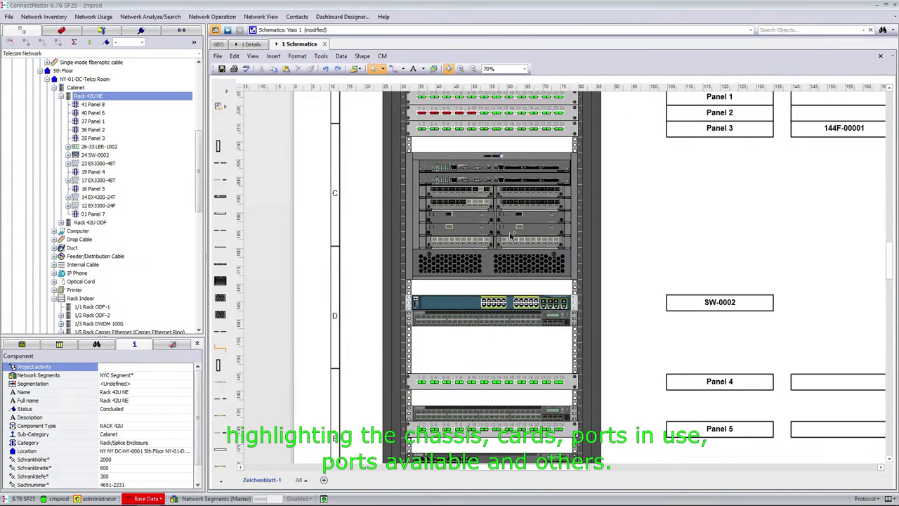
{"action": "scroll", "coordinate": [511, 237], "scroll_direction": "up", "scroll_amount": 1}
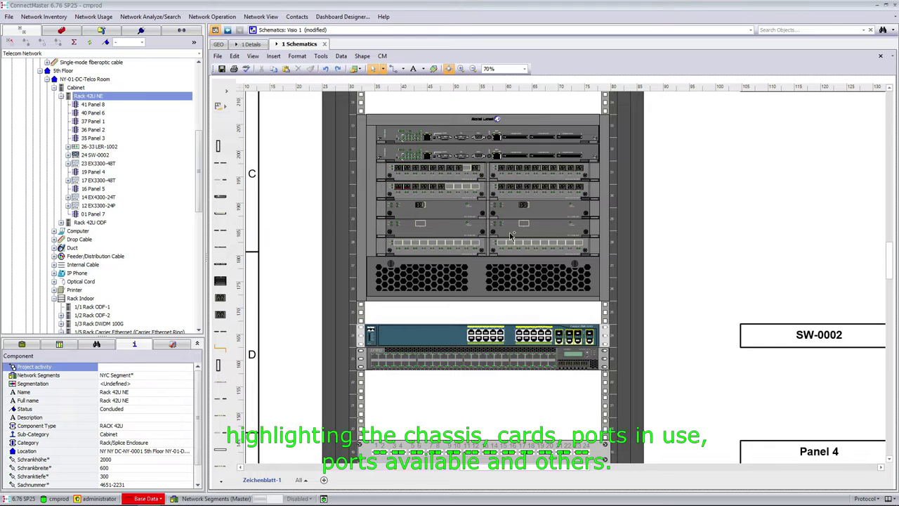
{"action": "scroll", "coordinate": [511, 237], "scroll_direction": "up", "scroll_amount": 1}
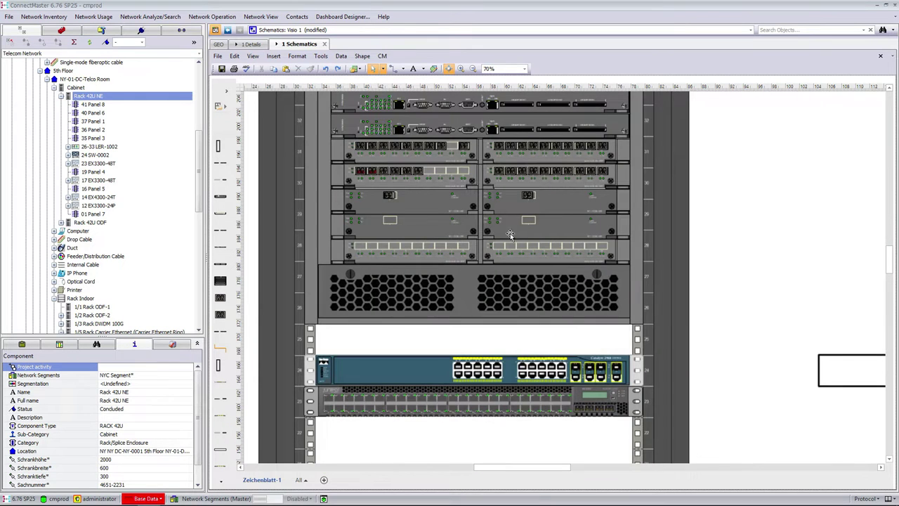
{"action": "left_click_drag", "start_coordinate": [527, 468], "coordinate": [517, 471]}
{"action": "scroll", "coordinate": [506, 401], "scroll_direction": "up", "scroll_amount": 1}
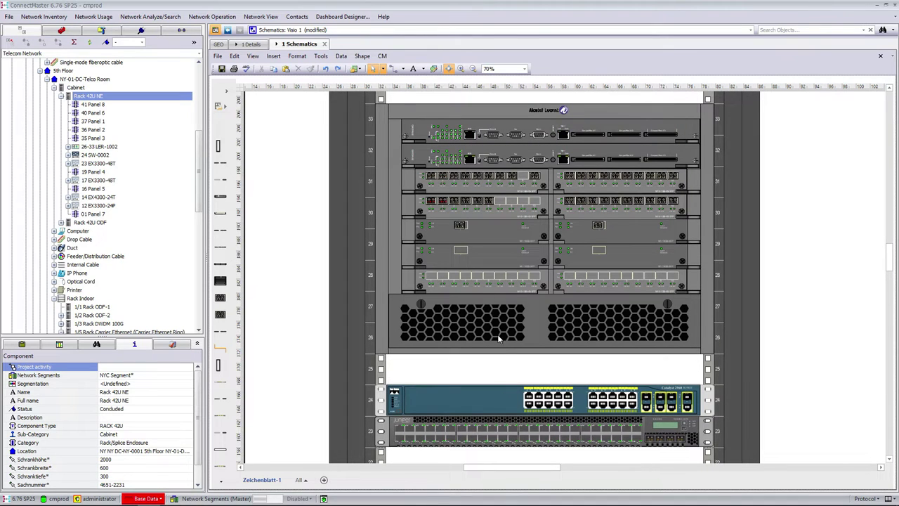
{"action": "scroll", "coordinate": [459, 206], "scroll_direction": "up", "scroll_amount": 5}
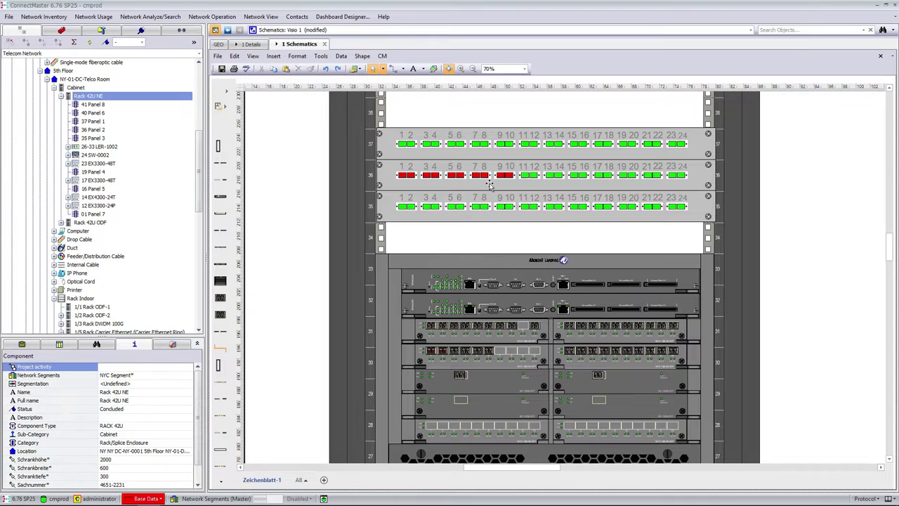
Open Panel 3's connection diagram, then return to the Rack 42U NE schematic
{"action": "left_click", "coordinate": [541, 217]}
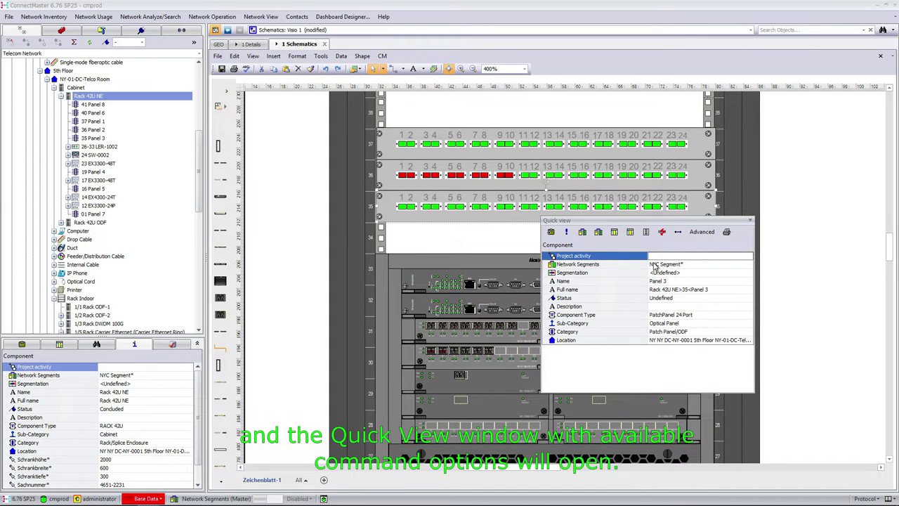
{"action": "left_click", "coordinate": [630, 233]}
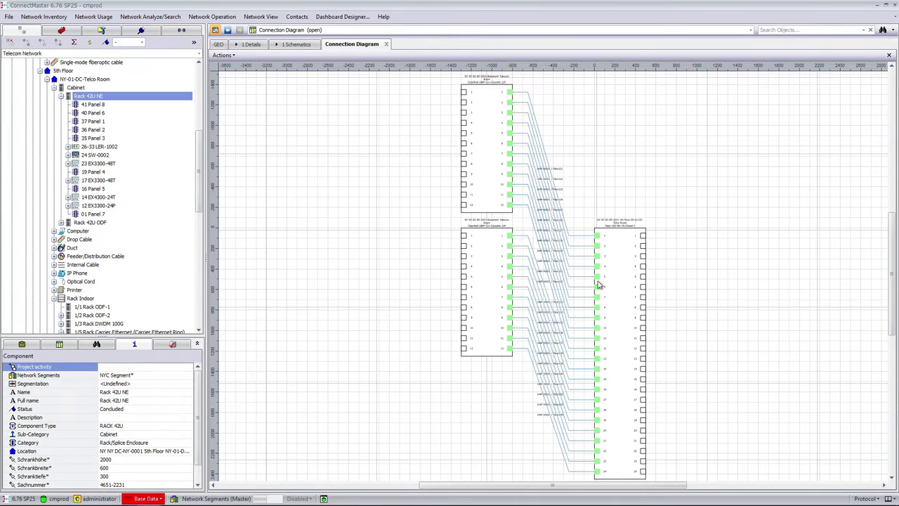
{"action": "scroll", "coordinate": [599, 284], "scroll_direction": "up", "scroll_amount": 1}
{"action": "scroll", "coordinate": [599, 284], "scroll_direction": "up", "scroll_amount": 3}
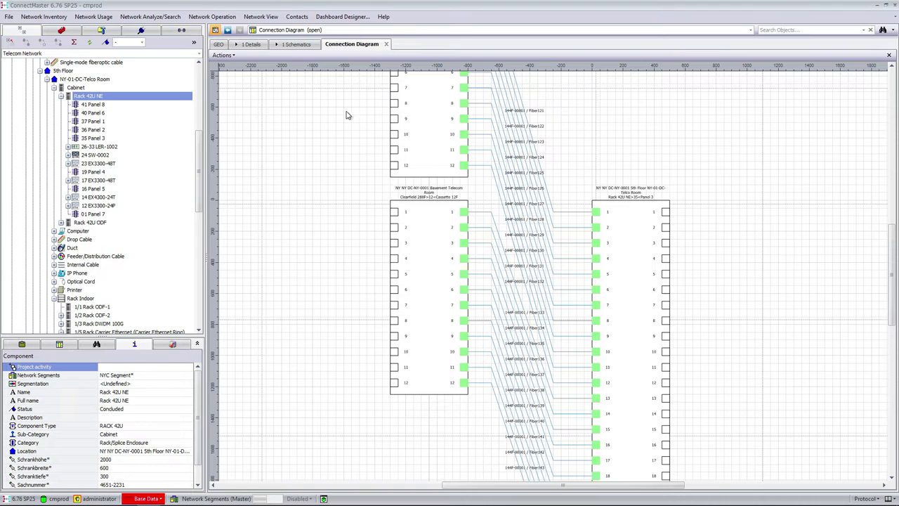
{"action": "left_click", "coordinate": [295, 45]}
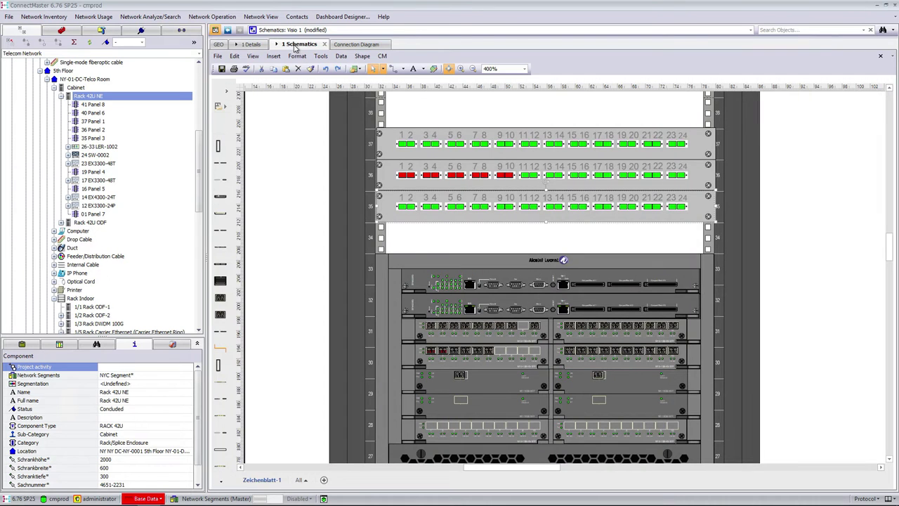
Open Panel 3's full details and widen the C/P:1 column to show full fibre names
{"action": "left_click", "coordinate": [553, 215]}
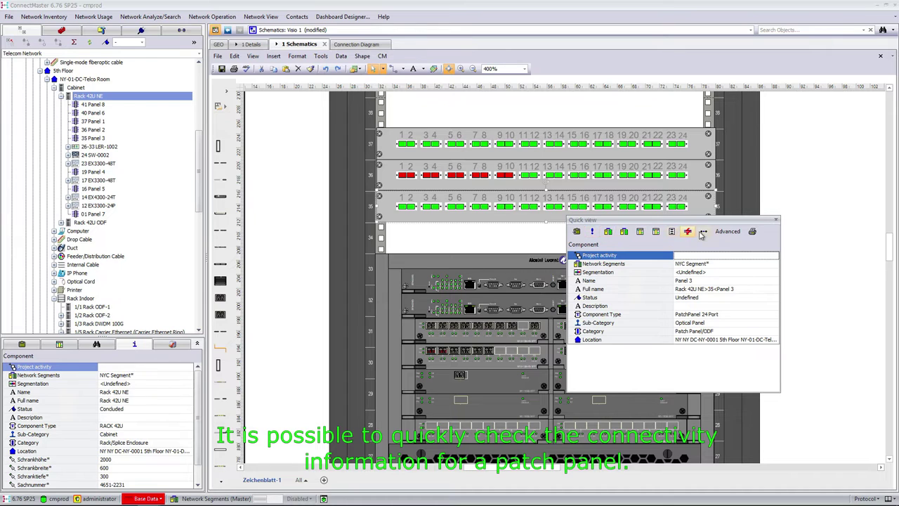
{"action": "left_click", "coordinate": [727, 232]}
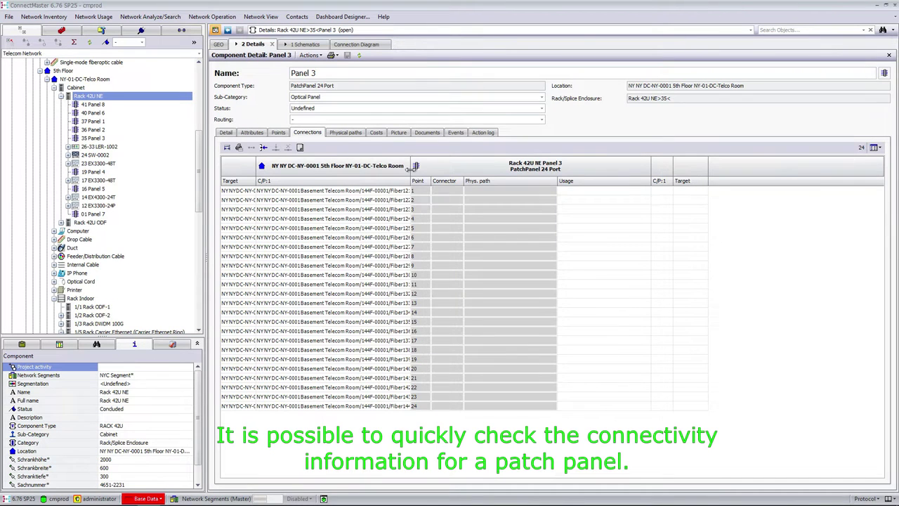
{"action": "left_click_drag", "start_coordinate": [419, 166], "coordinate": [423, 180]}
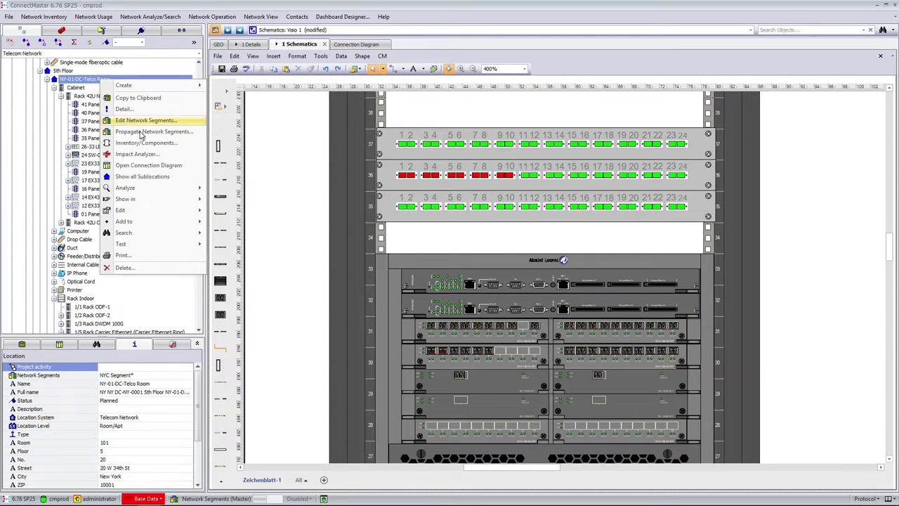
Open the Central Office Layout drawing record, review its Protocol and Contents, and open a copy
{"action": "mouse_move", "coordinate": [152, 189]}
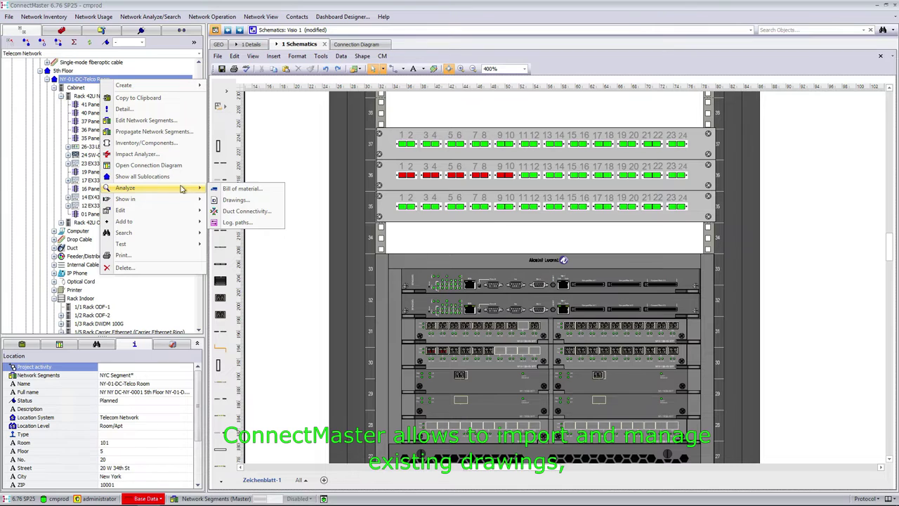
{"action": "left_click", "coordinate": [236, 200]}
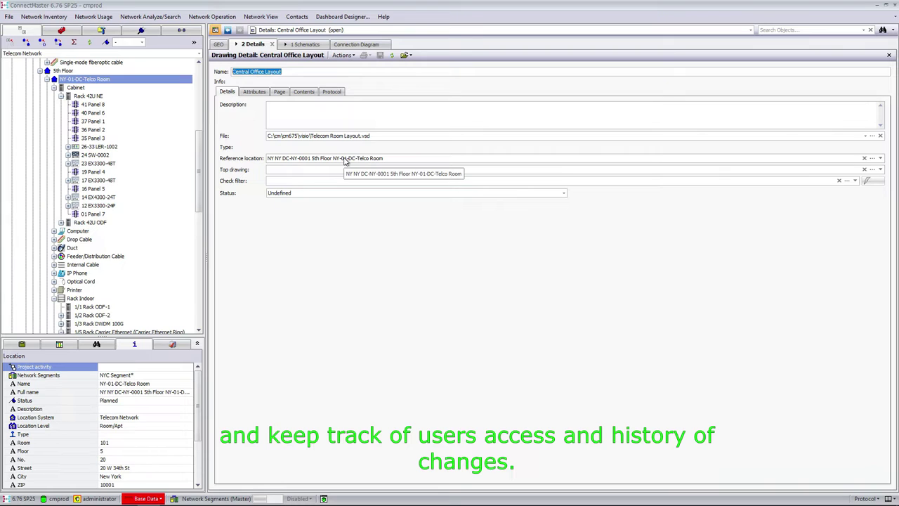
{"action": "left_click", "coordinate": [331, 92]}
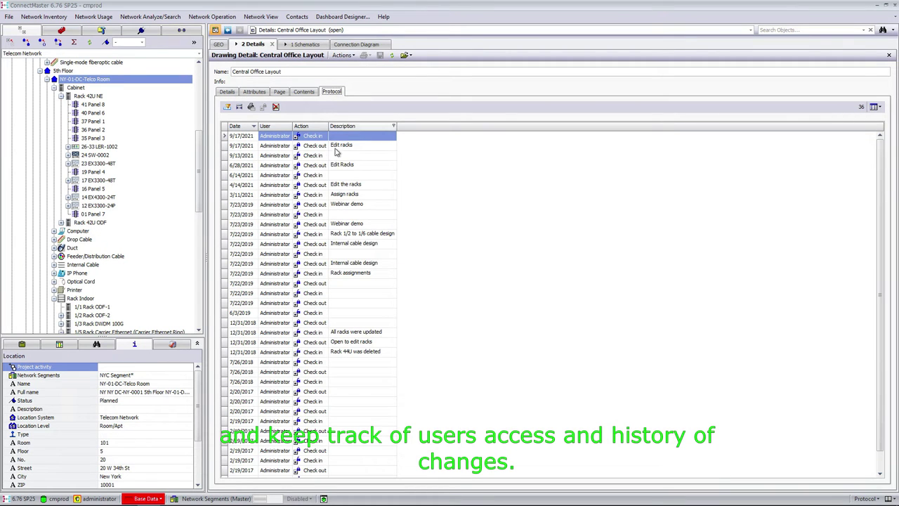
{"action": "left_click", "coordinate": [304, 92]}
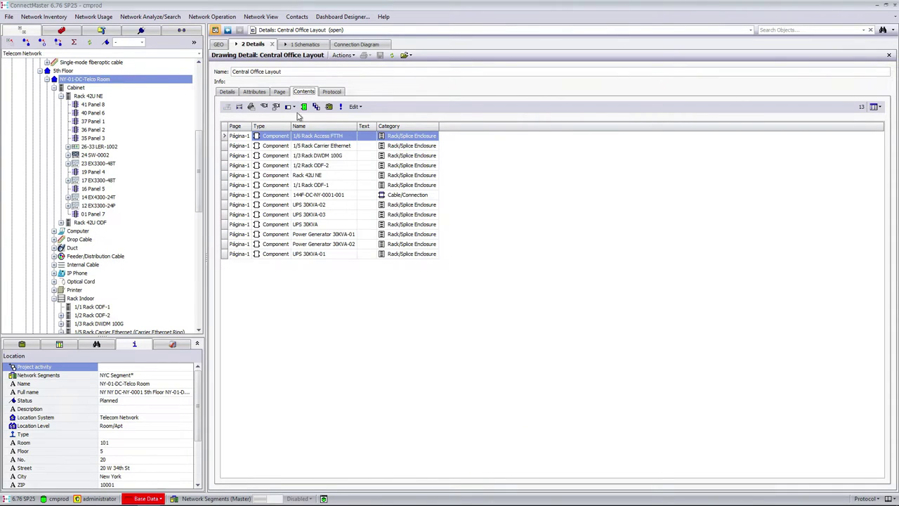
{"action": "left_click", "coordinate": [406, 55]}
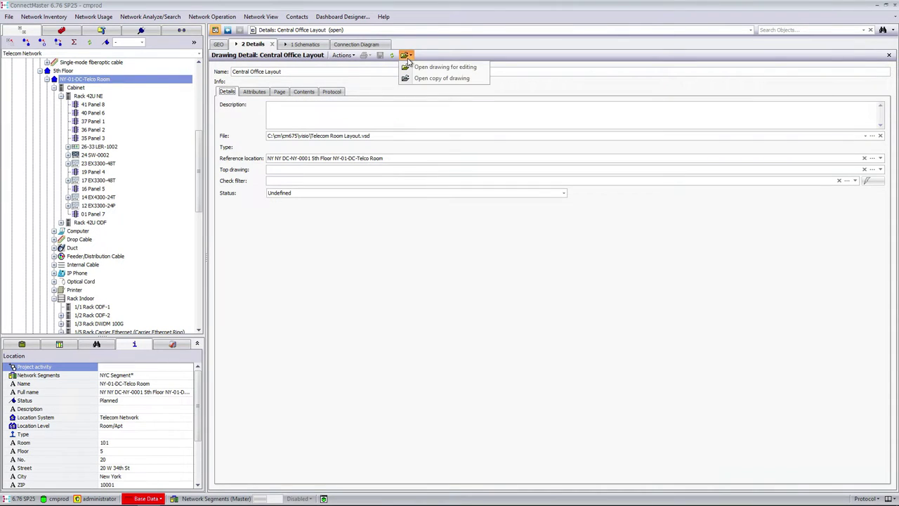
{"action": "left_click", "coordinate": [447, 79]}
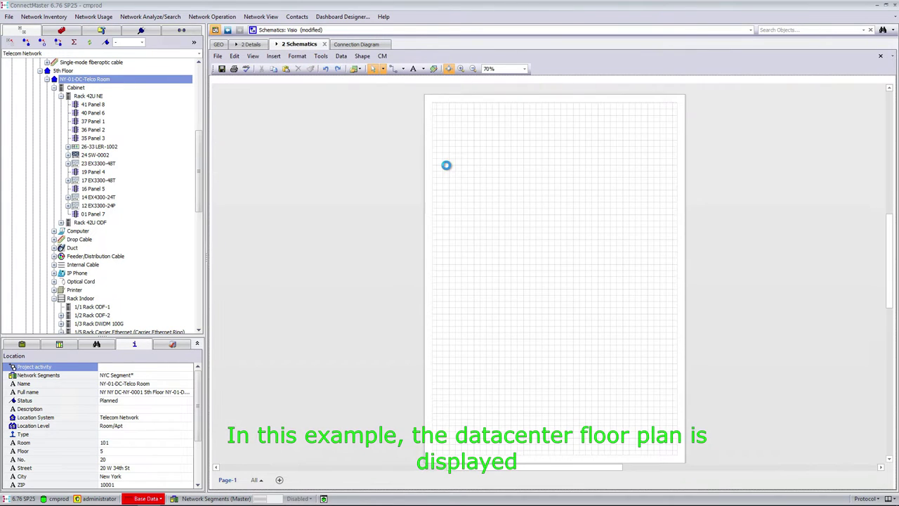
Show the 1/3 Rack DWDM 100G in the current floor plan drawing
{"action": "scroll", "coordinate": [449, 204], "scroll_direction": "down", "scroll_amount": 5}
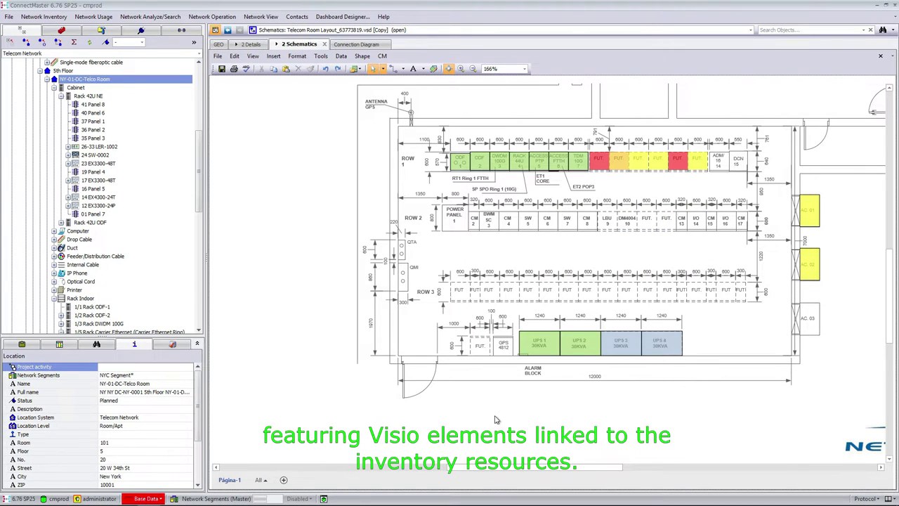
{"action": "left_click_drag", "start_coordinate": [495, 469], "coordinate": [518, 474]}
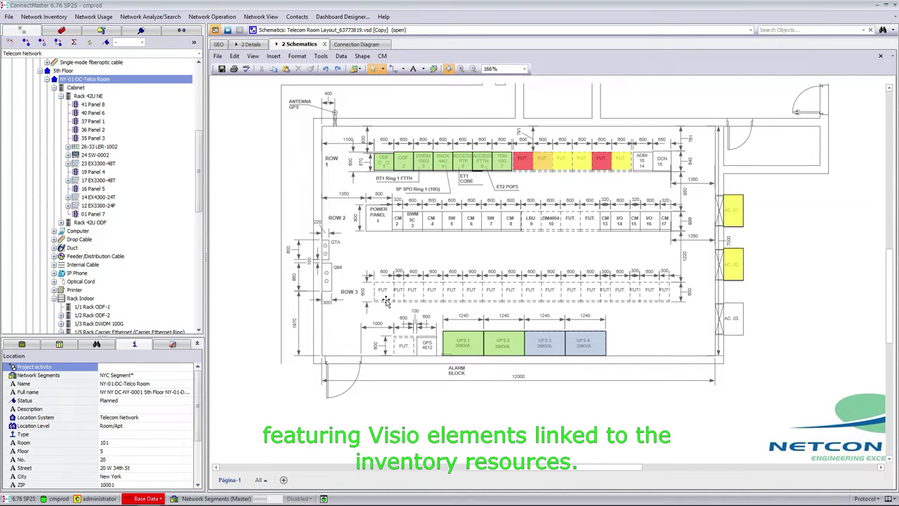
{"action": "left_click_drag", "start_coordinate": [200, 200], "coordinate": [200, 212]}
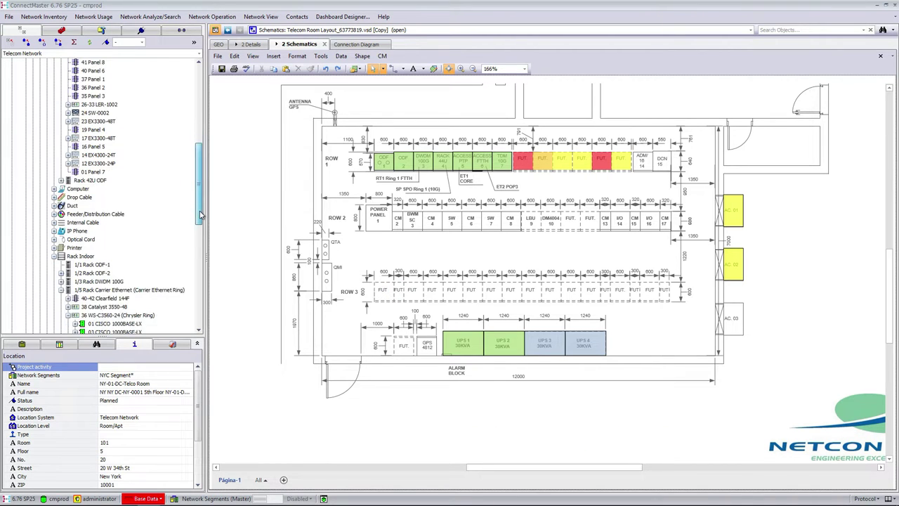
{"action": "scroll", "coordinate": [150, 218], "scroll_direction": "down", "scroll_amount": 4}
{"action": "right_click", "coordinate": [128, 188]}
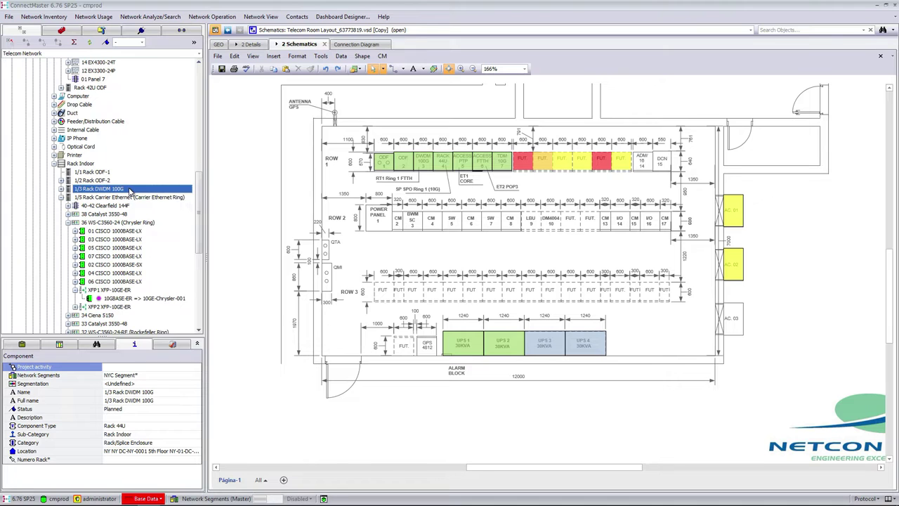
{"action": "mouse_move", "coordinate": [235, 297]}
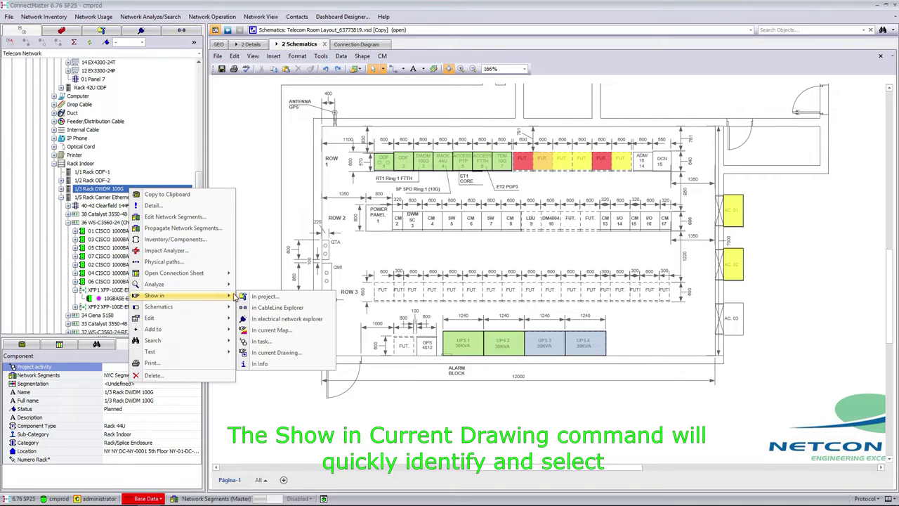
{"action": "left_click", "coordinate": [278, 352]}
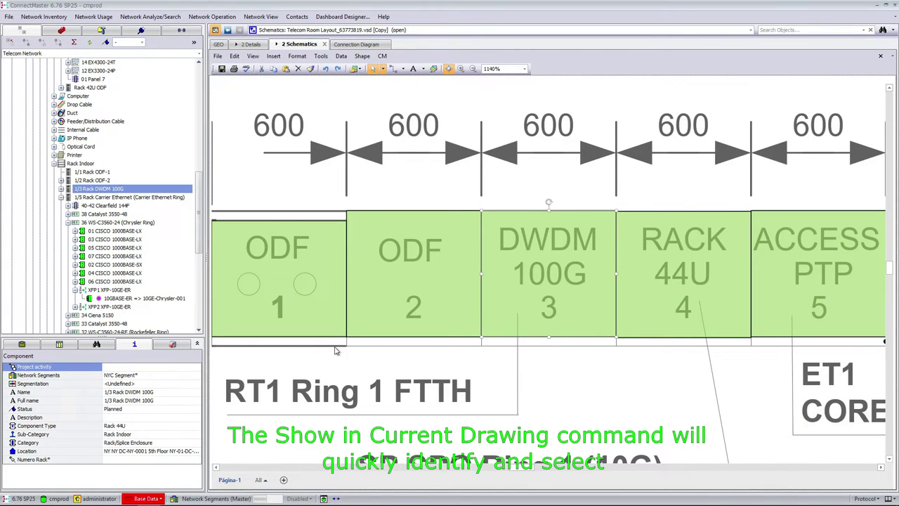
Clear the drawing selection and show Quick view properties of the RACK 44U shape
{"action": "left_click", "coordinate": [592, 386]}
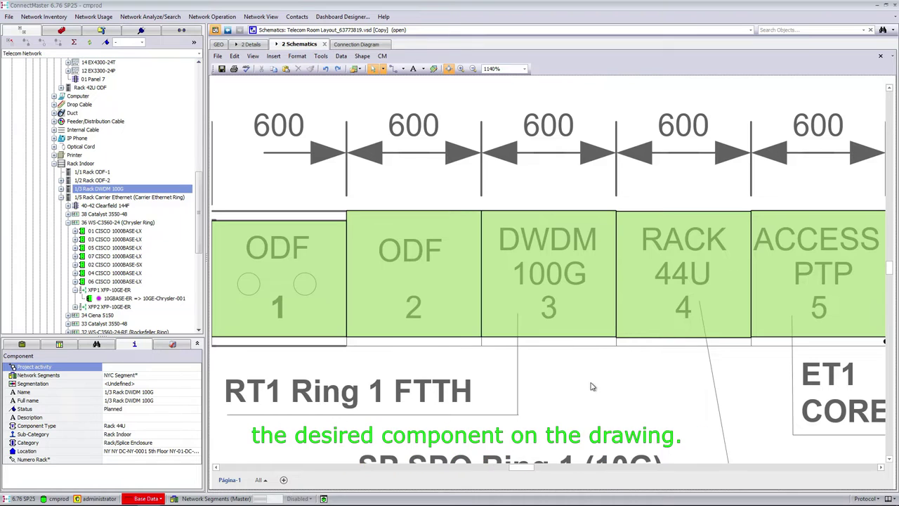
{"action": "scroll", "coordinate": [653, 386], "scroll_direction": "down", "scroll_amount": 1}
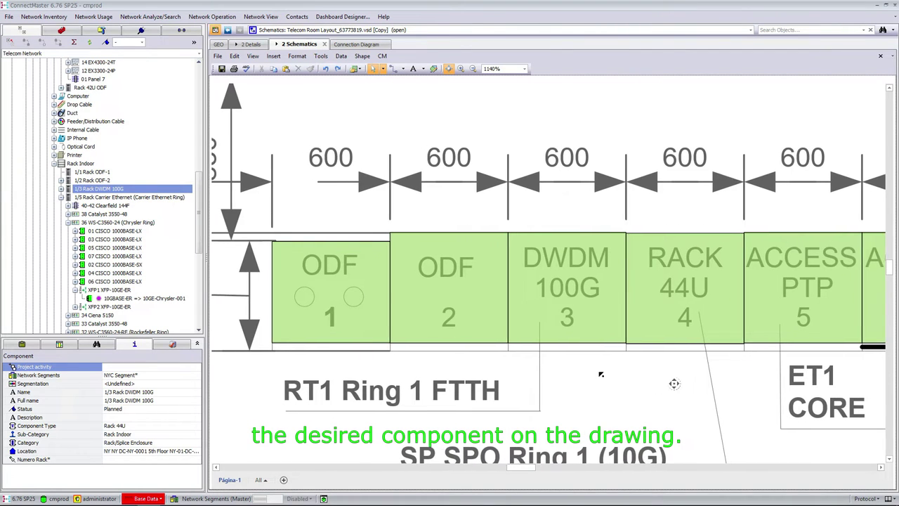
{"action": "scroll", "coordinate": [653, 381], "scroll_direction": "left", "scroll_amount": 2}
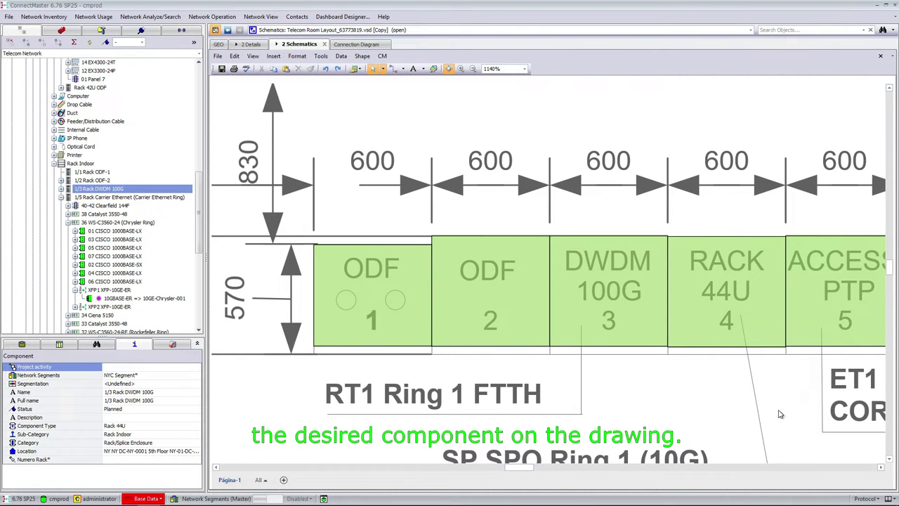
{"action": "left_click_drag", "start_coordinate": [513, 468], "coordinate": [532, 469]}
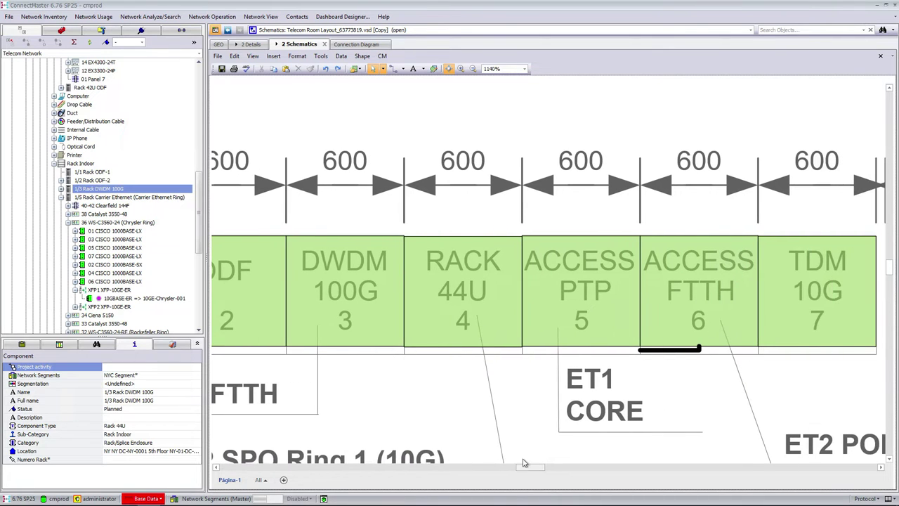
{"action": "left_click", "coordinate": [469, 289]}
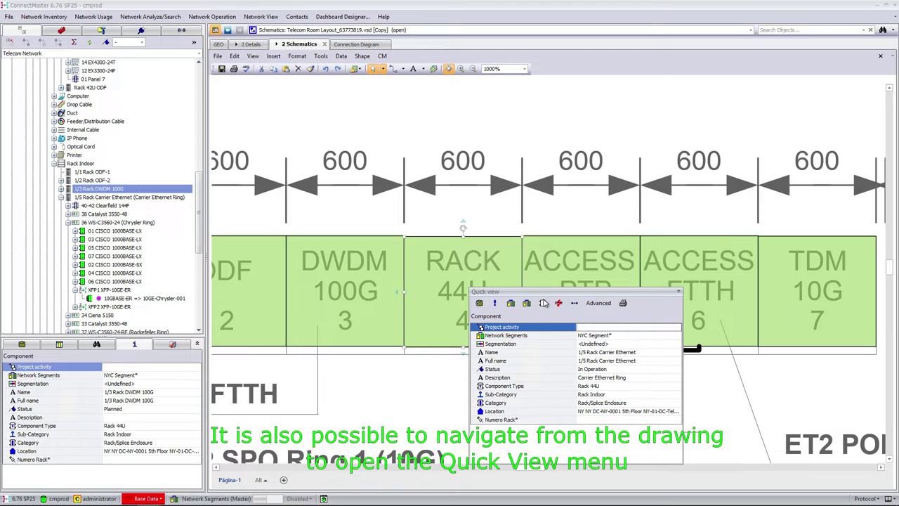
Analyze the impact of the 1/5 Rack Carrier Ethernet and sort the 22 affected services by Effects
{"action": "left_click", "coordinate": [559, 304]}
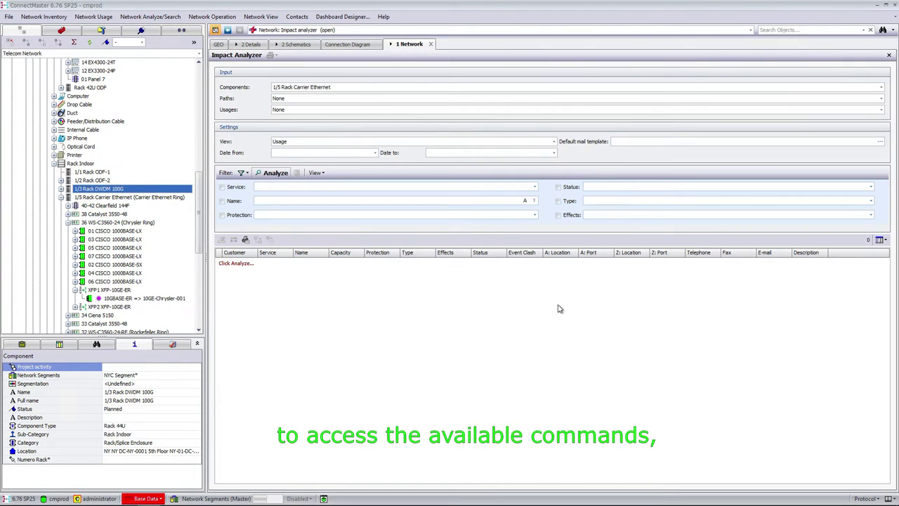
{"action": "left_click", "coordinate": [267, 176]}
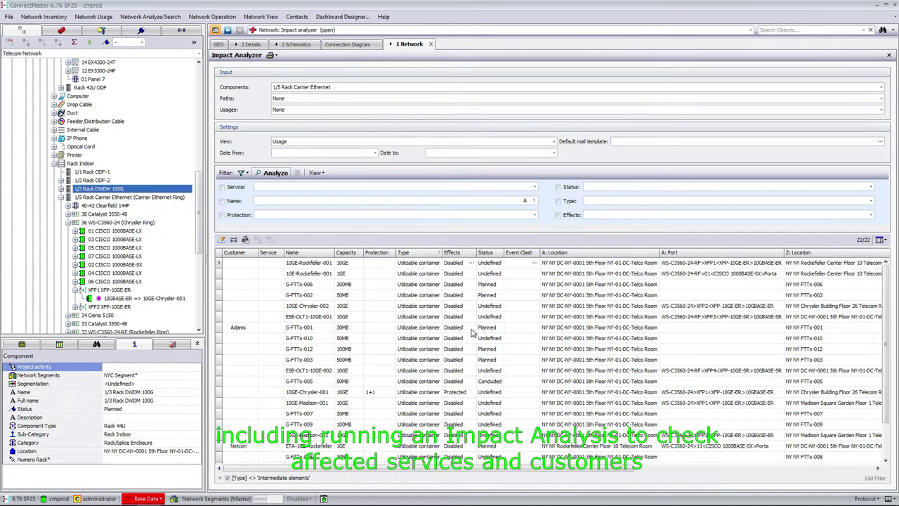
{"action": "left_click", "coordinate": [457, 253]}
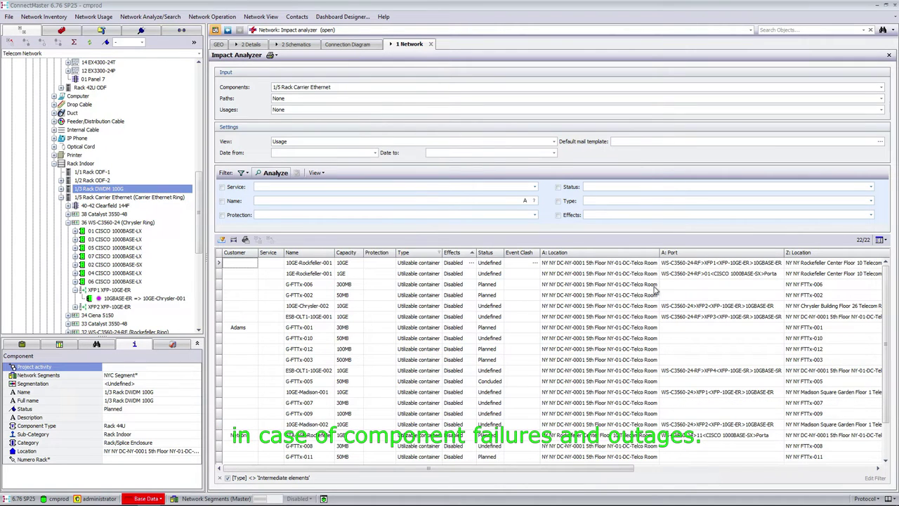
{"action": "scroll", "coordinate": [887, 342], "scroll_direction": "down", "scroll_amount": 1}
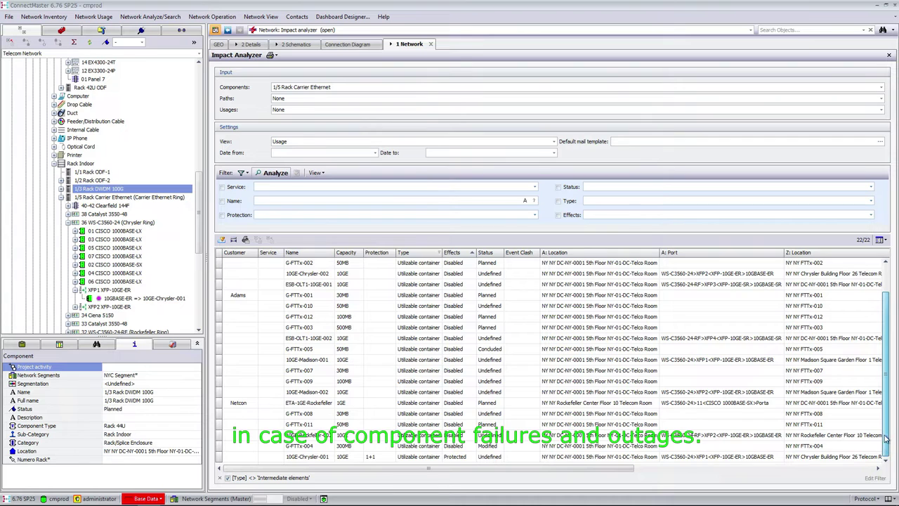
{"action": "scroll", "coordinate": [885, 358], "scroll_direction": "up", "scroll_amount": 1}
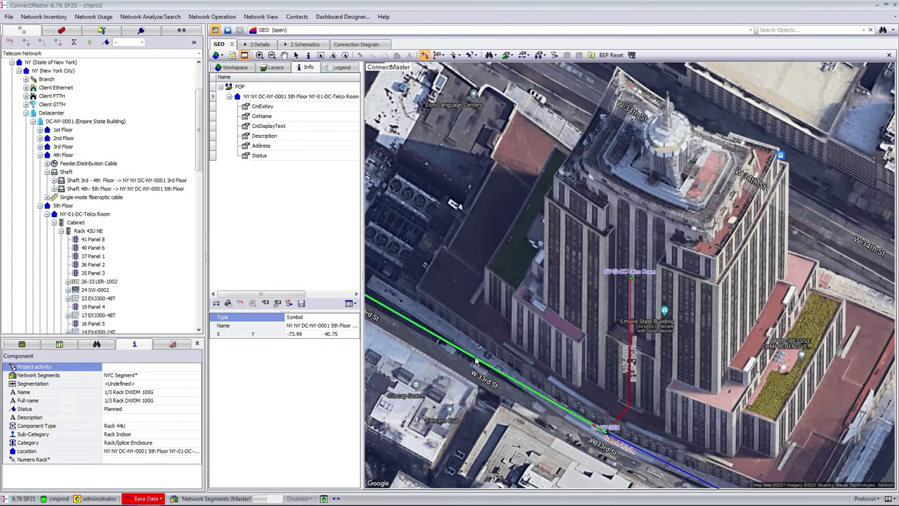
Open fibre cable 72F-00004's details from the map and view its tubes and fibers
{"action": "right_click", "coordinate": [477, 362]}
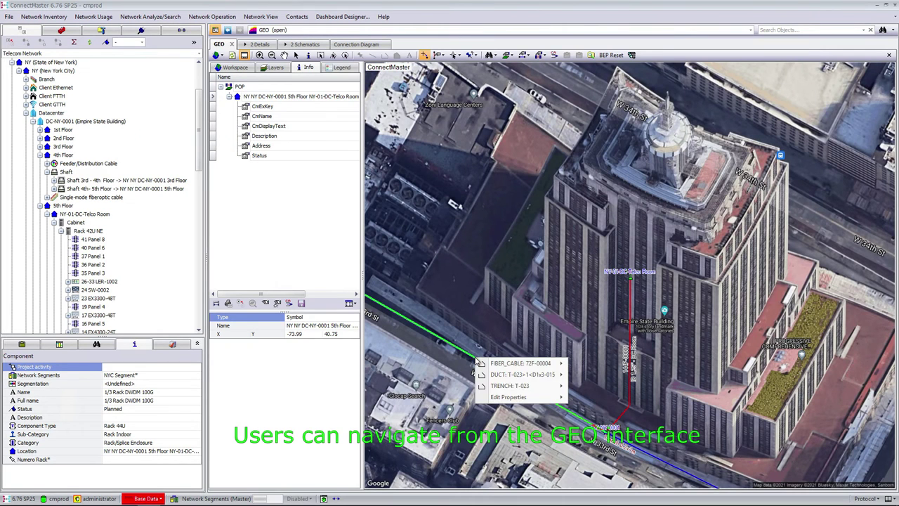
{"action": "mouse_move", "coordinate": [536, 368]}
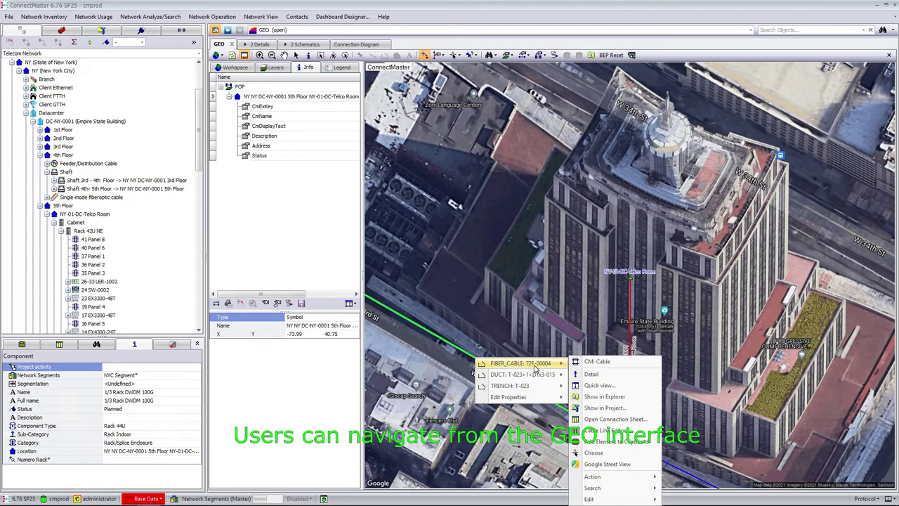
{"action": "left_click", "coordinate": [598, 374]}
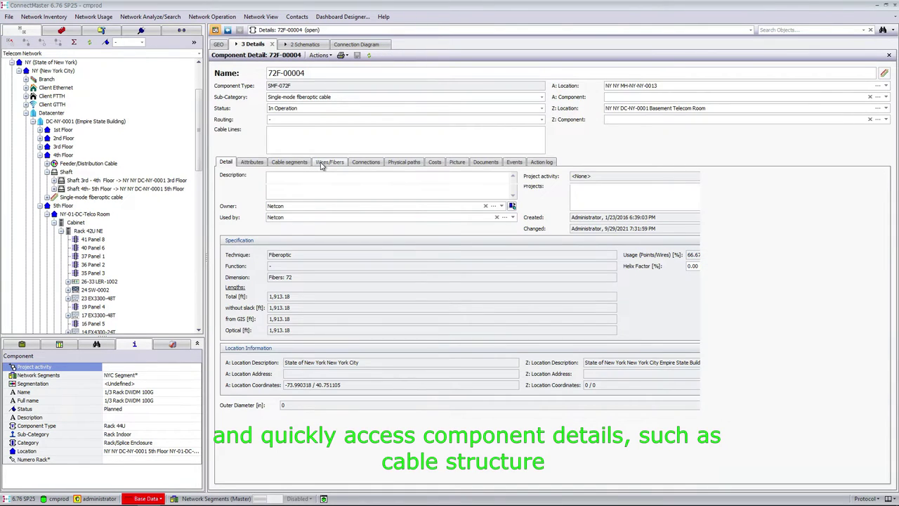
{"action": "left_click", "coordinate": [322, 163]}
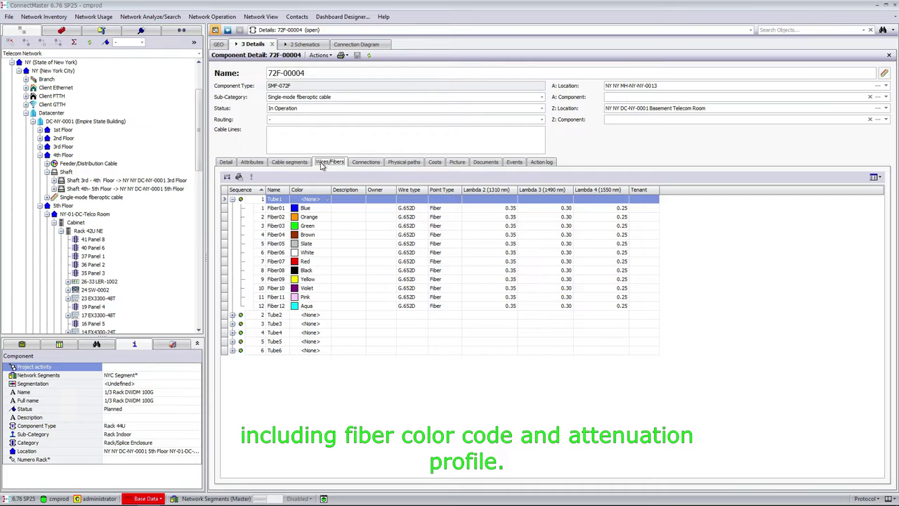
In the cable's Connections, open the Chrysler Fiber 8 East physical path detail
{"action": "left_click", "coordinate": [366, 162]}
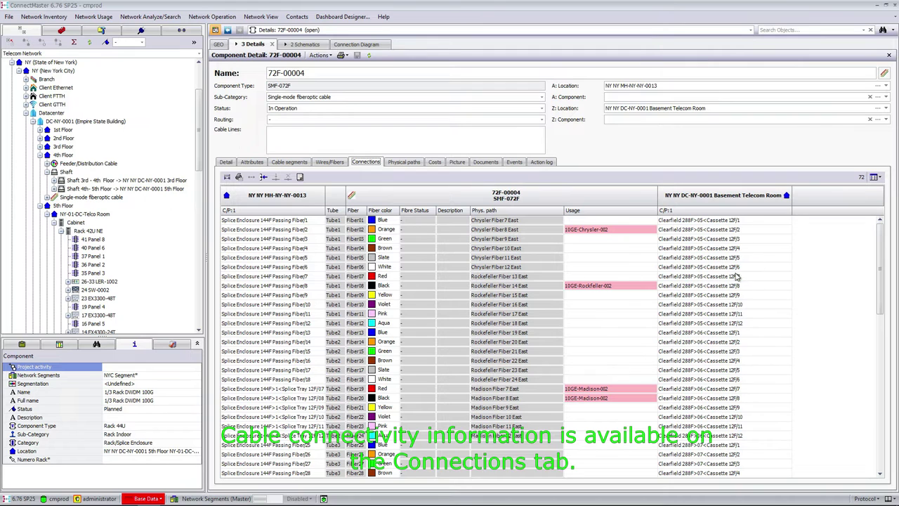
{"action": "mouse_move", "coordinate": [882, 254]}
{"action": "left_mouse_down"}
{"action": "mouse_move", "coordinate": [887, 315]}
{"action": "mouse_move", "coordinate": [890, 243]}
{"action": "left_mouse_up"}
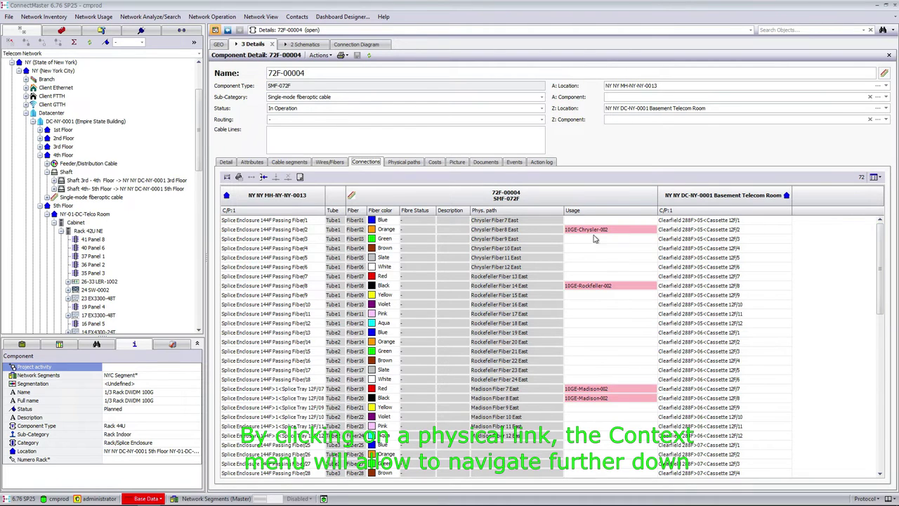
{"action": "right_click", "coordinate": [508, 231]}
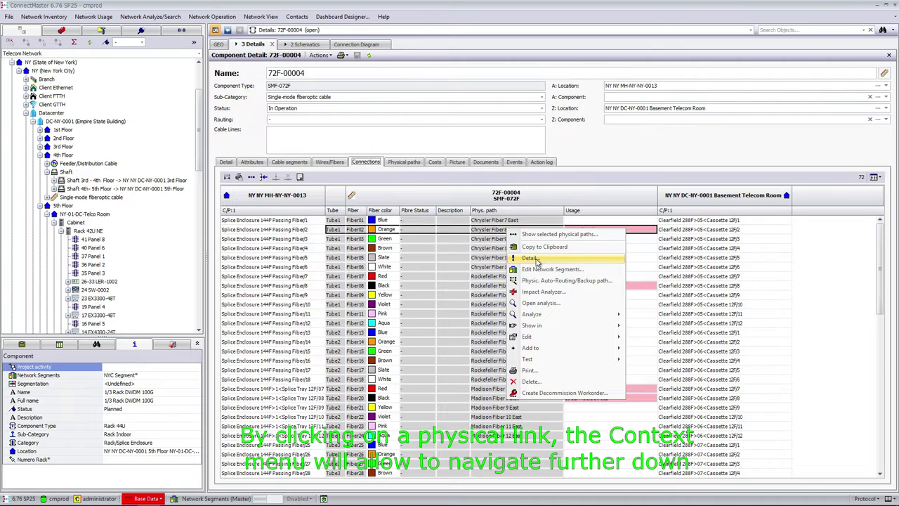
{"action": "left_click", "coordinate": [537, 260]}
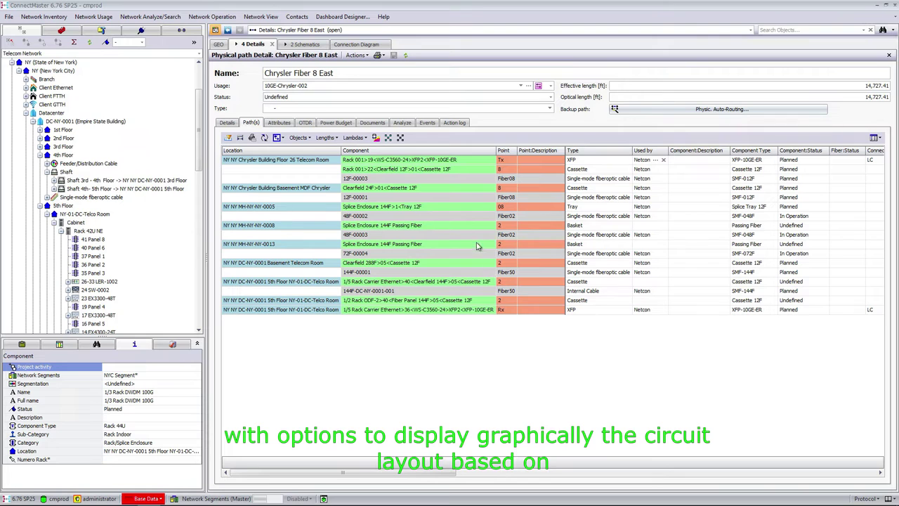
{"action": "left_click", "coordinate": [388, 137]}
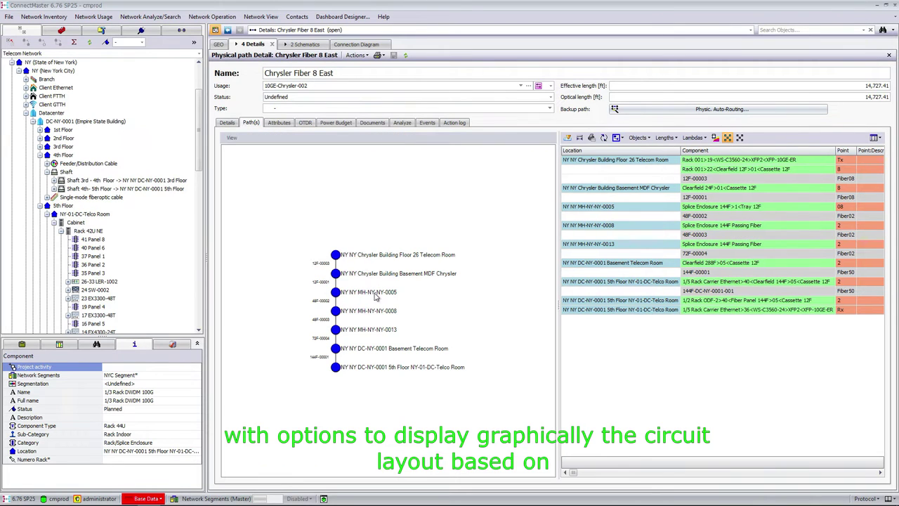
{"action": "scroll", "coordinate": [360, 330], "scroll_direction": "up", "scroll_amount": 2}
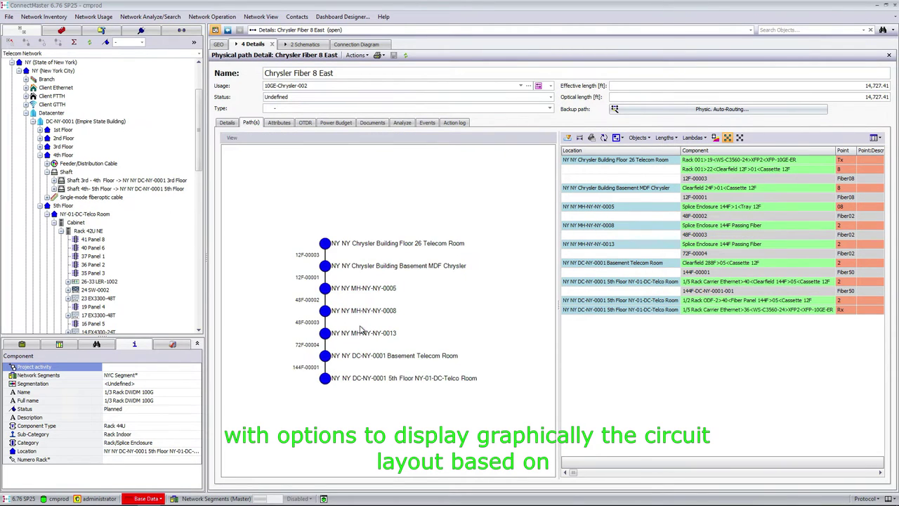
{"action": "right_click", "coordinate": [315, 289]}
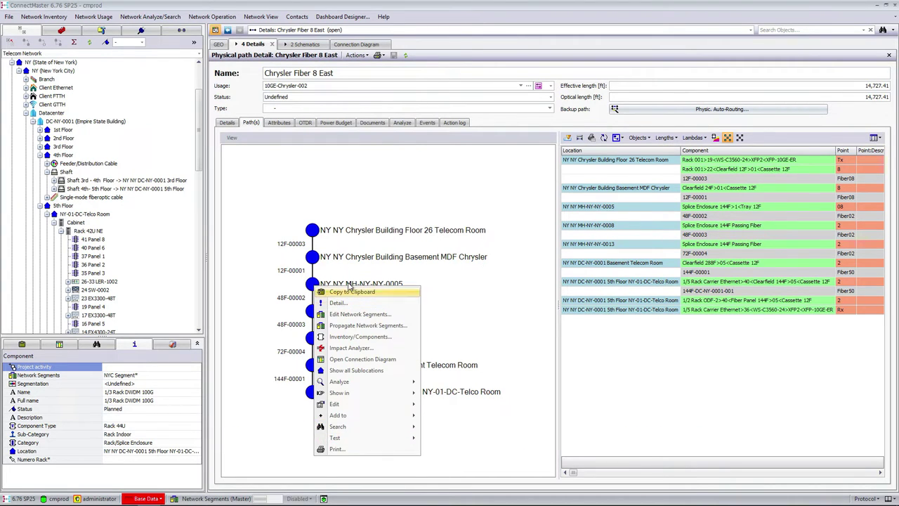
{"action": "left_click", "coordinate": [413, 215]}
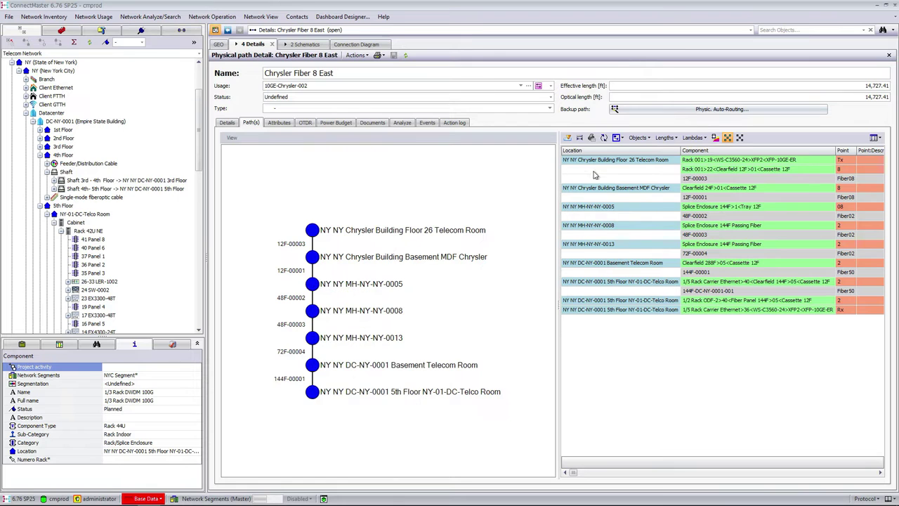
{"action": "left_click", "coordinate": [740, 137]}
{"action": "scroll", "coordinate": [373, 285], "scroll_direction": "up", "scroll_amount": 5}
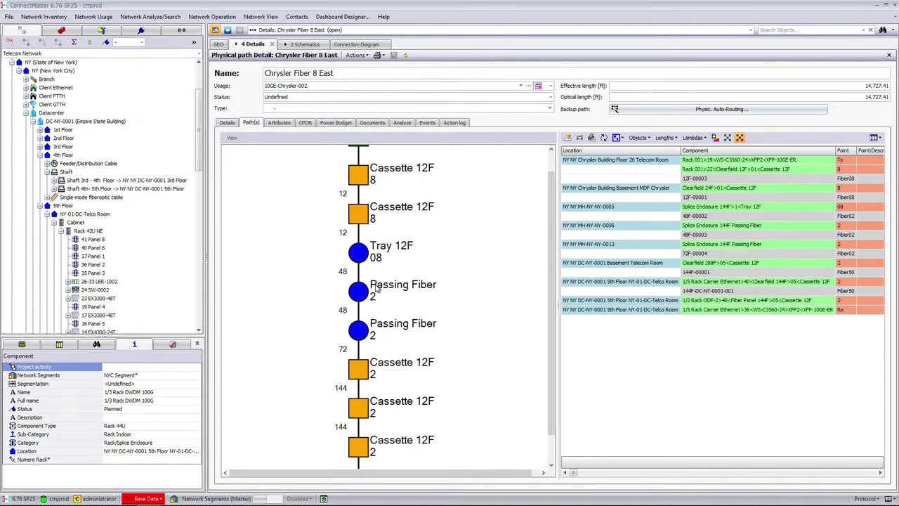
{"action": "left_click_drag", "start_coordinate": [554, 323], "coordinate": [559, 273]}
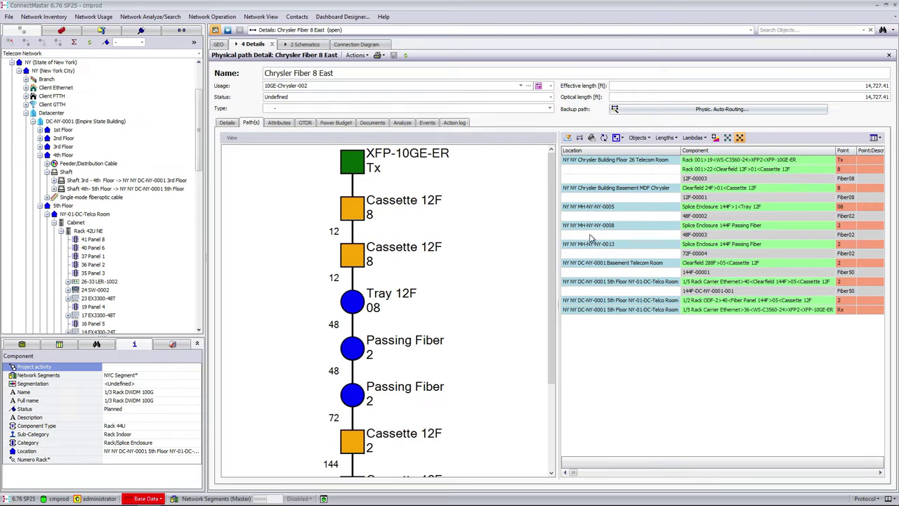
{"action": "left_click", "coordinate": [740, 137]}
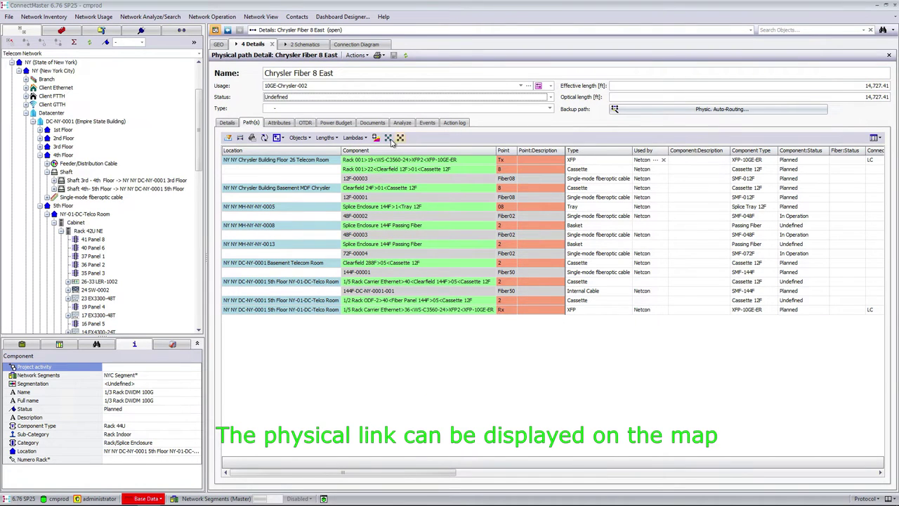
Show the physical link on the map, then draw the parallel physical paths schematic
{"action": "left_click", "coordinate": [375, 137]}
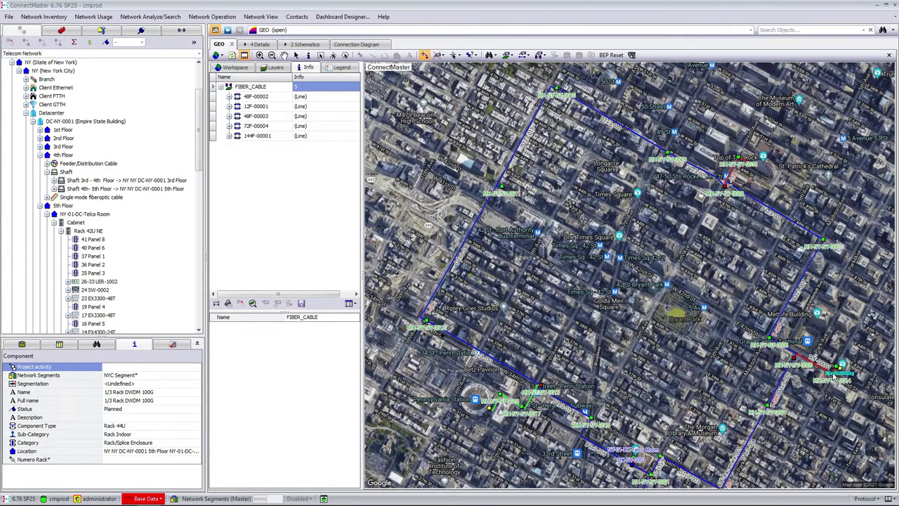
{"action": "left_click", "coordinate": [259, 44]}
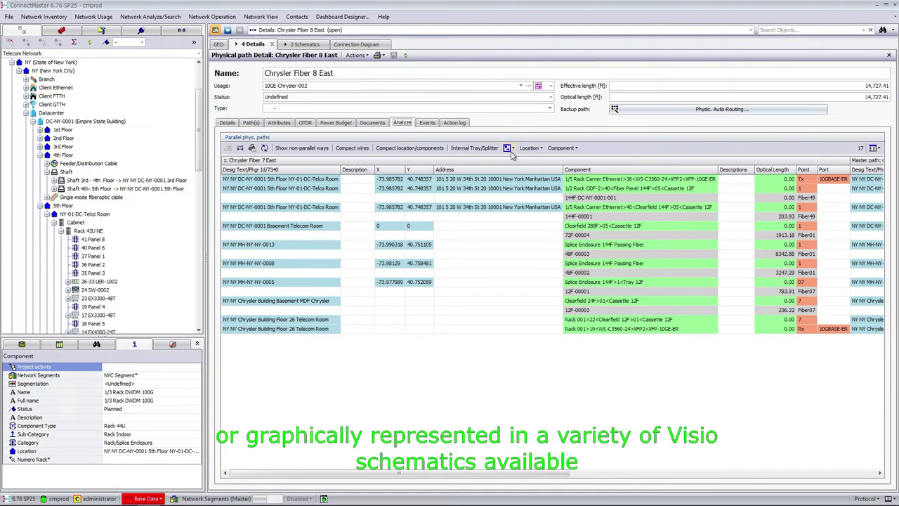
{"action": "left_click", "coordinate": [513, 148]}
{"action": "left_click", "coordinate": [518, 162]}
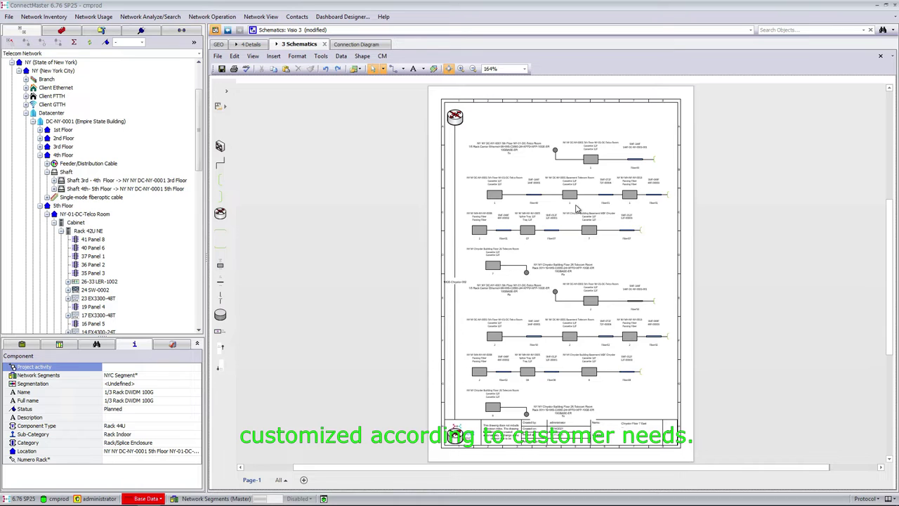
Display the Chrysler Fiber 8 East power budget listing its 17 hops
{"action": "scroll", "coordinate": [577, 197], "scroll_direction": "up", "scroll_amount": 2}
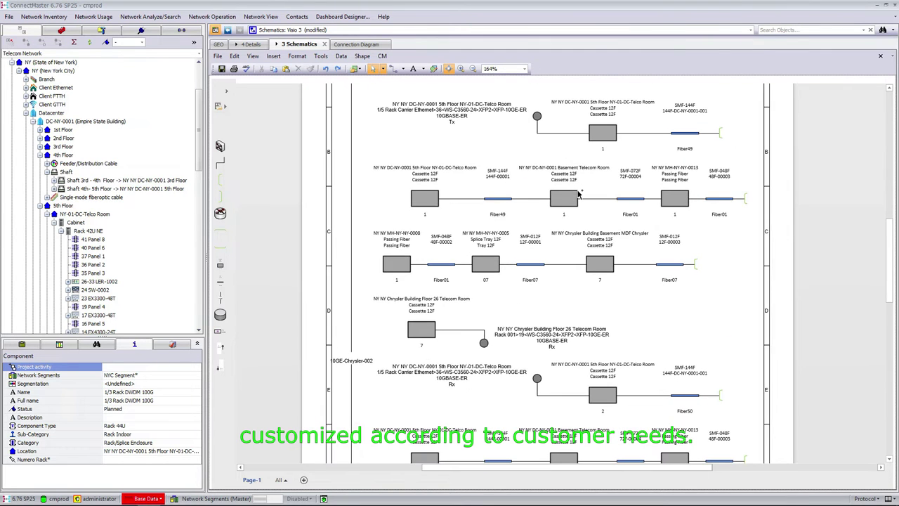
{"action": "scroll", "coordinate": [577, 194], "scroll_direction": "up", "scroll_amount": 1}
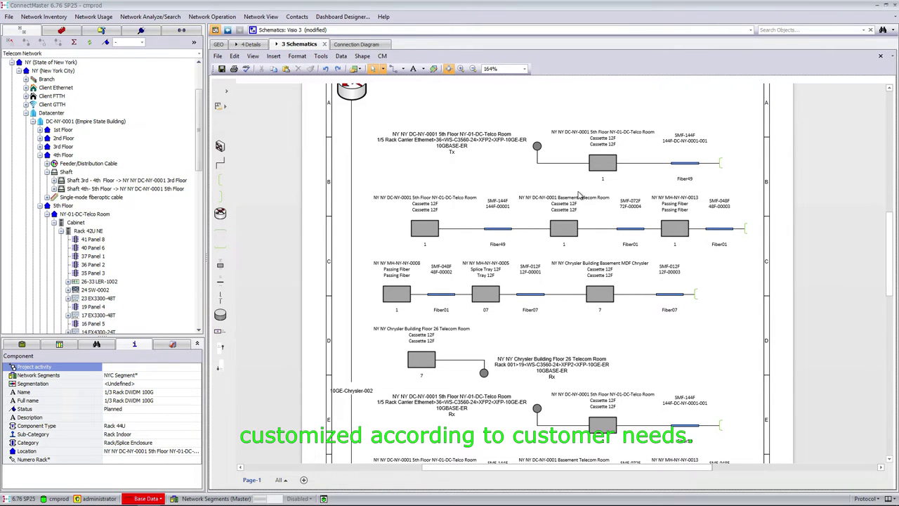
{"action": "scroll", "coordinate": [579, 194], "scroll_direction": "up", "scroll_amount": 1}
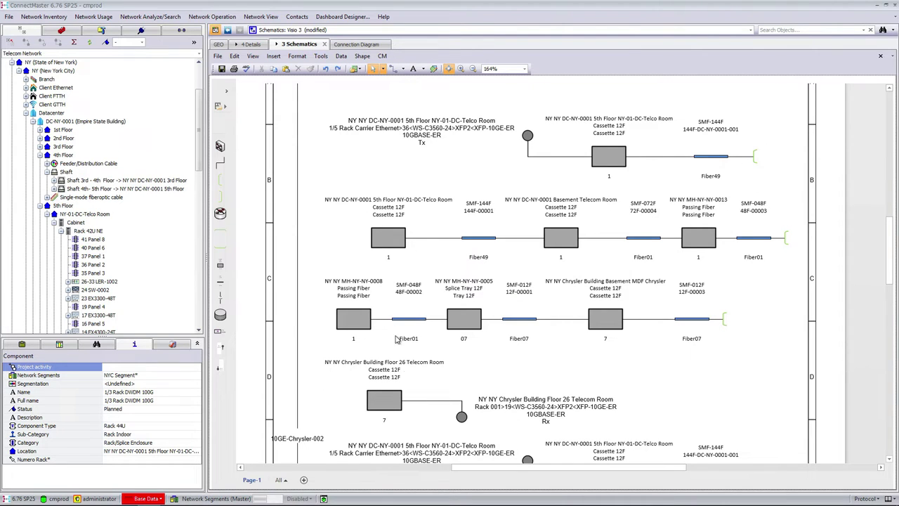
{"action": "left_click", "coordinate": [334, 123]}
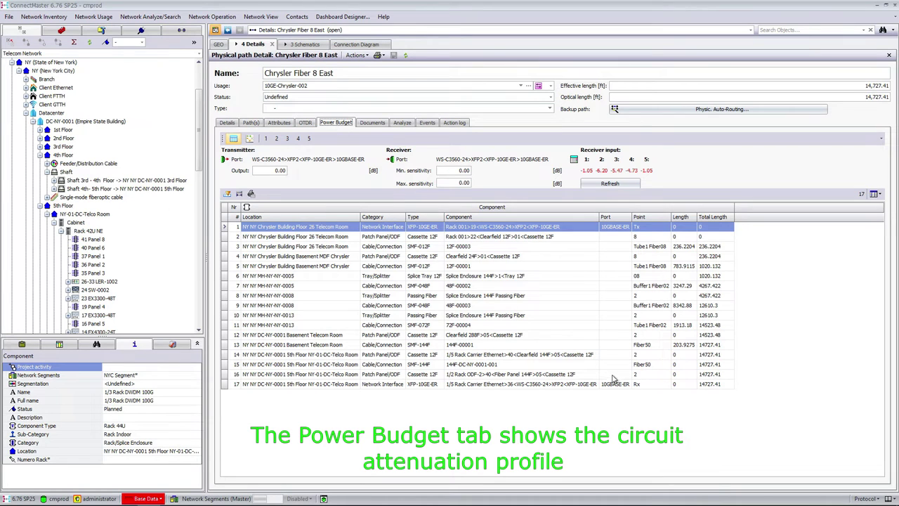
Add Lambda 4 (1550 nm) and Lambda 3 (1490 nm) power values, chart them, and reveal the power columns
{"action": "left_click", "coordinate": [298, 139]}
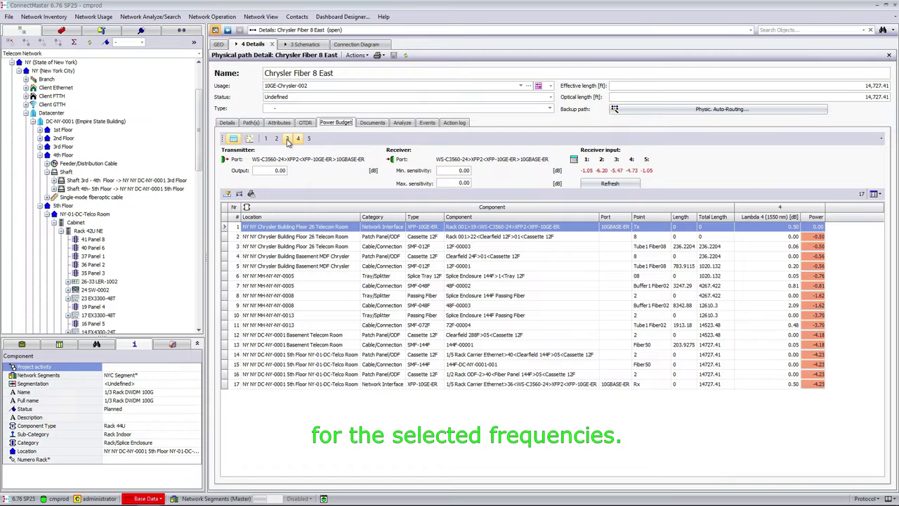
{"action": "left_click", "coordinate": [287, 139]}
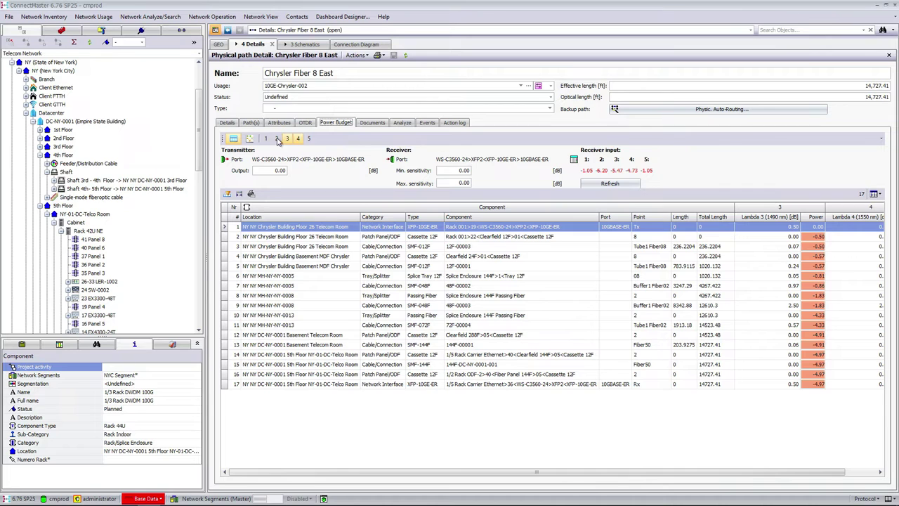
{"action": "left_click", "coordinate": [250, 138]}
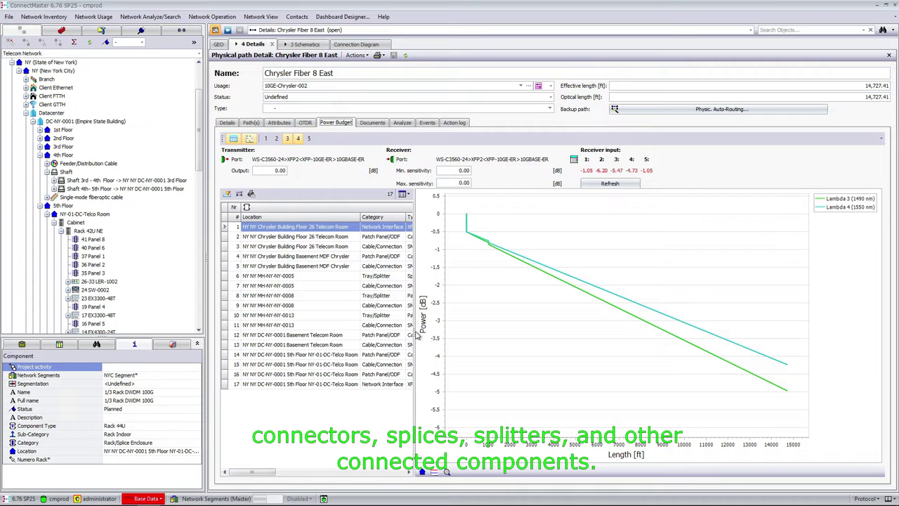
{"action": "left_click_drag", "start_coordinate": [414, 335], "coordinate": [578, 335]}
{"action": "left_click_drag", "start_coordinate": [401, 472], "coordinate": [570, 482]}
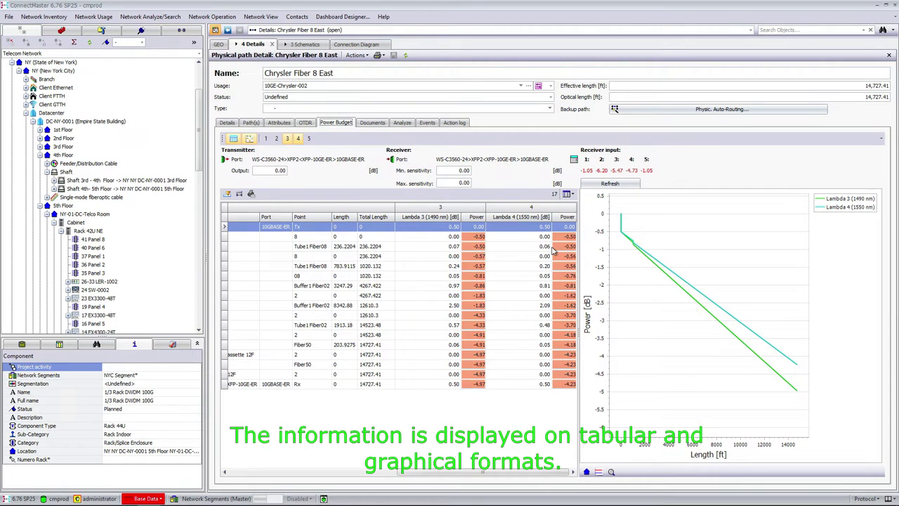
Locate the OTDR fiber break at 2,568 ft and mark it on the current map
{"action": "left_click", "coordinate": [305, 122]}
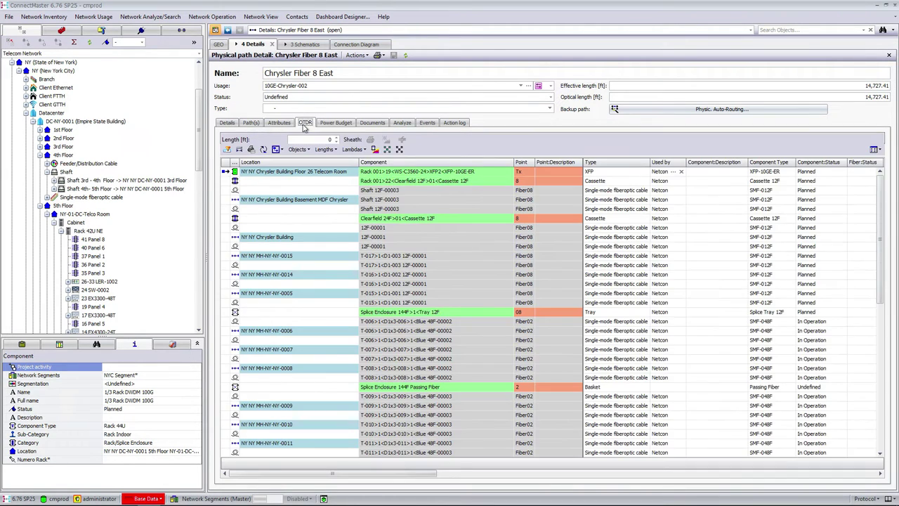
{"action": "left_click_drag", "start_coordinate": [878, 243], "coordinate": [896, 396]}
{"action": "scroll", "coordinate": [492, 281], "scroll_direction": "up", "scroll_amount": 10}
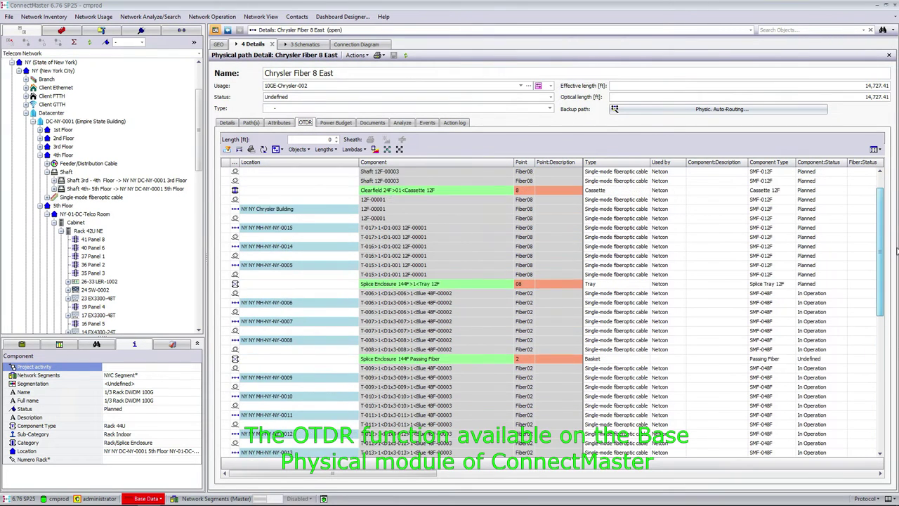
{"action": "left_click", "coordinate": [328, 139]}
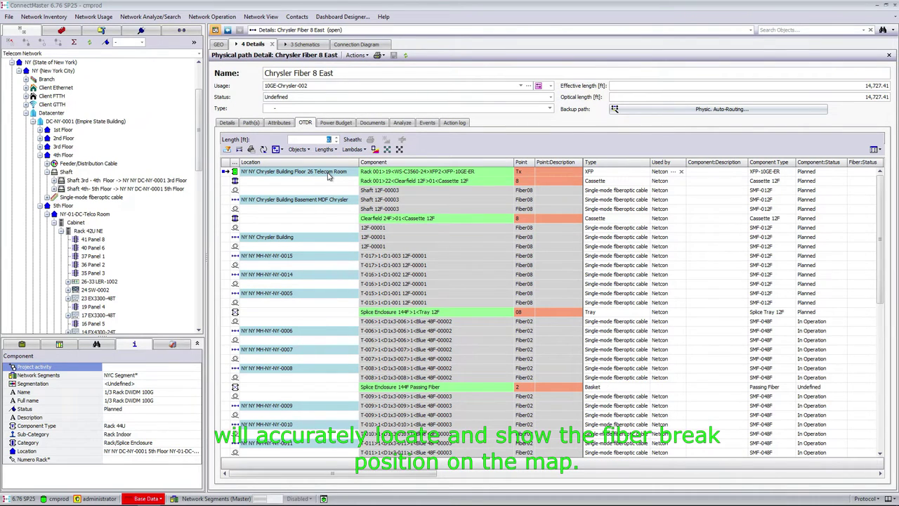
{"action": "key", "text": "Return"}
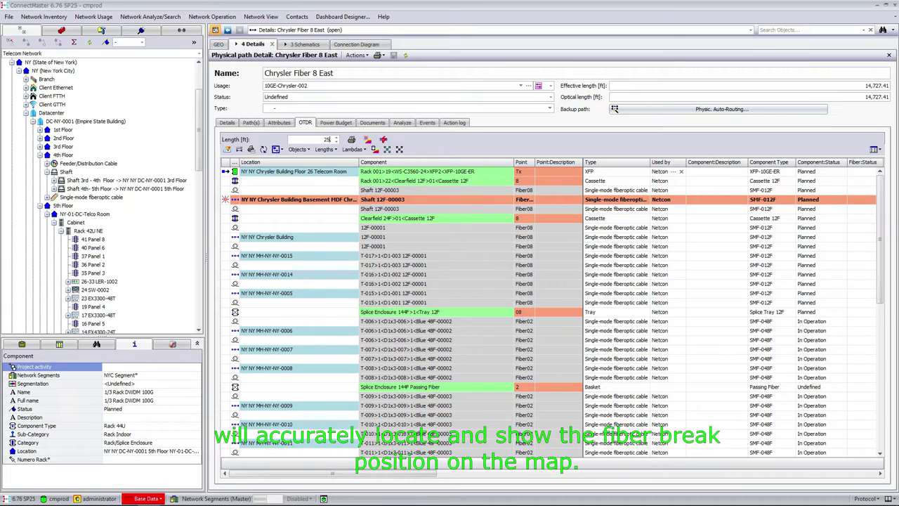
{"action": "type", "text": "8"}
{"action": "key", "text": "Return"}
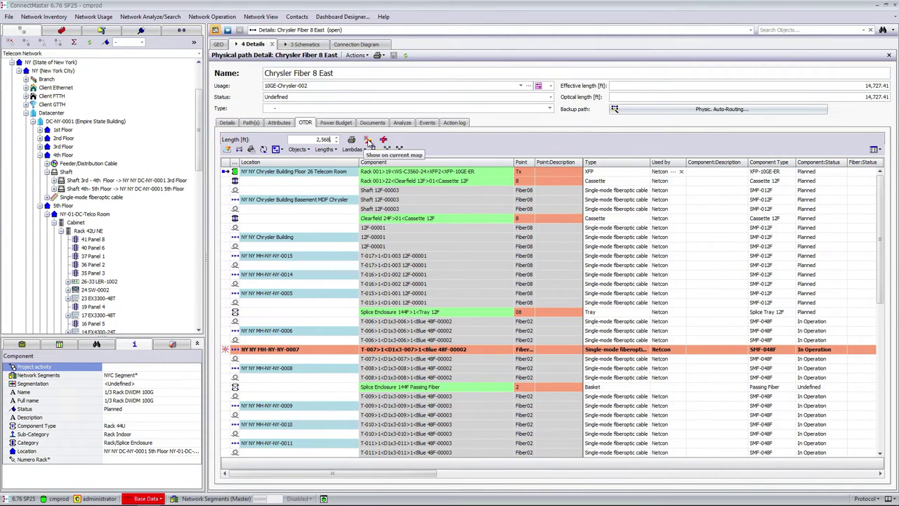
{"action": "left_click", "coordinate": [368, 141]}
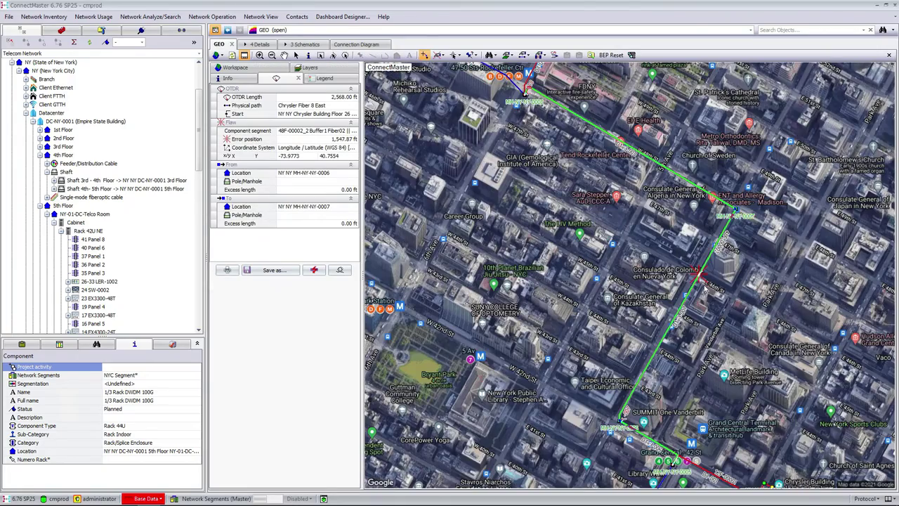
{"action": "scroll", "coordinate": [705, 288], "scroll_direction": "up", "scroll_amount": 5}
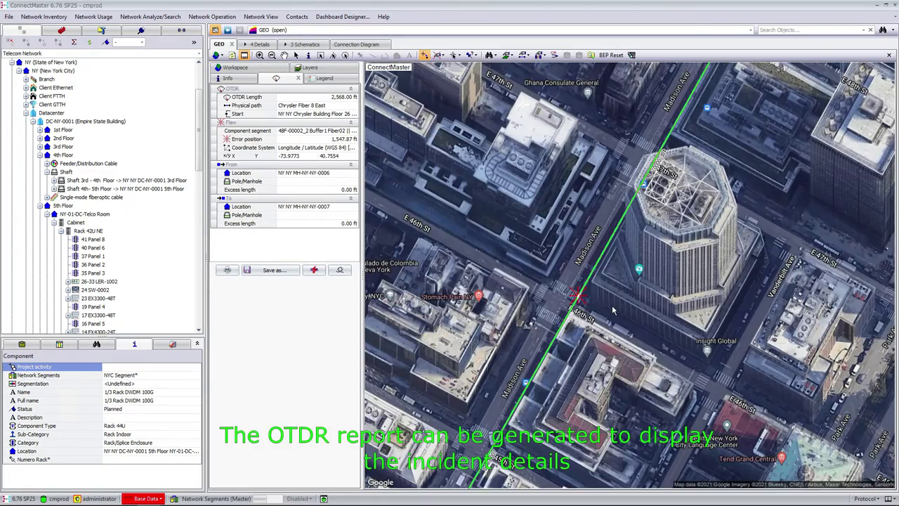
{"action": "scroll", "coordinate": [613, 310], "scroll_direction": "down", "scroll_amount": 1}
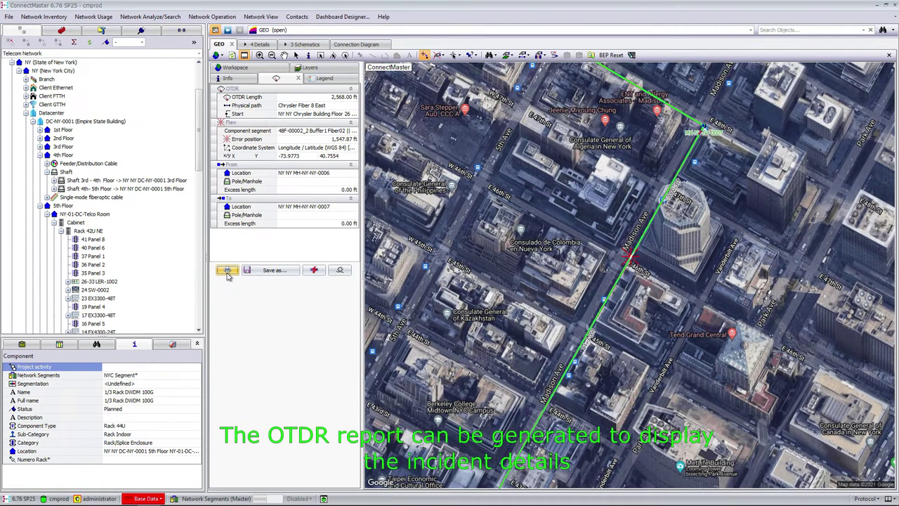
{"action": "left_click", "coordinate": [227, 271]}
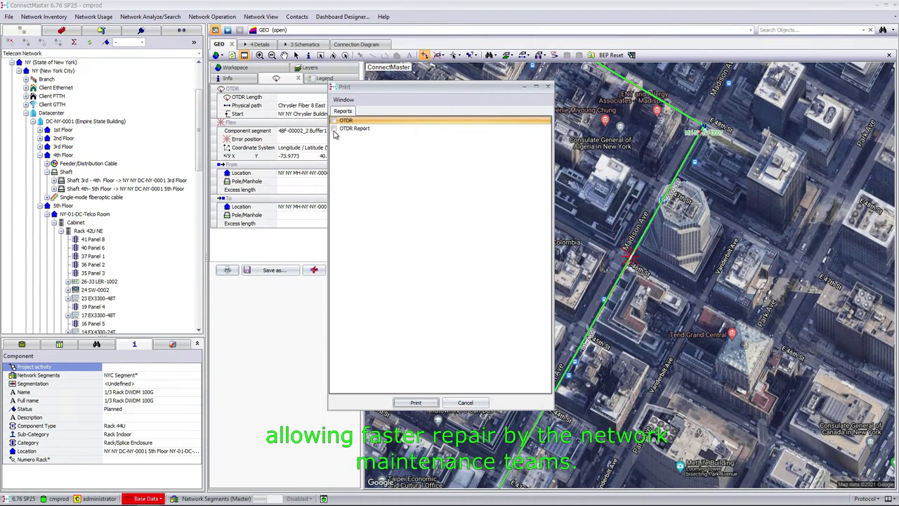
{"action": "left_click", "coordinate": [334, 131]}
{"action": "left_click", "coordinate": [416, 403]}
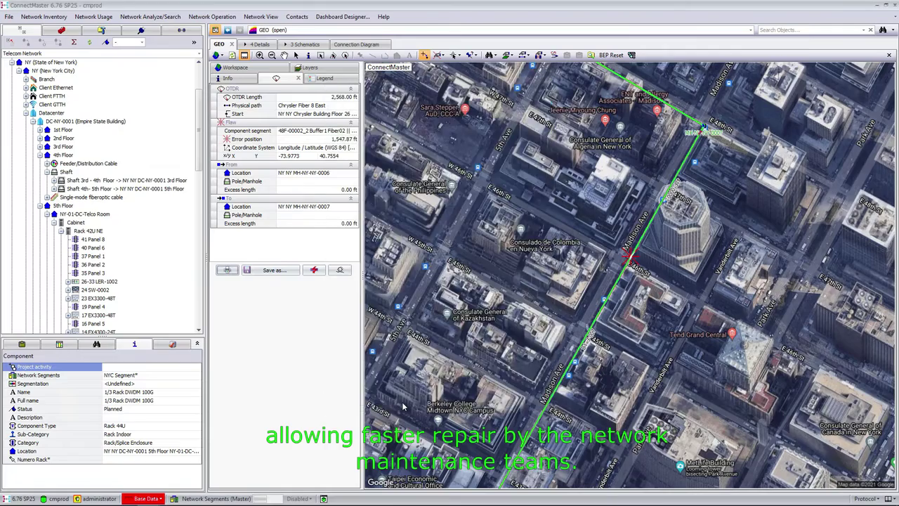
{"action": "scroll", "coordinate": [472, 304], "scroll_direction": "up", "scroll_amount": 5}
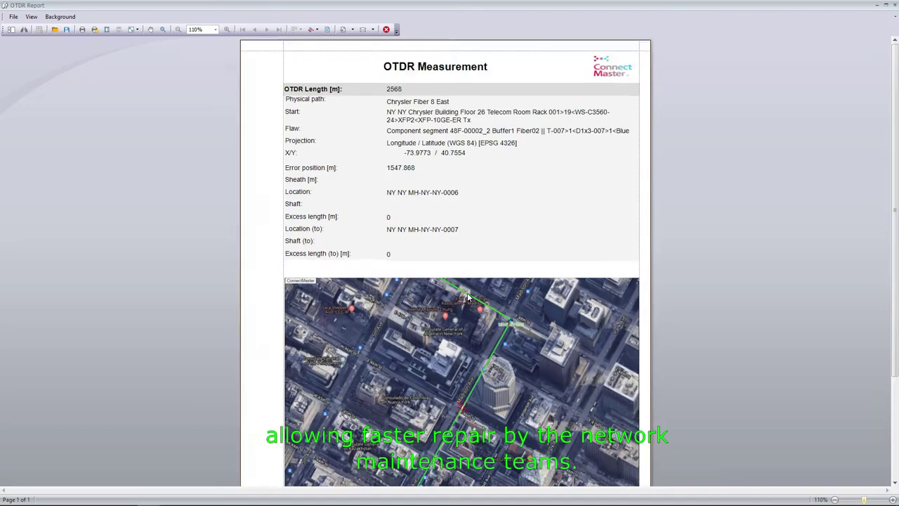
{"action": "scroll", "coordinate": [472, 340], "scroll_direction": "up", "scroll_amount": 1, "text": "ctrl"}
{"action": "scroll", "coordinate": [471, 349], "scroll_direction": "up", "scroll_amount": 1, "text": "ctrl"}
{"action": "scroll", "coordinate": [470, 350], "scroll_direction": "down", "scroll_amount": 3}
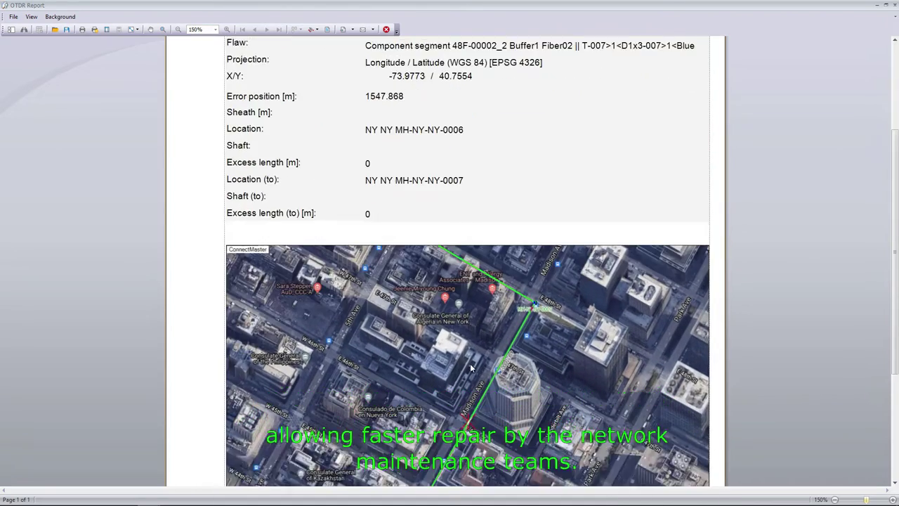
{"action": "scroll", "coordinate": [443, 333], "scroll_direction": "up", "scroll_amount": 5}
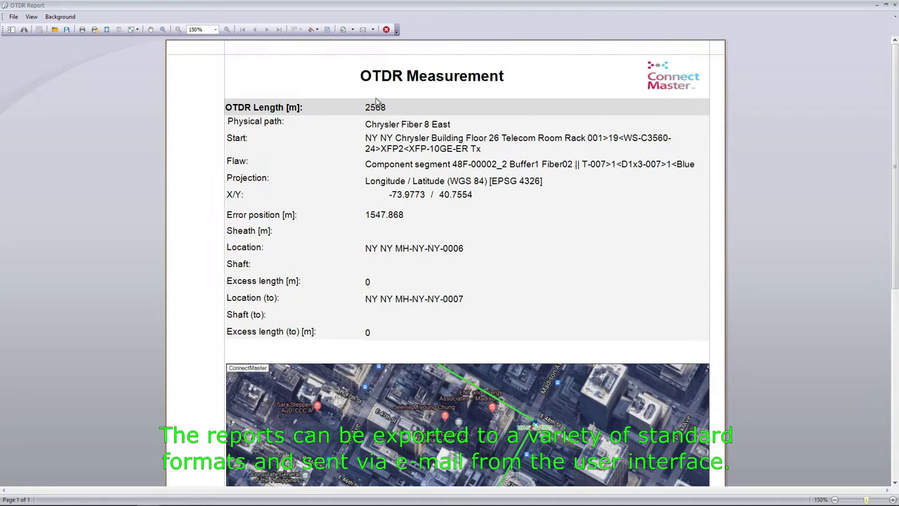
{"action": "left_click", "coordinate": [354, 30]}
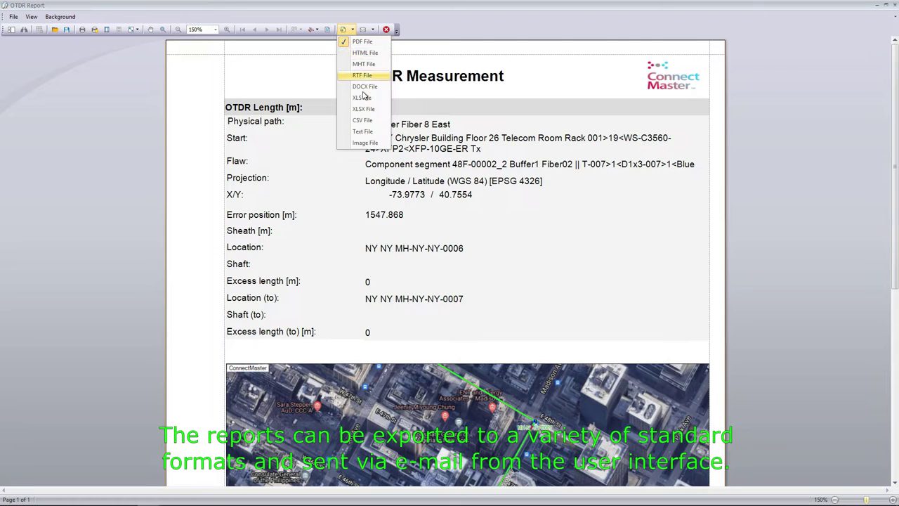
{"action": "left_click", "coordinate": [372, 30]}
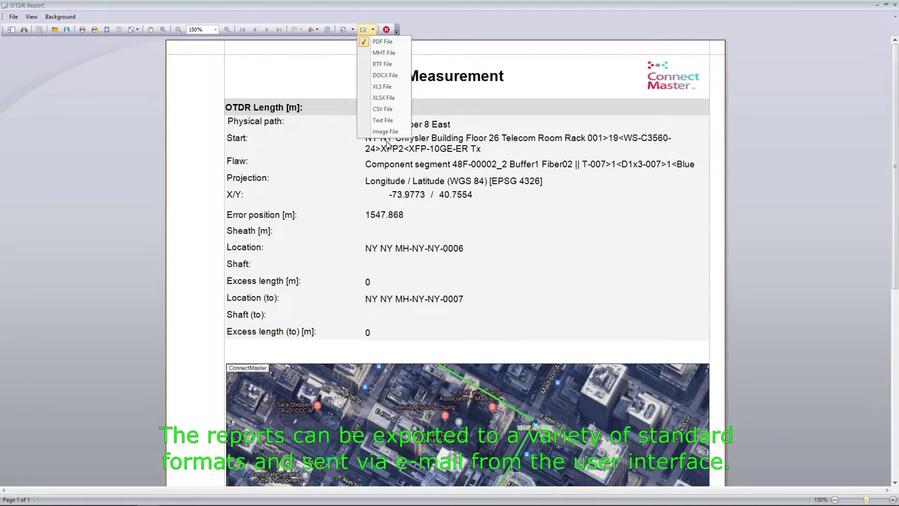
{"action": "left_click", "coordinate": [386, 30]}
{"action": "left_click", "coordinate": [386, 30]}
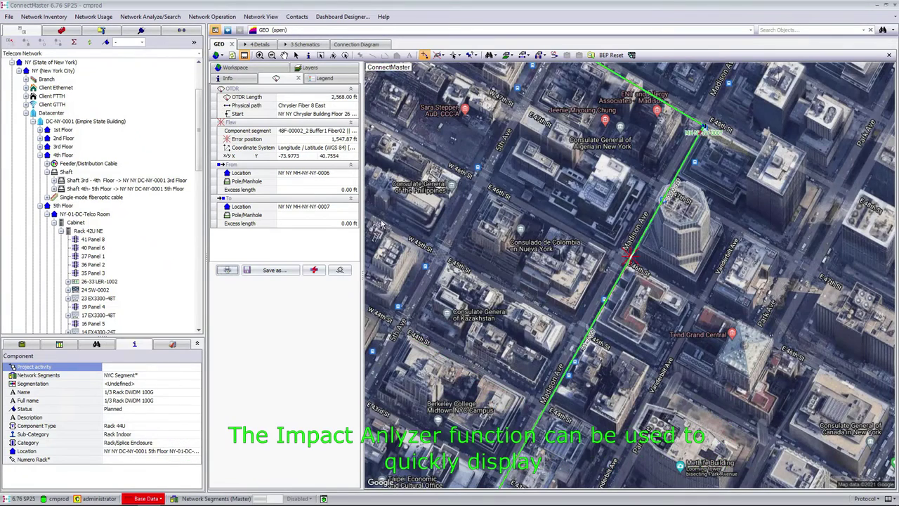
Analyze cable 48F-00002's impact, sort its 17 circuits by Effects, and return to the GEO map
{"action": "left_click", "coordinate": [313, 270]}
{"action": "left_click", "coordinate": [275, 172]}
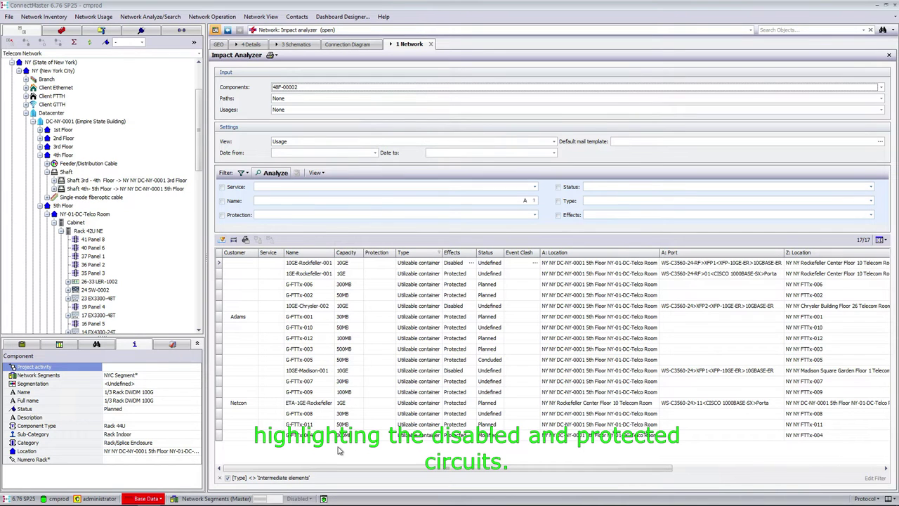
{"action": "left_click", "coordinate": [452, 252]}
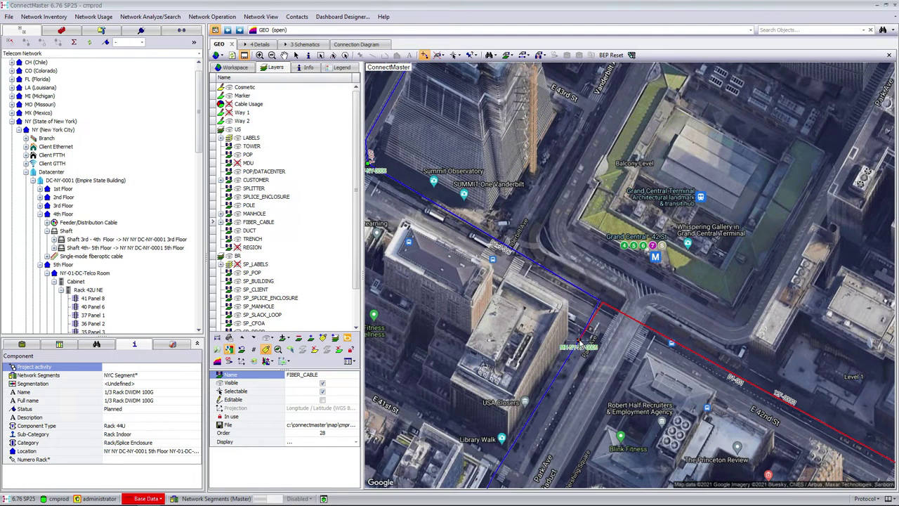
{"action": "right_click", "coordinate": [580, 342]}
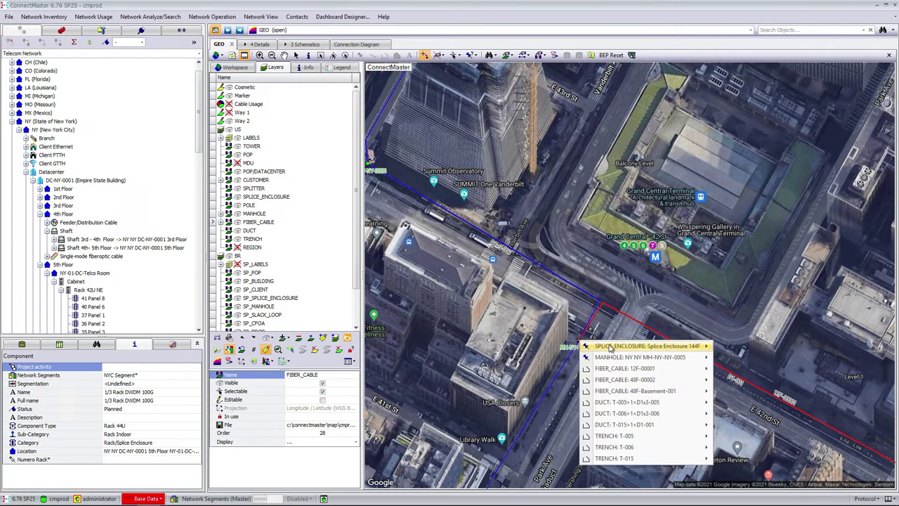
Locate Splice Enclosure 144F in the network tree and open its splice plan
{"action": "mouse_move", "coordinate": [617, 347]}
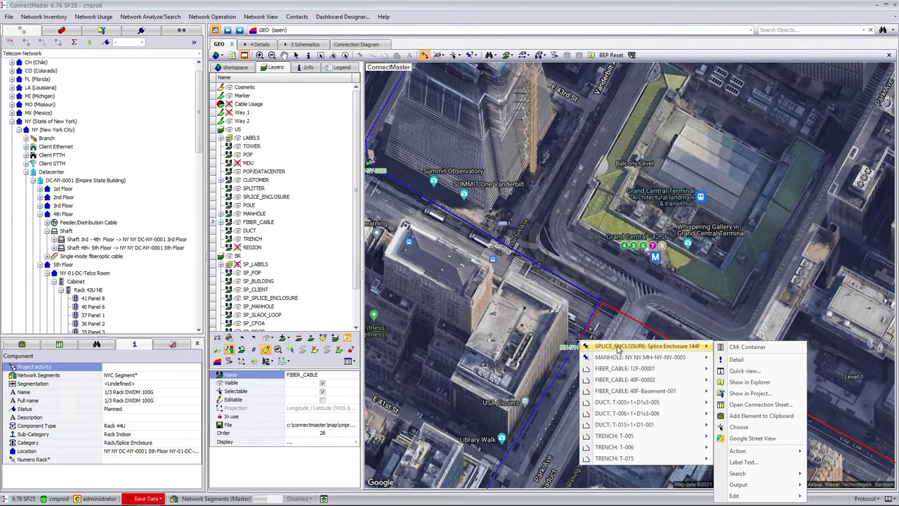
{"action": "left_click", "coordinate": [749, 382]}
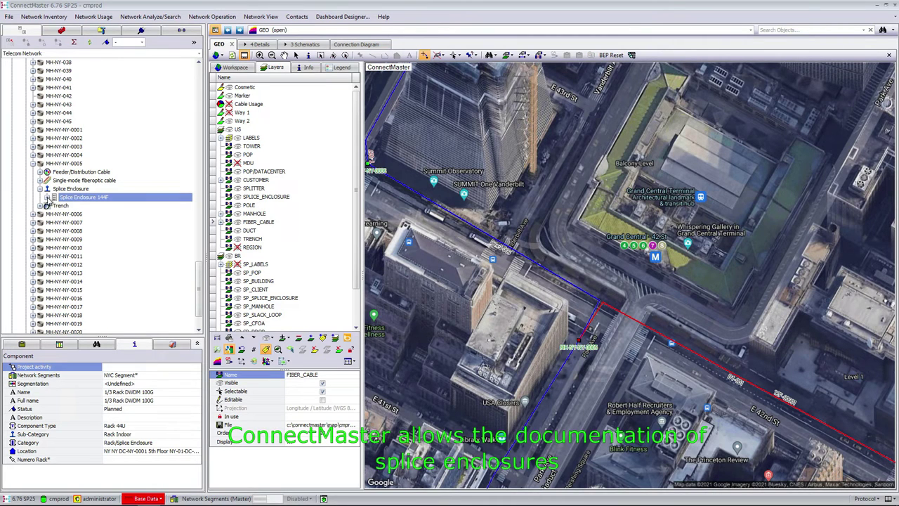
{"action": "left_click", "coordinate": [47, 198]}
{"action": "right_click", "coordinate": [85, 201]}
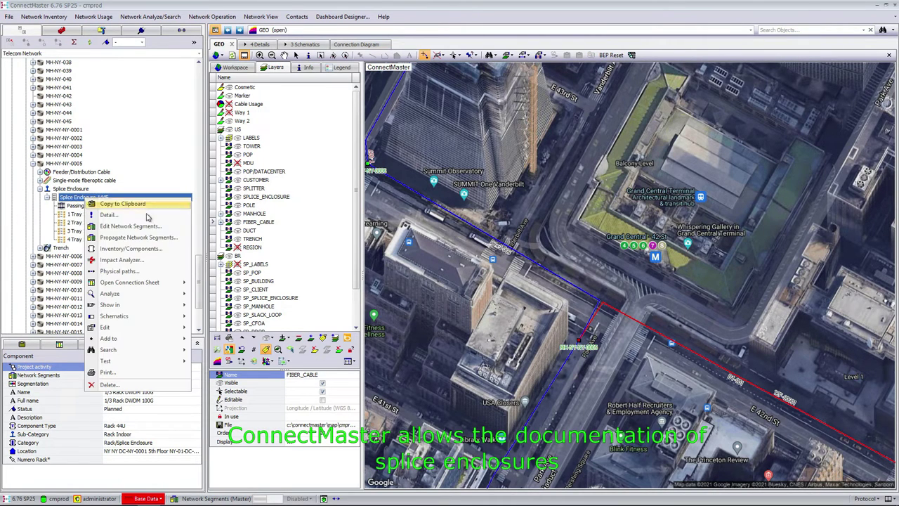
{"action": "mouse_move", "coordinate": [159, 300]}
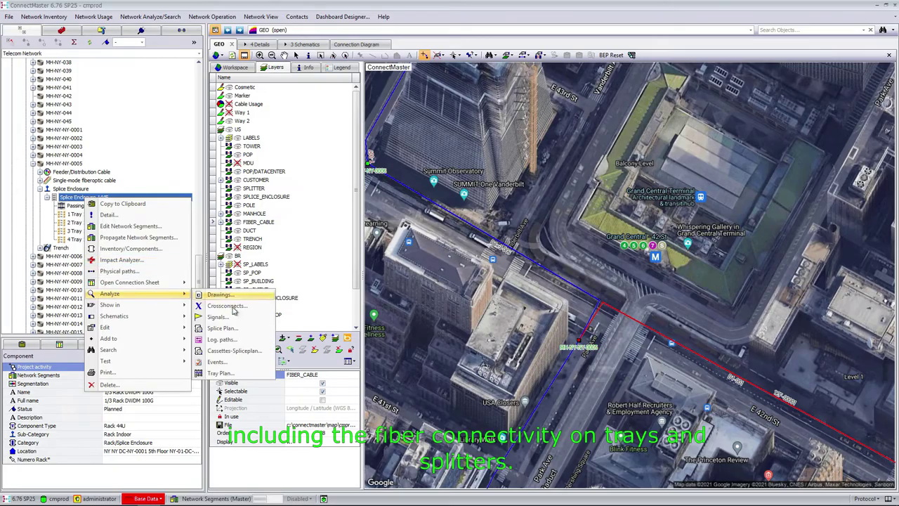
{"action": "left_click", "coordinate": [239, 330]}
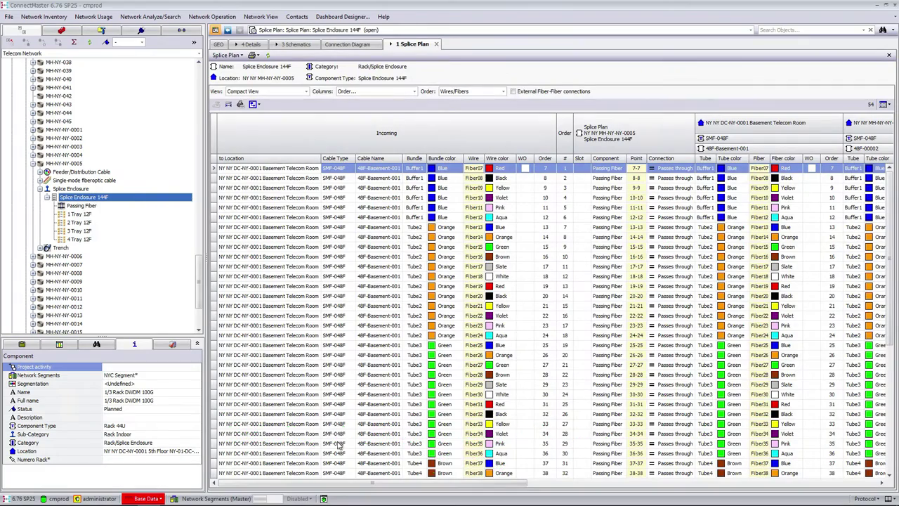
{"action": "mouse_move", "coordinate": [358, 484]}
{"action": "left_mouse_down"}
{"action": "mouse_move", "coordinate": [530, 494]}
{"action": "mouse_move", "coordinate": [316, 486]}
{"action": "left_mouse_up"}
Set up the splice plan drawing with the 4 layout, adding cable 12F-00001
{"action": "left_click", "coordinate": [259, 104]}
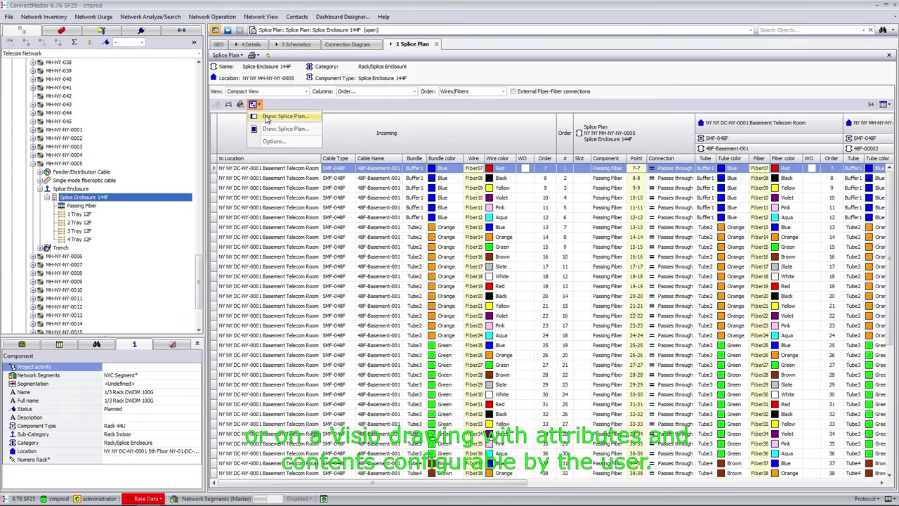
{"action": "left_click", "coordinate": [266, 117]}
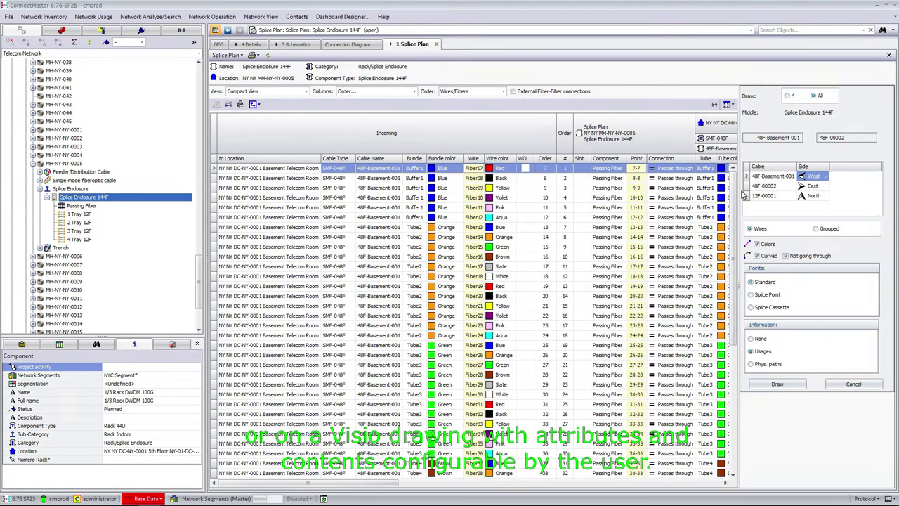
{"action": "left_click_drag", "start_coordinate": [739, 285], "coordinate": [716, 285]}
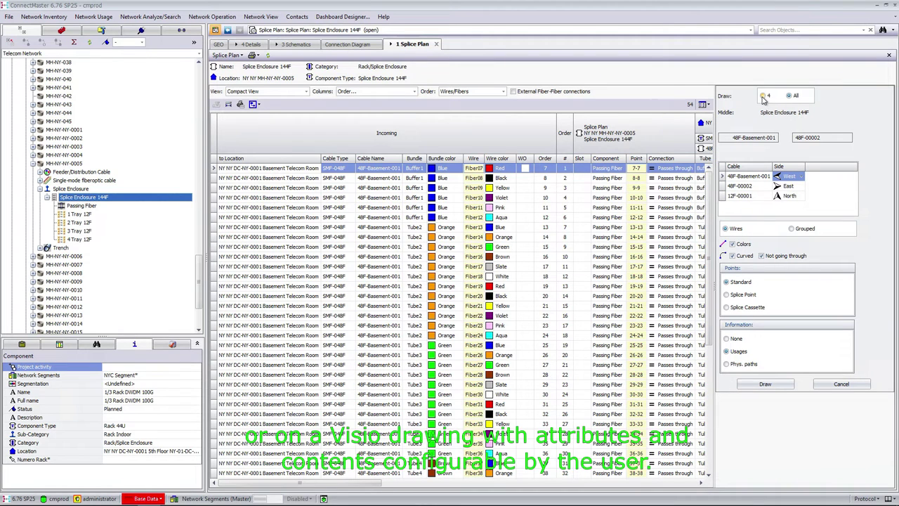
{"action": "left_click", "coordinate": [763, 96]}
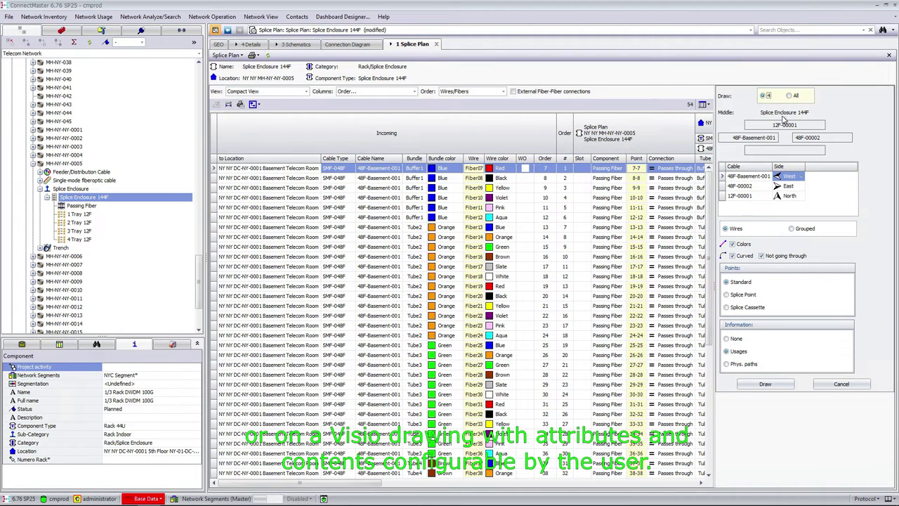
Generate the splice enclosure schematic and zoom around the drawing
{"action": "left_click", "coordinate": [765, 385]}
{"action": "scroll", "coordinate": [608, 178], "scroll_direction": "up", "scroll_amount": 3}
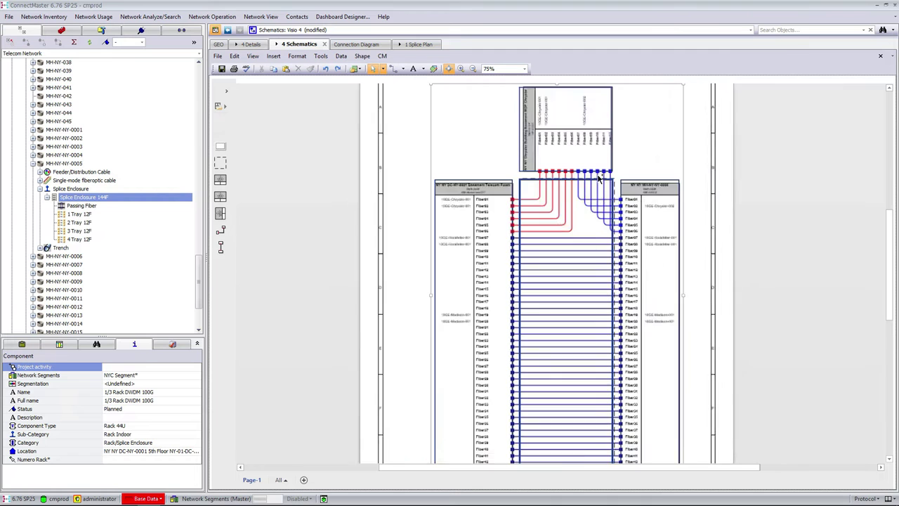
{"action": "scroll", "coordinate": [587, 211], "scroll_direction": "up", "scroll_amount": 2}
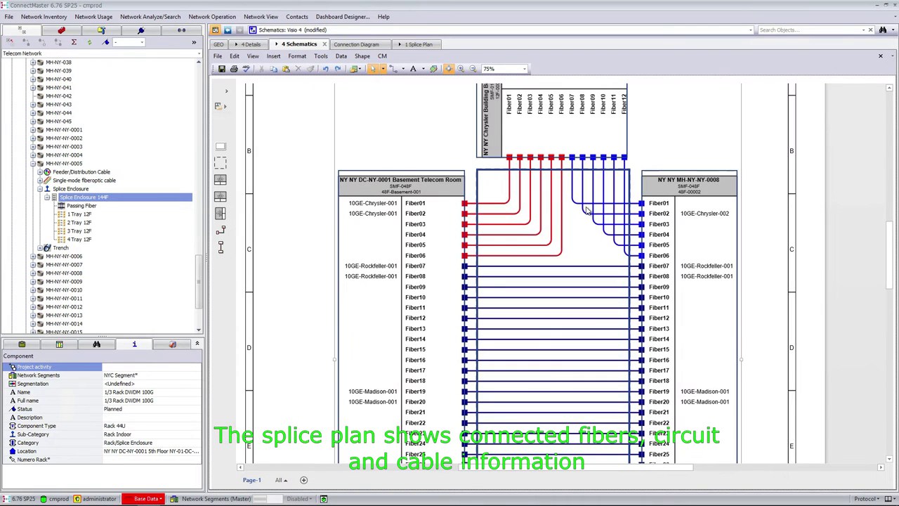
{"action": "scroll", "coordinate": [580, 237], "scroll_direction": "up", "scroll_amount": 3}
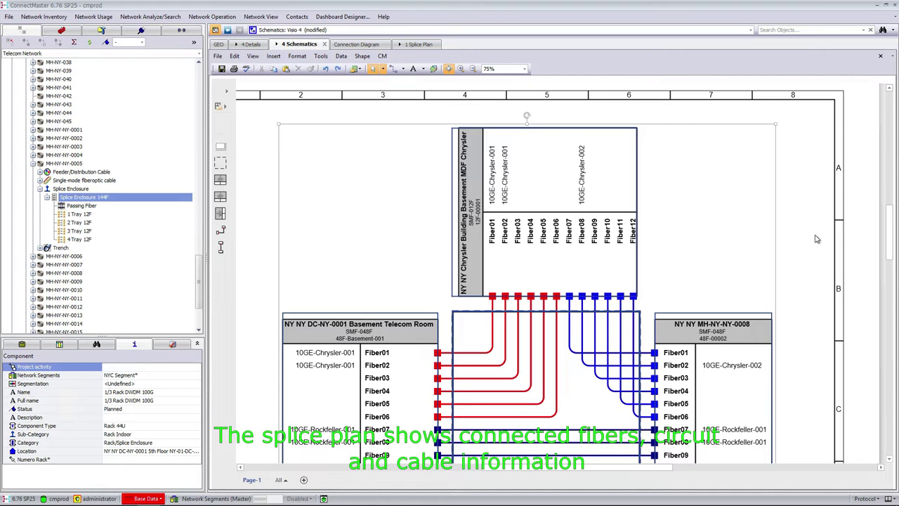
{"action": "scroll", "coordinate": [808, 270], "scroll_direction": "down", "scroll_amount": 3}
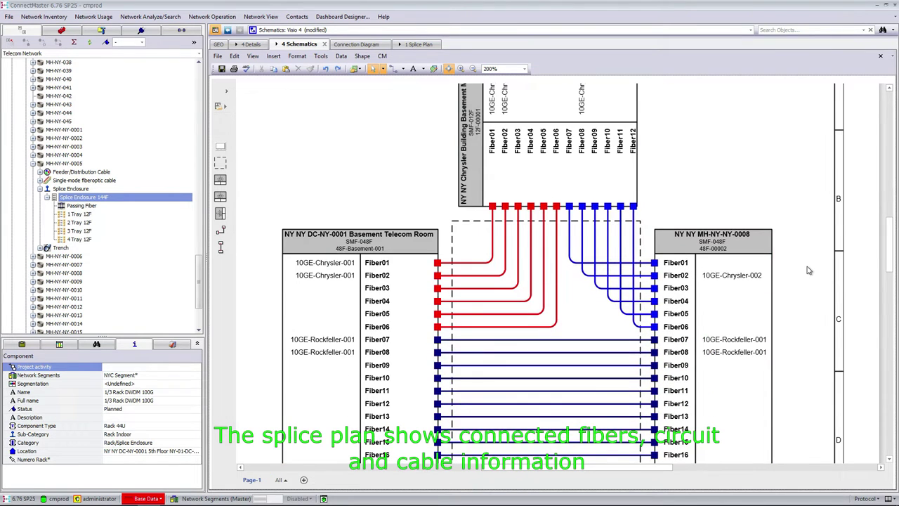
Start a Save As of the schematic, leave the type as Visio *.vsdx, and abandon the save
{"action": "left_click", "coordinate": [217, 55]}
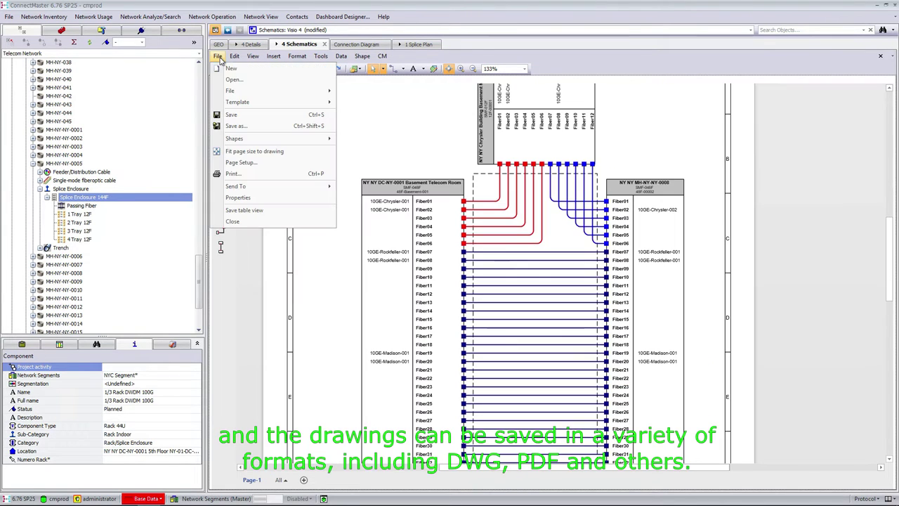
{"action": "left_click", "coordinate": [242, 127]}
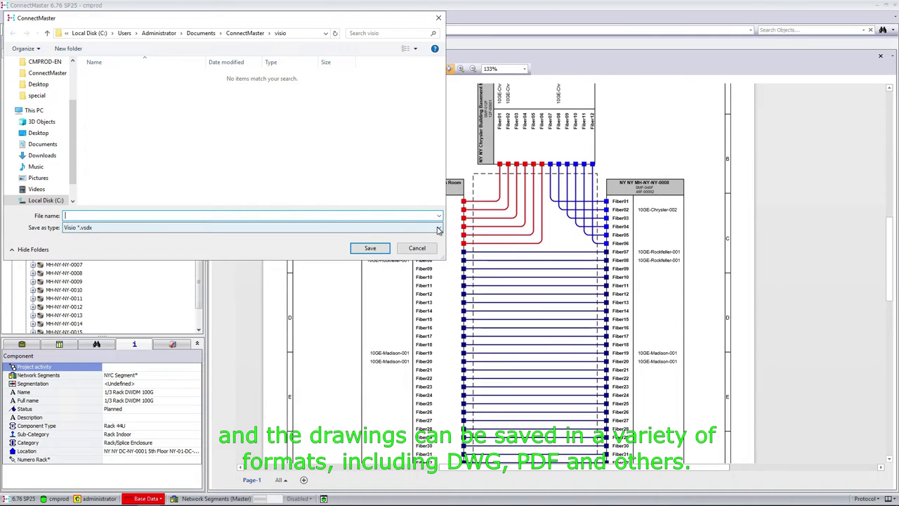
{"action": "left_click", "coordinate": [411, 229]}
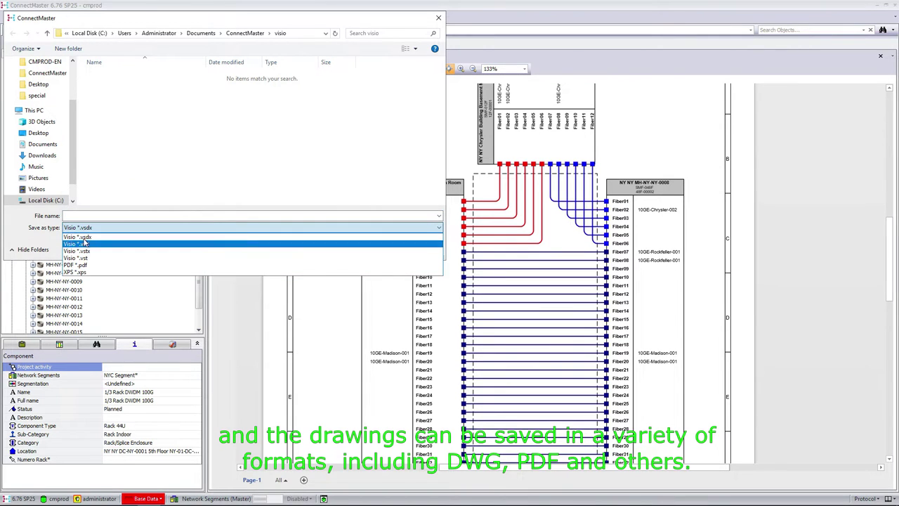
{"action": "left_click", "coordinate": [437, 21]}
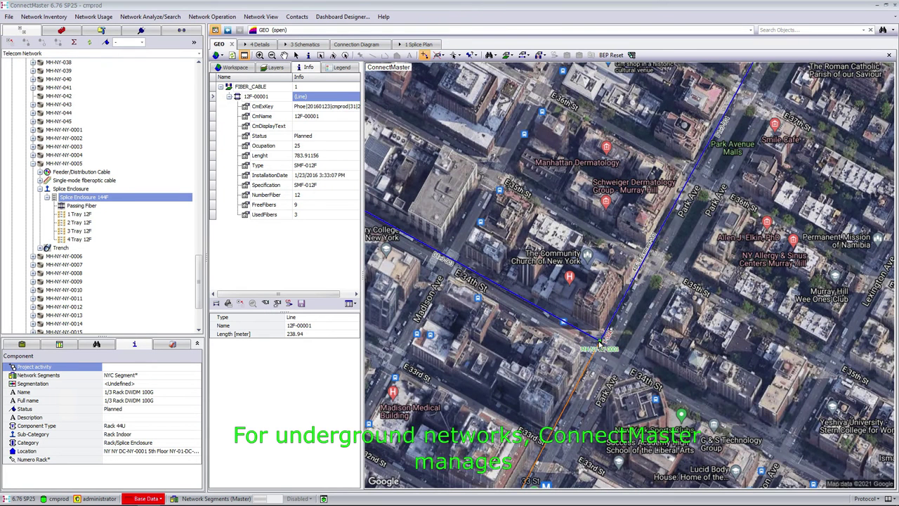
Find manhole MH-NY-NY-0003 in the Explorer tree and open its Vault detail on Walls
{"action": "right_click", "coordinate": [599, 342]}
{"action": "mouse_move", "coordinate": [683, 351]}
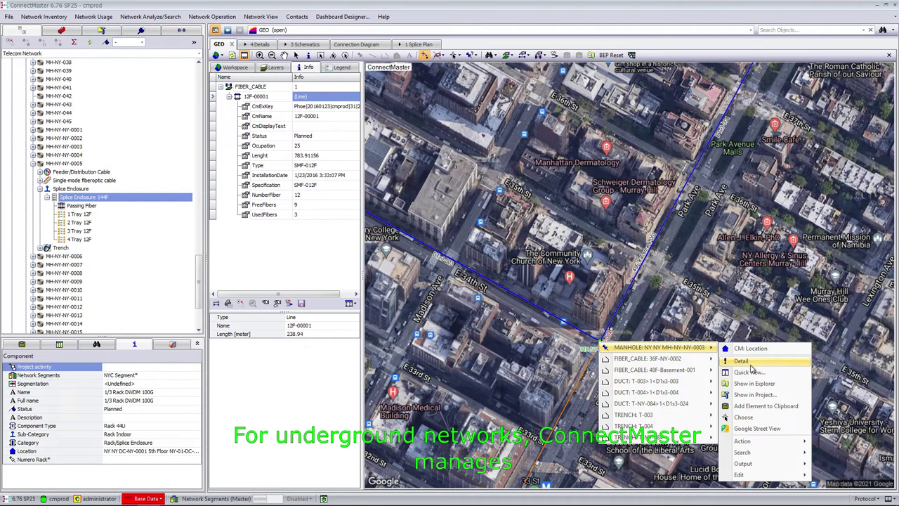
{"action": "left_click", "coordinate": [755, 384]}
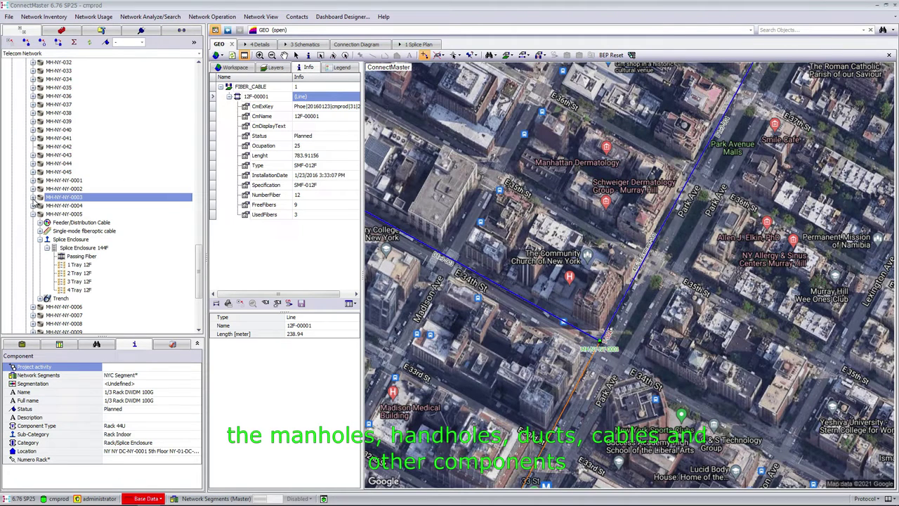
{"action": "left_click", "coordinate": [33, 197]}
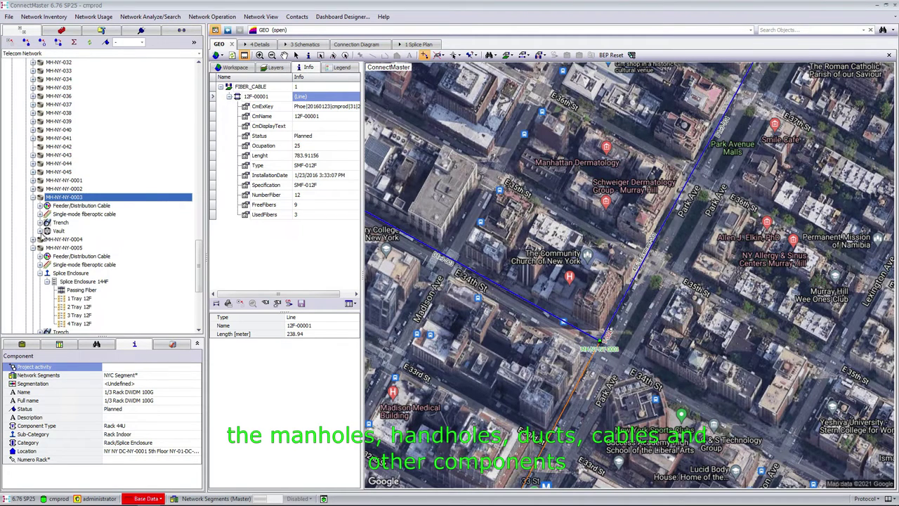
{"action": "left_click", "coordinate": [40, 231]}
{"action": "left_click", "coordinate": [92, 239]}
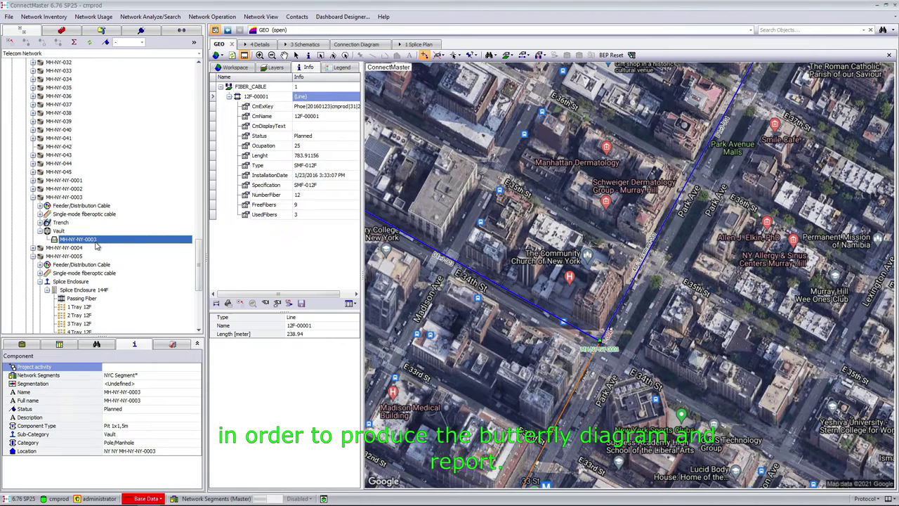
{"action": "right_click", "coordinate": [97, 245]}
{"action": "left_click", "coordinate": [112, 269]}
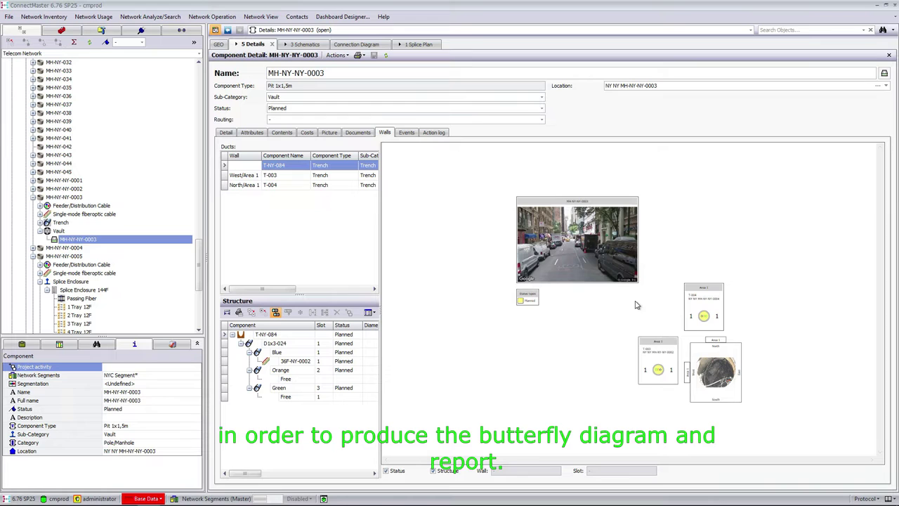
Zoom the Walls diagram and inspect the blue duct in T-003
{"action": "scroll", "coordinate": [717, 379], "scroll_direction": "up", "scroll_amount": 2}
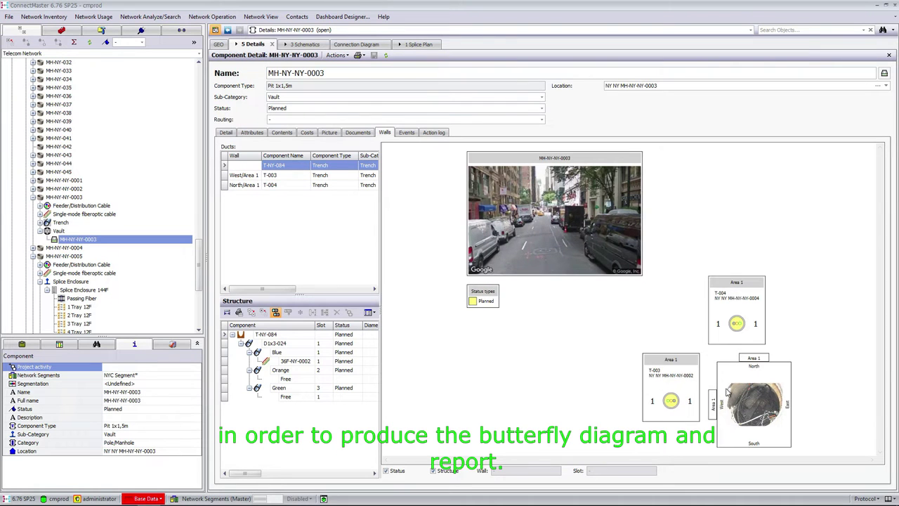
{"action": "scroll", "coordinate": [762, 393], "scroll_direction": "up", "scroll_amount": 4}
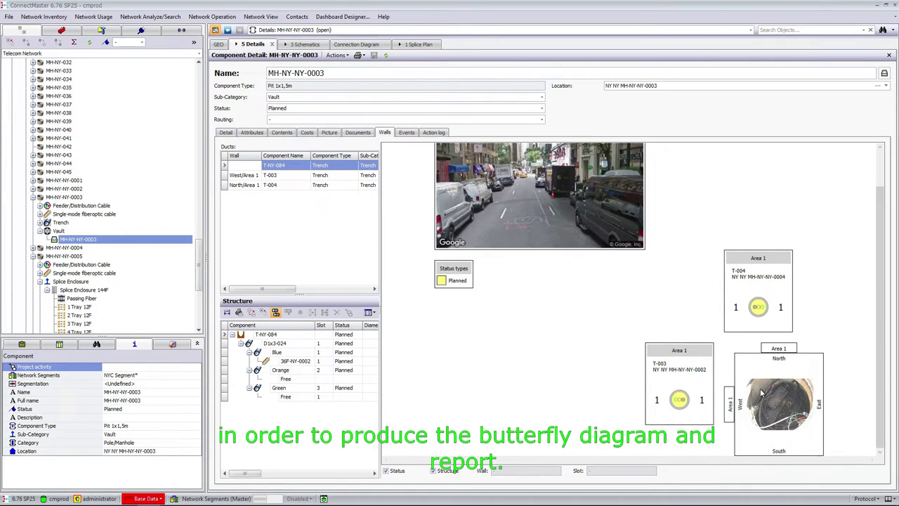
{"action": "left_click_drag", "start_coordinate": [655, 463], "coordinate": [697, 463]}
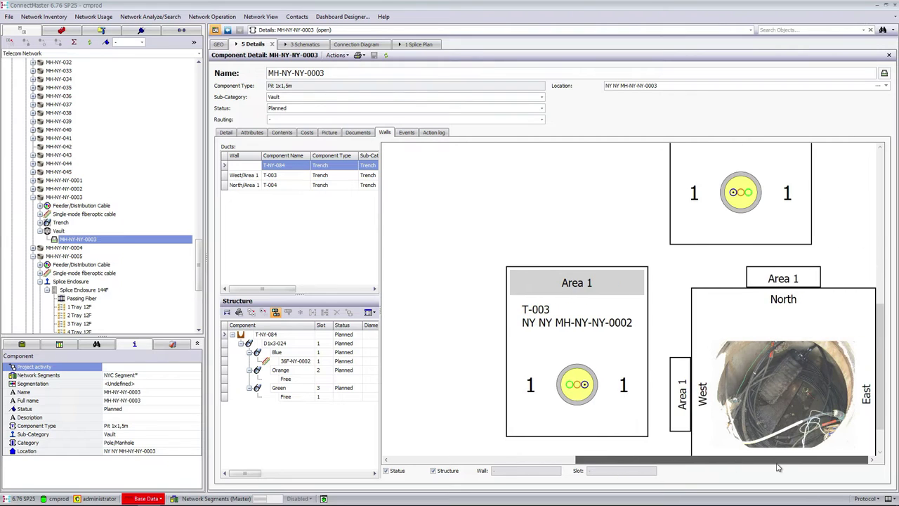
{"action": "right_click", "coordinate": [585, 386]}
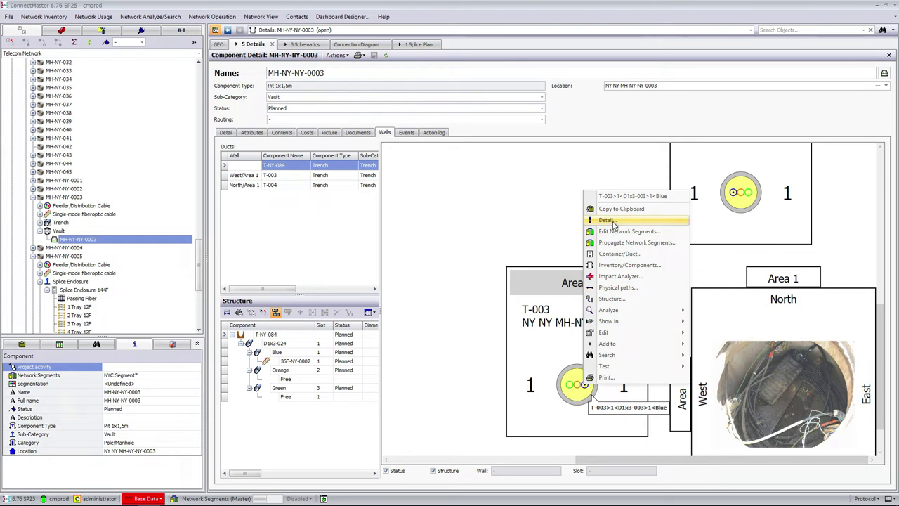
Generate the Manhole walls report for MH-NY-NY-0003 and scroll through its duct table
{"action": "left_click", "coordinate": [359, 56]}
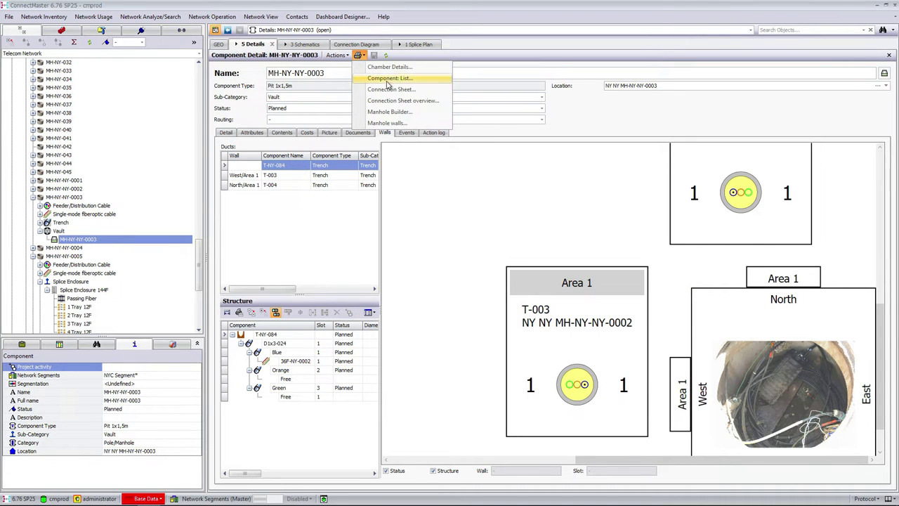
{"action": "left_click", "coordinate": [386, 123]}
{"action": "scroll", "coordinate": [498, 262], "scroll_direction": "up", "scroll_amount": 4}
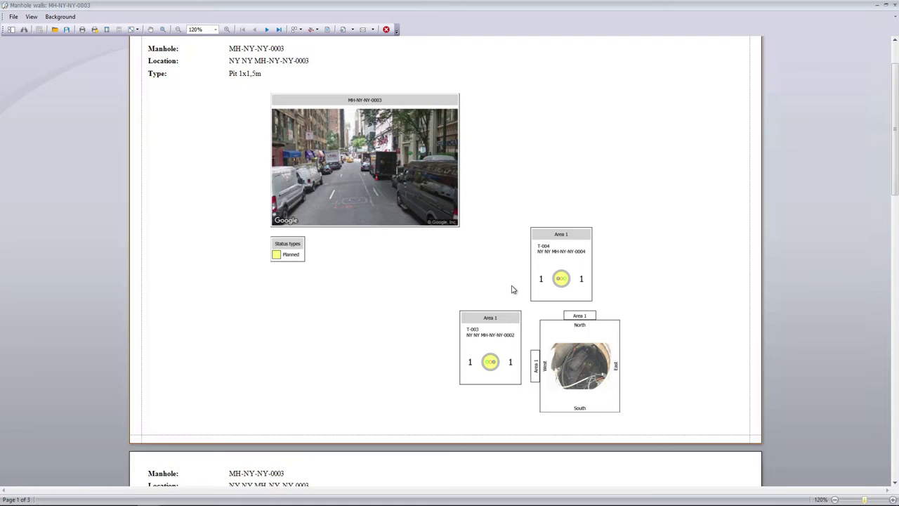
{"action": "scroll", "coordinate": [517, 295], "scroll_direction": "up", "scroll_amount": 1}
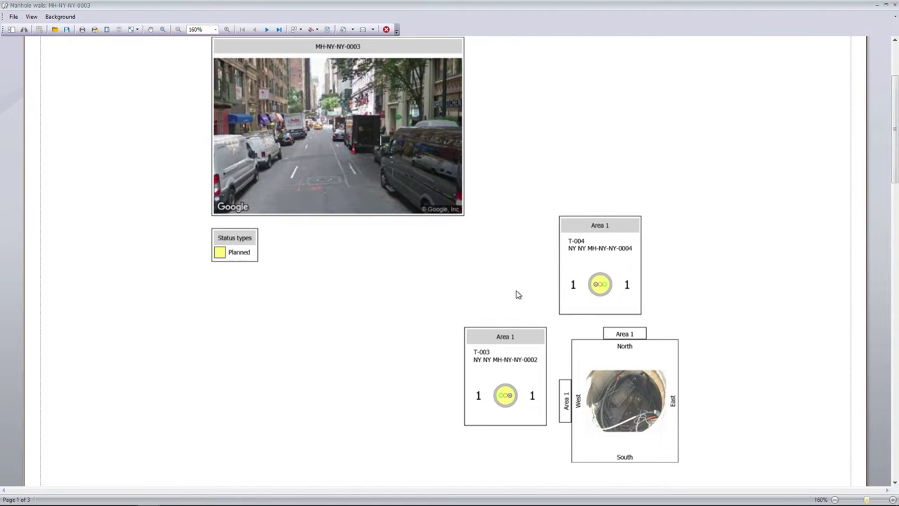
{"action": "scroll", "coordinate": [516, 294], "scroll_direction": "down", "scroll_amount": 4}
{"action": "scroll", "coordinate": [517, 294], "scroll_direction": "down", "scroll_amount": 3}
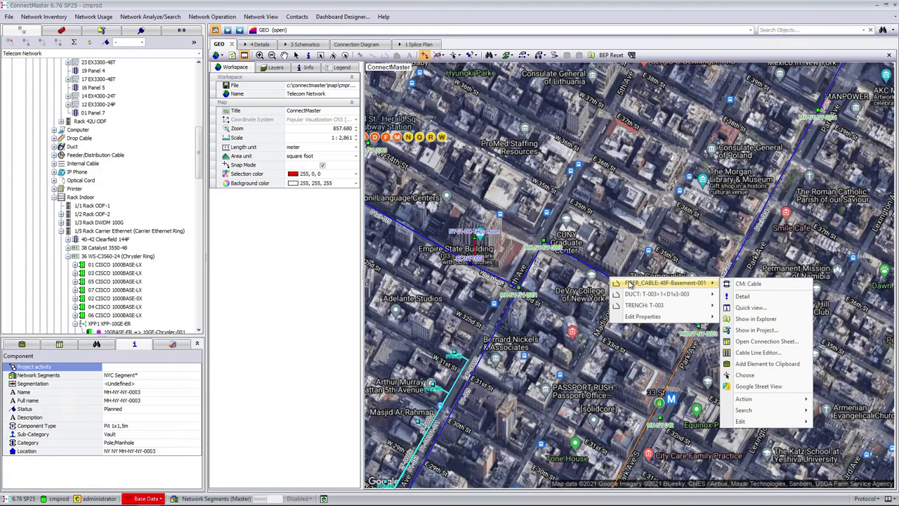
{"action": "left_click", "coordinate": [747, 388]}
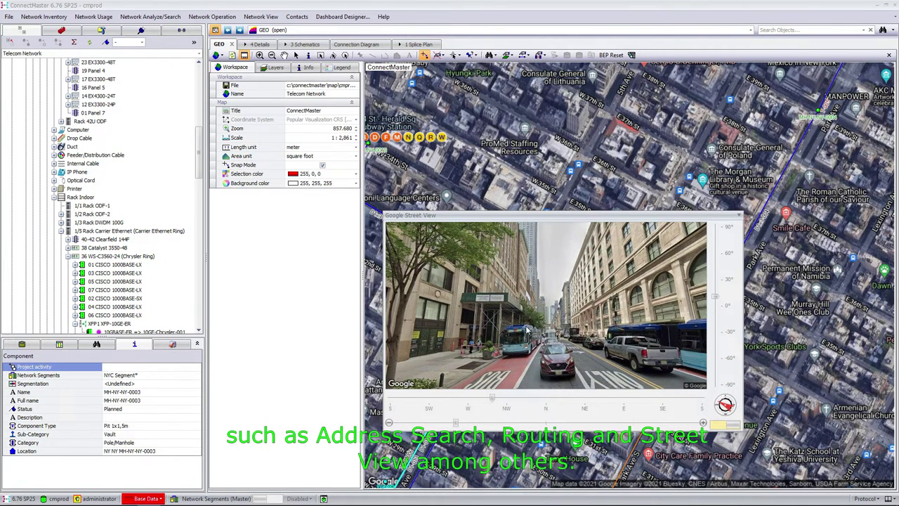
{"action": "left_click", "coordinate": [738, 217]}
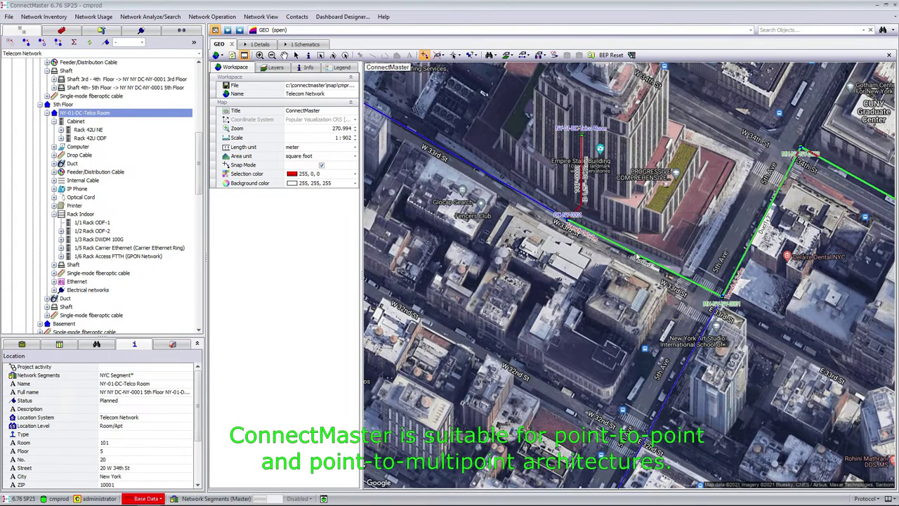
{"action": "right_click", "coordinate": [636, 257]}
Open cable 24F-00002's details, then Fiber01's physical path OLT-POP-ESB-P1 details
{"action": "mouse_move", "coordinate": [642, 260]}
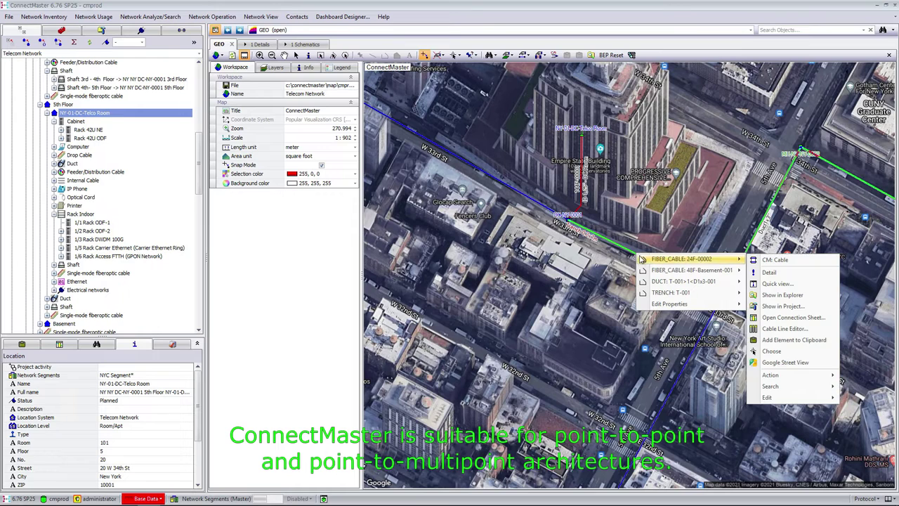
{"action": "left_click", "coordinate": [766, 272]}
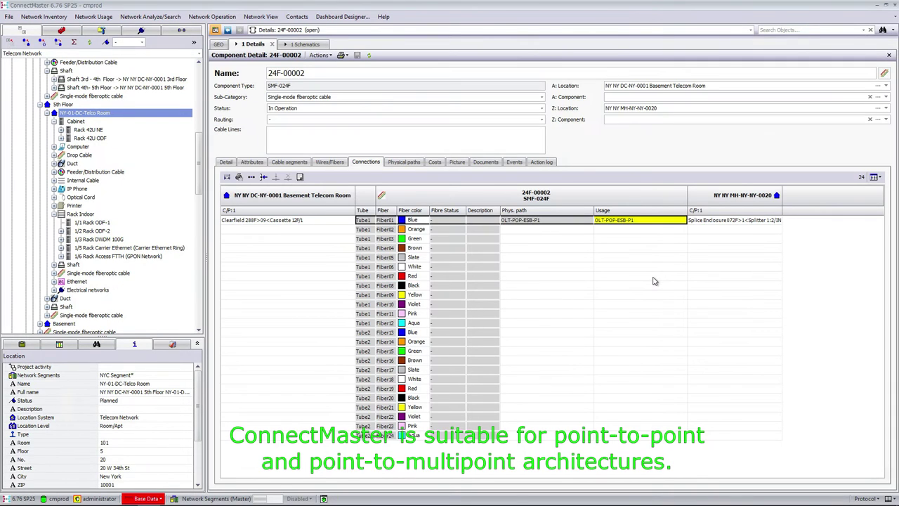
{"action": "right_click", "coordinate": [532, 222]}
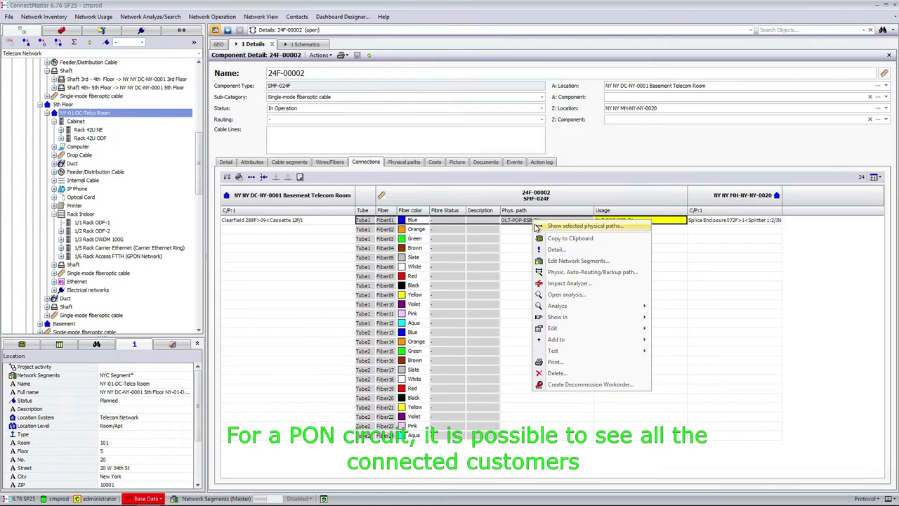
{"action": "left_click", "coordinate": [555, 250]}
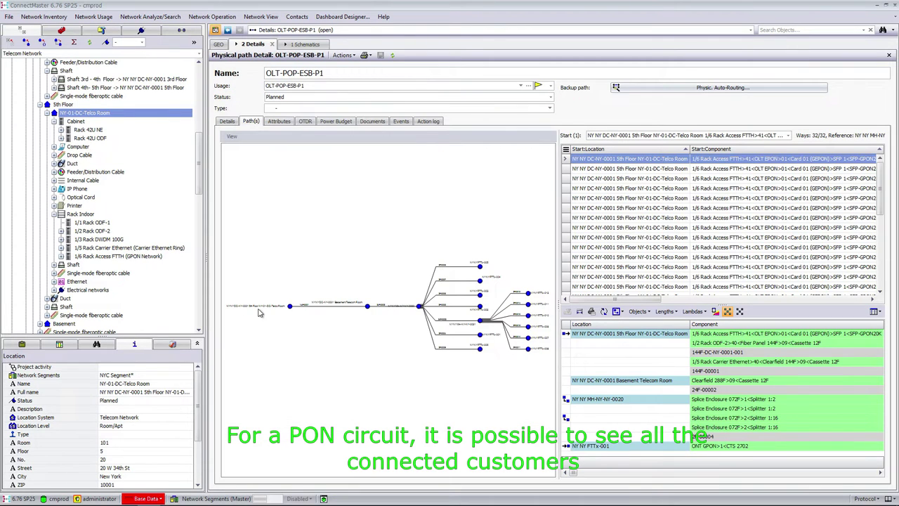
{"action": "scroll", "coordinate": [258, 319], "scroll_direction": "up", "scroll_amount": 3}
{"action": "left_click_drag", "start_coordinate": [343, 471], "coordinate": [409, 472]}
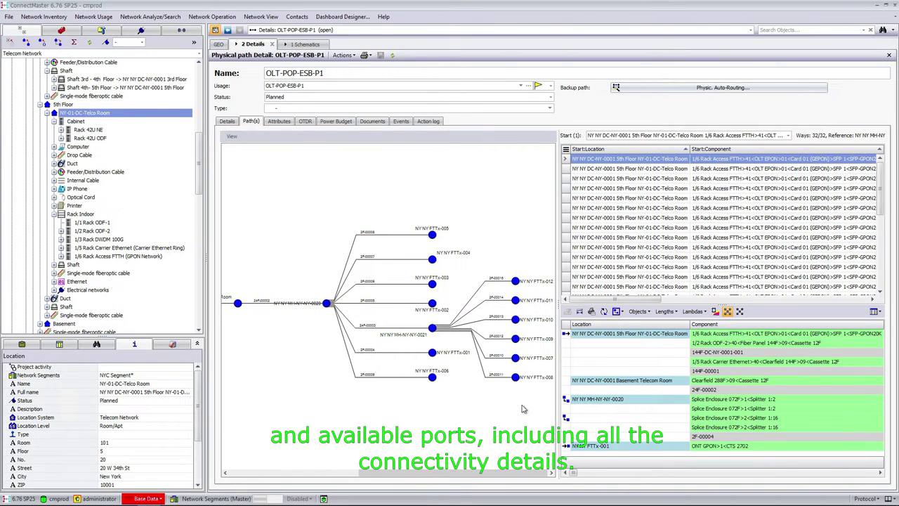
{"action": "scroll", "coordinate": [522, 409], "scroll_direction": "up", "scroll_amount": 1}
{"action": "left_click_drag", "start_coordinate": [502, 471], "coordinate": [544, 472]}
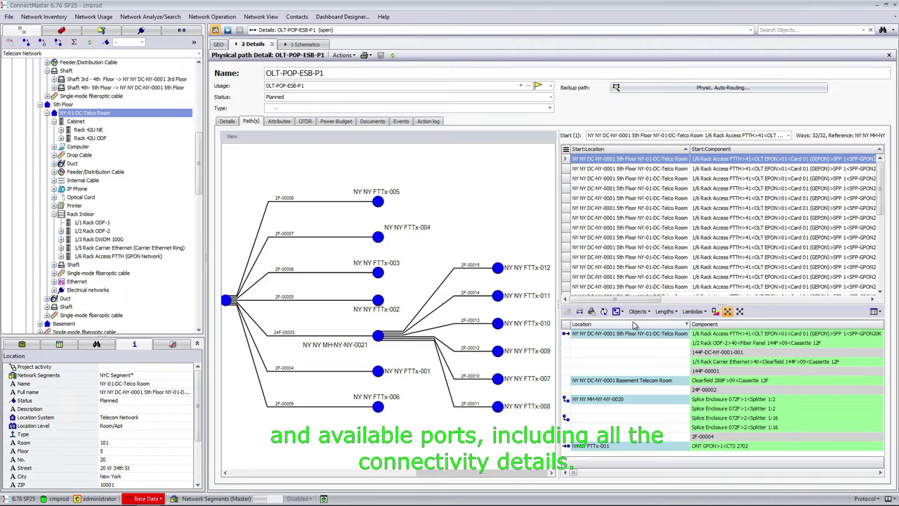
Select customer paths FTTx-006, 008, 009, 010 and 011, widen the tables, and show them on the map
{"action": "left_click", "coordinate": [566, 209]}
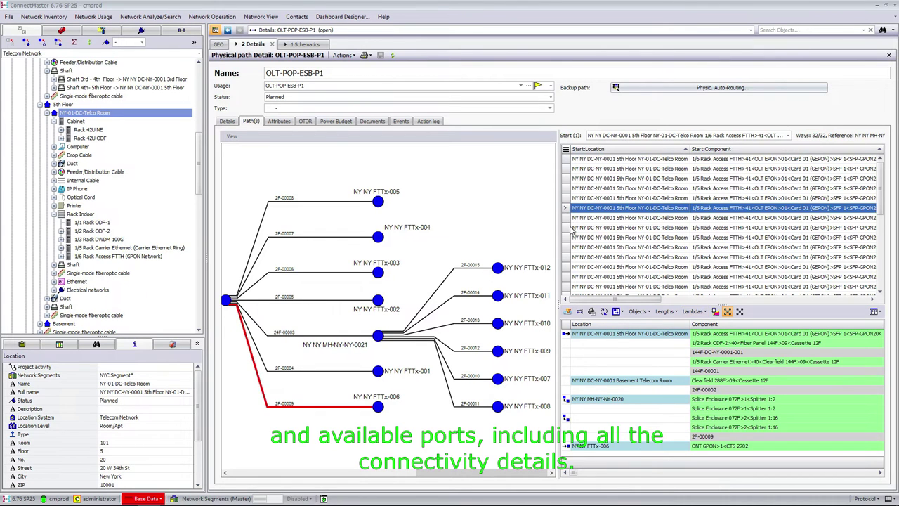
{"action": "left_click", "coordinate": [572, 229]}
{"action": "left_click", "coordinate": [571, 238]}
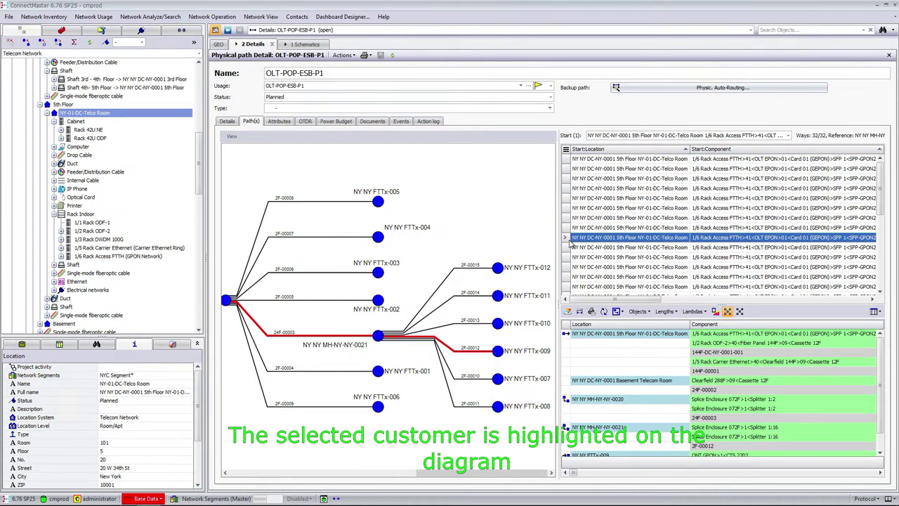
{"action": "left_click", "coordinate": [567, 248]}
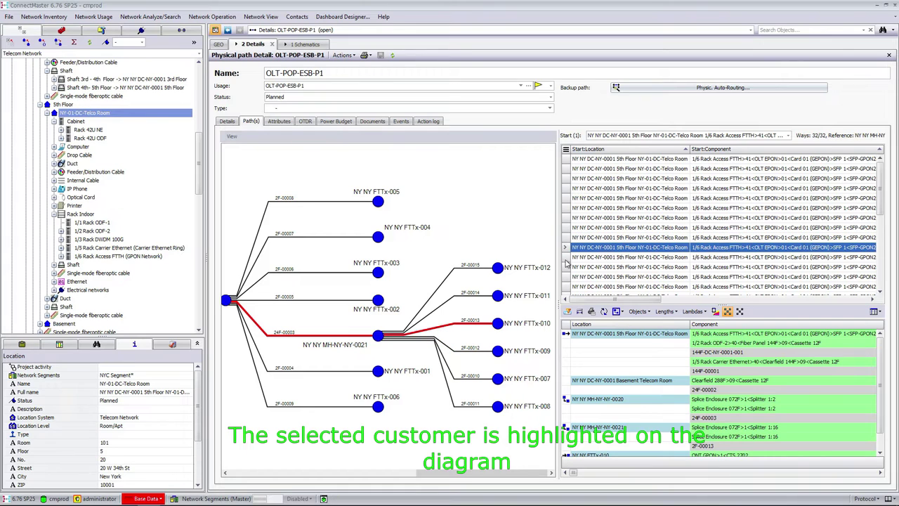
{"action": "left_click", "coordinate": [567, 258]}
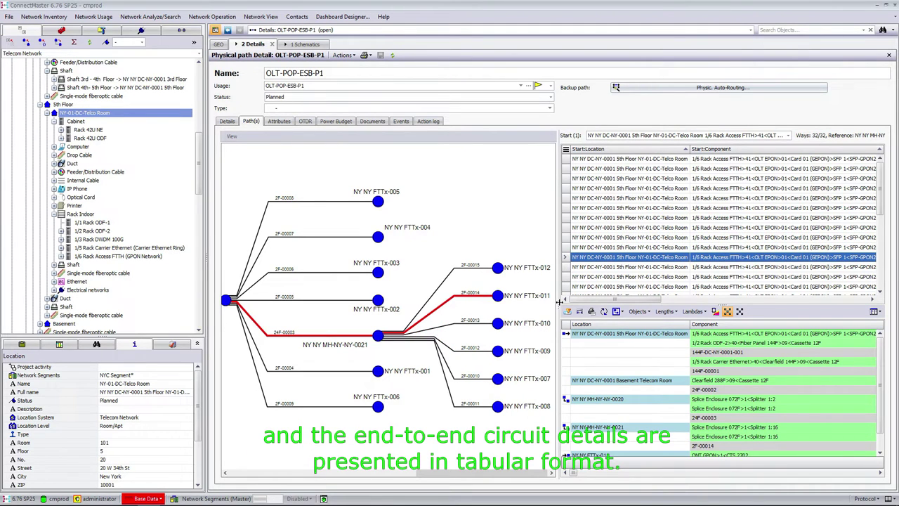
{"action": "left_click_drag", "start_coordinate": [559, 302], "coordinate": [357, 303]}
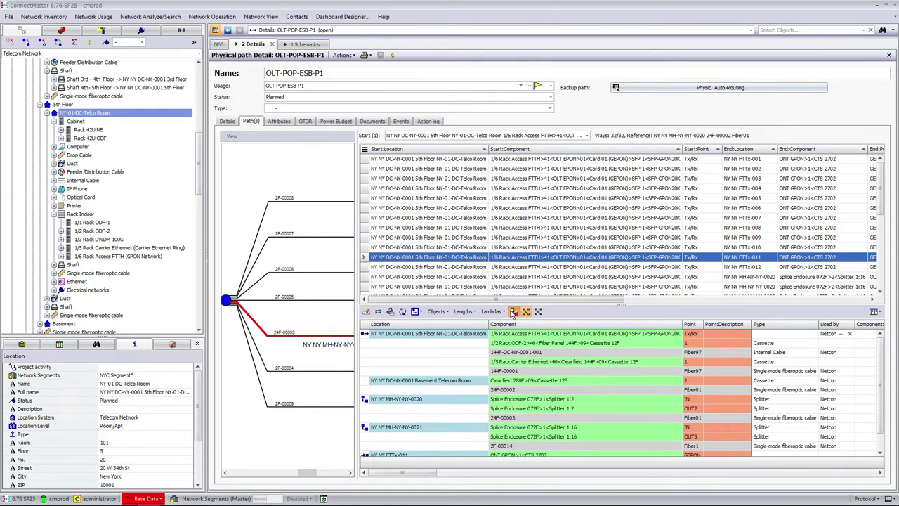
{"action": "left_click", "coordinate": [514, 314]}
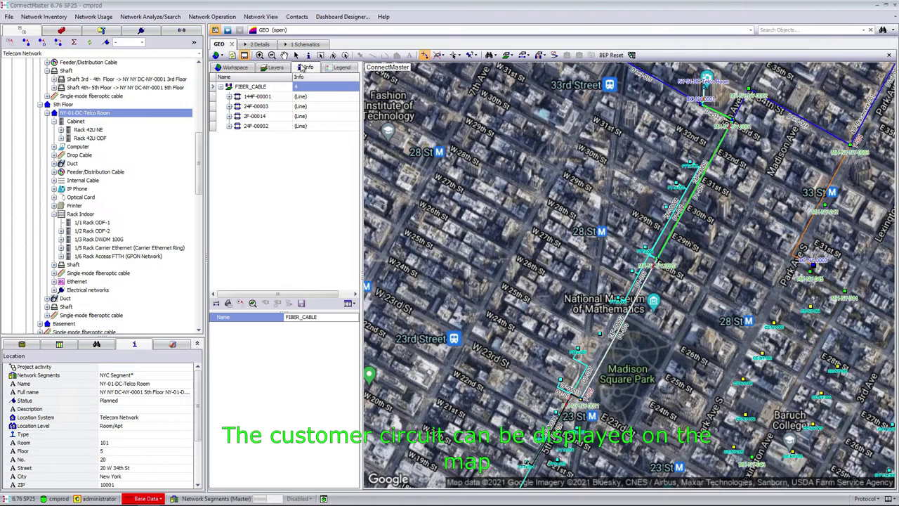
Draw the OLT-POP-ESB-P1 physical path as a Visio schematic and zoom in
{"action": "left_click", "coordinate": [257, 44]}
{"action": "left_click", "coordinate": [415, 314]}
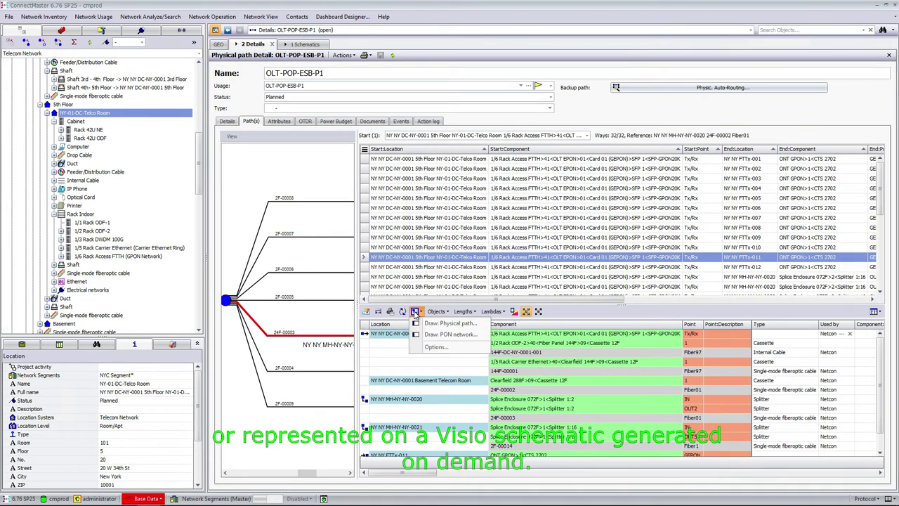
{"action": "left_click", "coordinate": [426, 343]}
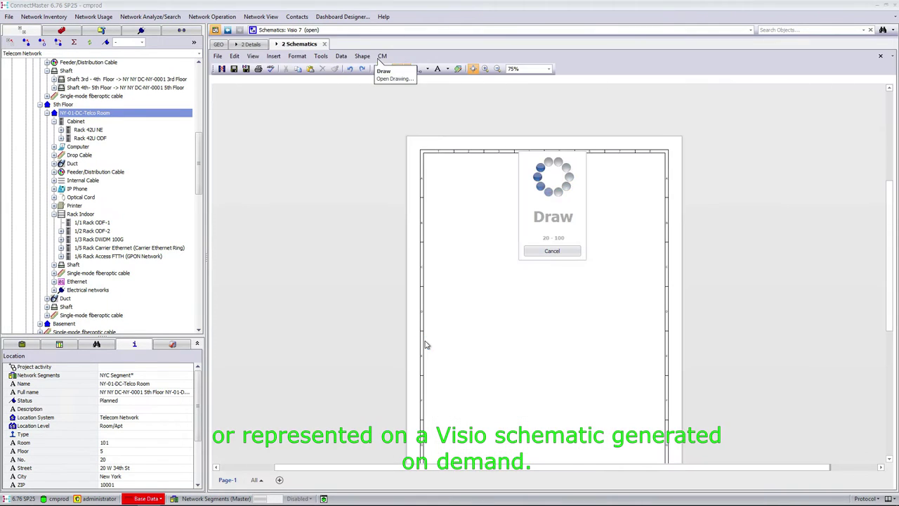
{"action": "left_click", "coordinate": [461, 70]}
{"action": "left_click", "coordinate": [461, 69]}
{"action": "left_click", "coordinate": [461, 70]}
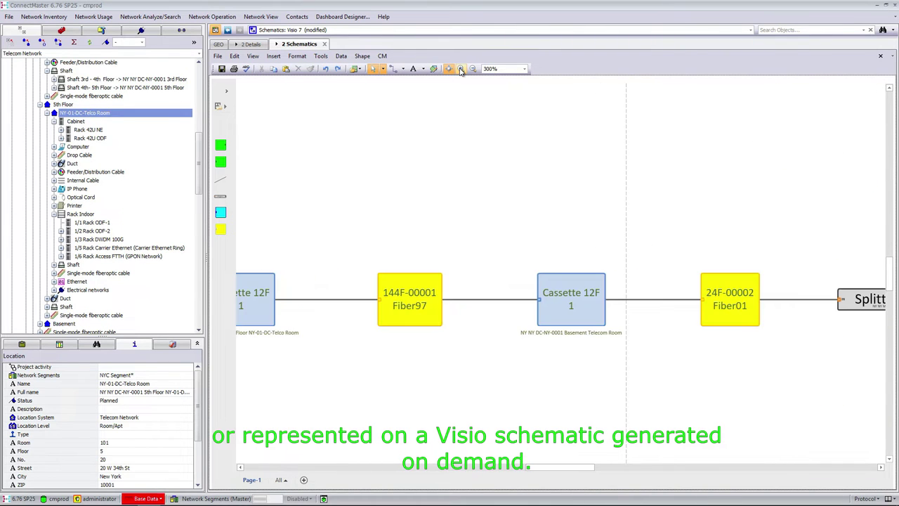
Pan the schematic, quick-view the FTTx-004 ONT, and go to the Power Budget table
{"action": "left_click_drag", "start_coordinate": [561, 471], "coordinate": [601, 469]}
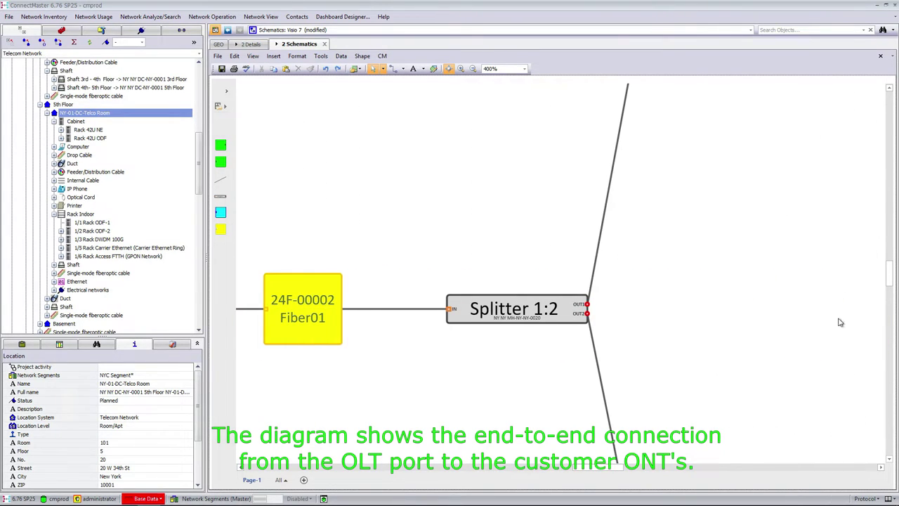
{"action": "left_click_drag", "start_coordinate": [889, 274], "coordinate": [889, 246]}
{"action": "left_click_drag", "start_coordinate": [612, 472], "coordinate": [643, 481]}
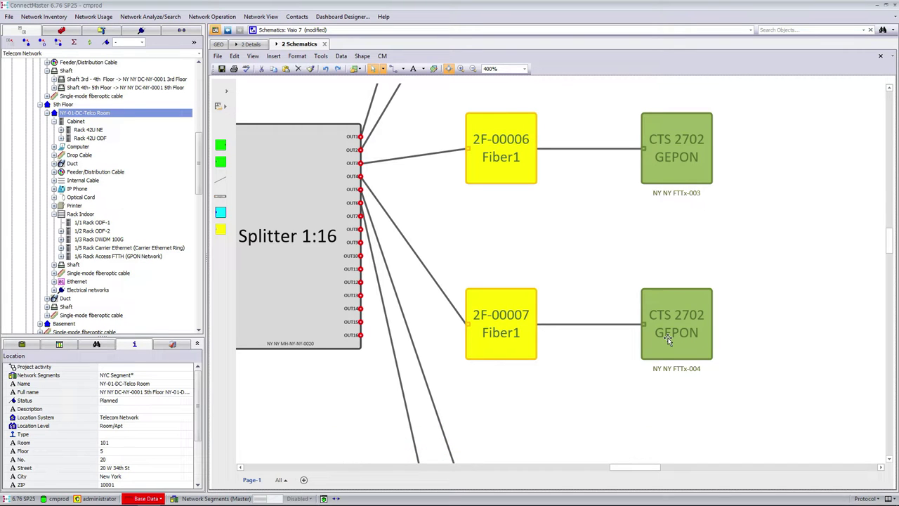
{"action": "left_click", "coordinate": [669, 340]}
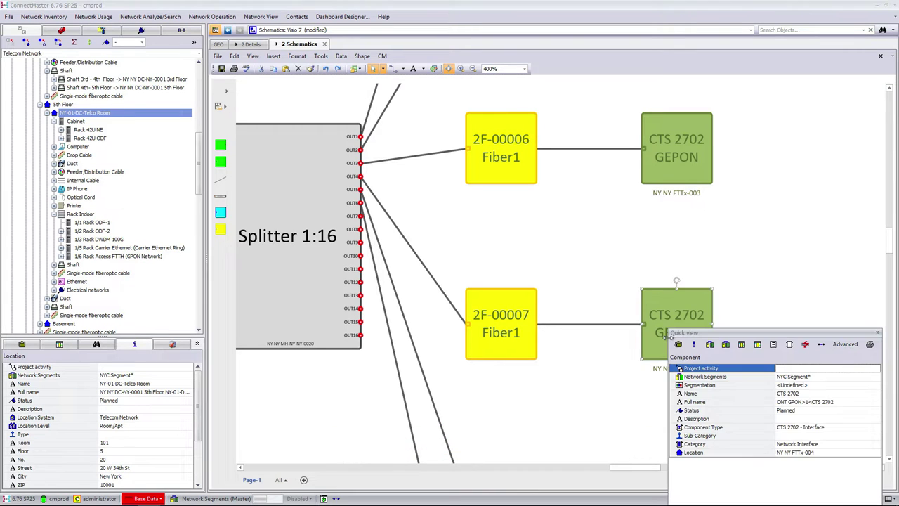
{"action": "left_click", "coordinate": [870, 344]}
Chart Lambda 4 power against length with sensitivity limits, then list the projects via Network Operation
{"action": "left_click", "coordinate": [298, 138]}
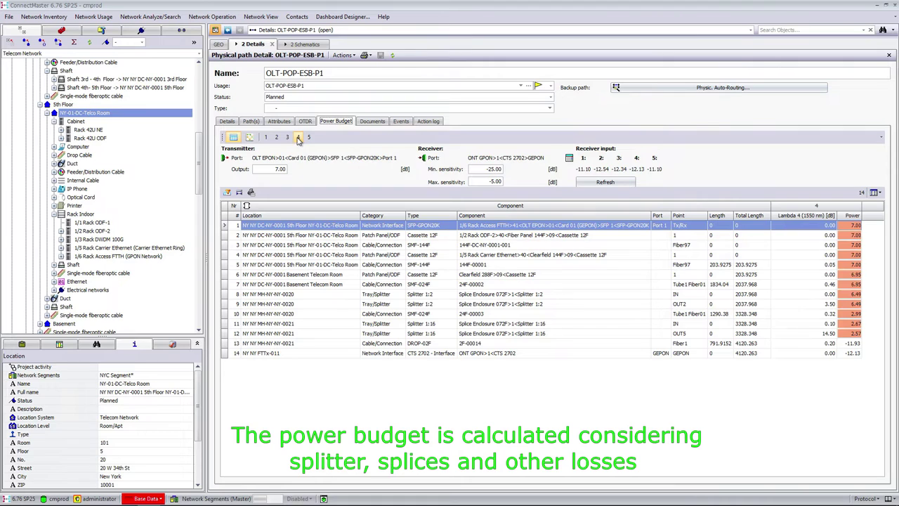
{"action": "left_click", "coordinate": [249, 137]}
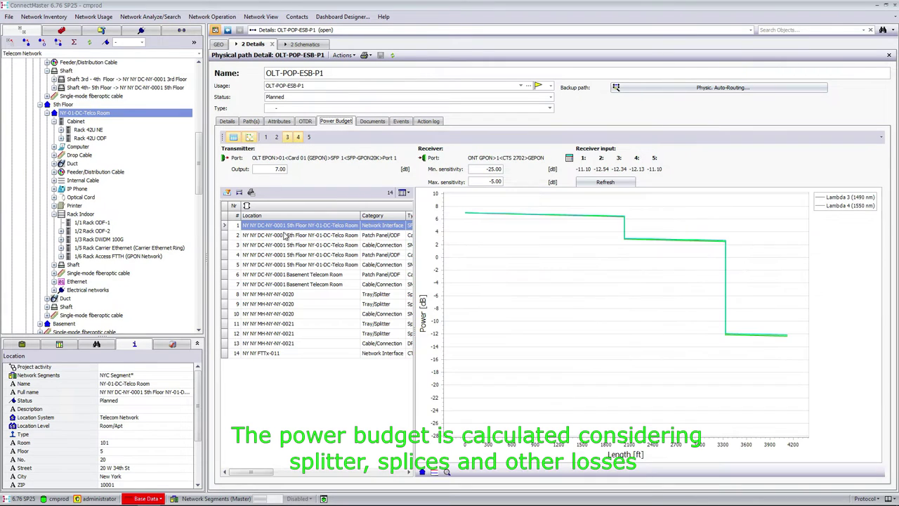
{"action": "left_click", "coordinate": [436, 472]}
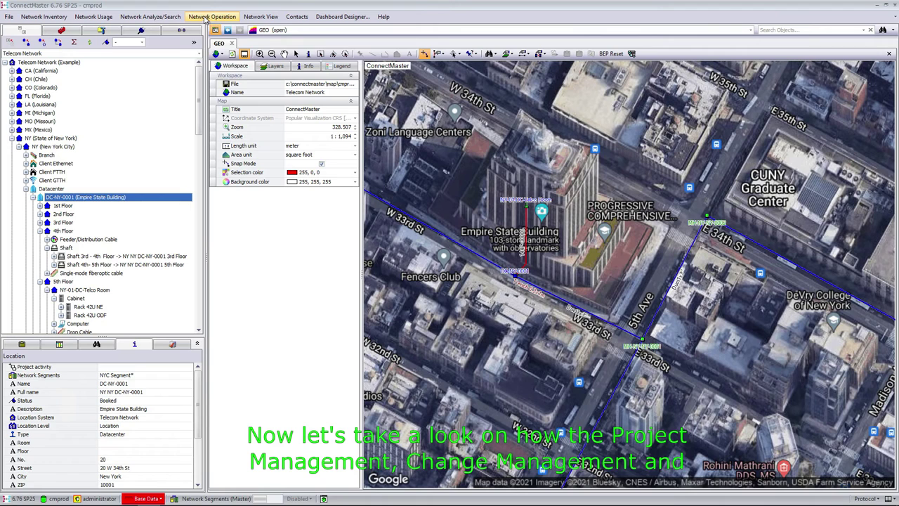
{"action": "left_click", "coordinate": [205, 17]}
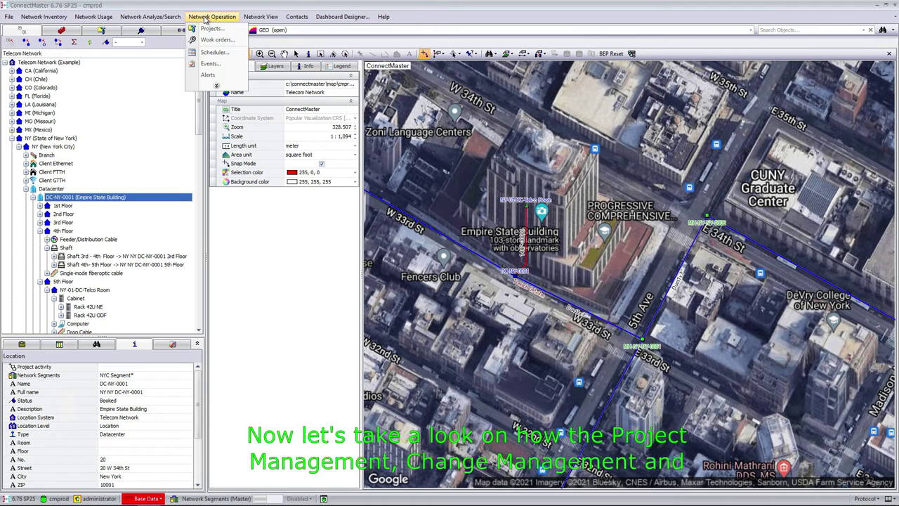
{"action": "left_click", "coordinate": [211, 29]}
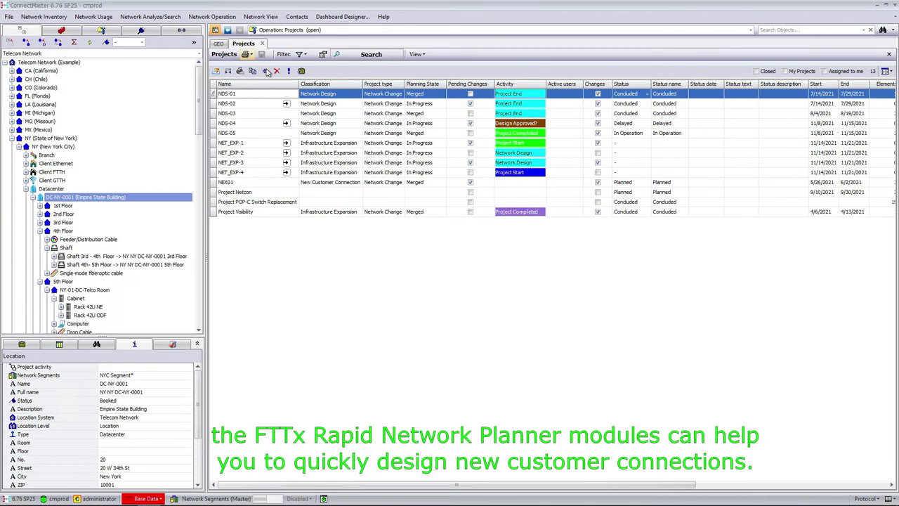
Create project NET_EXP-5 based on the Network Extension template
{"action": "left_click", "coordinate": [264, 71]}
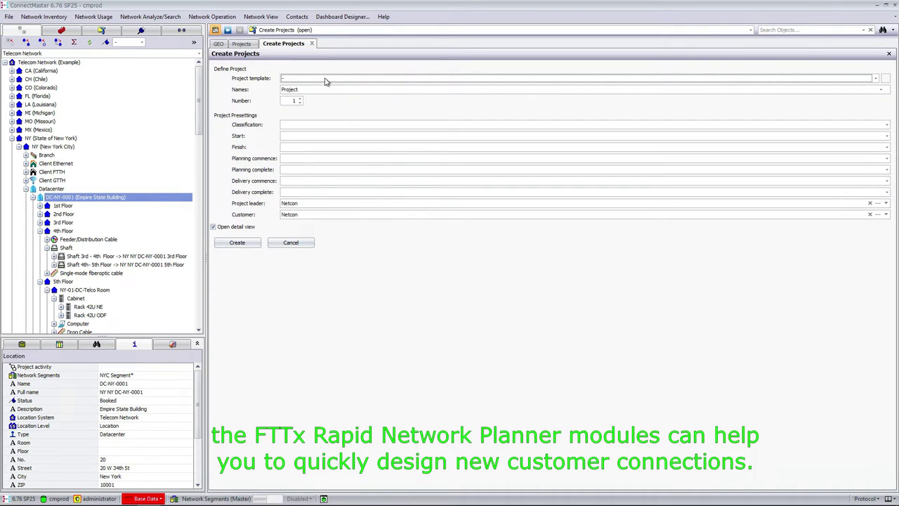
{"action": "left_click", "coordinate": [326, 81]}
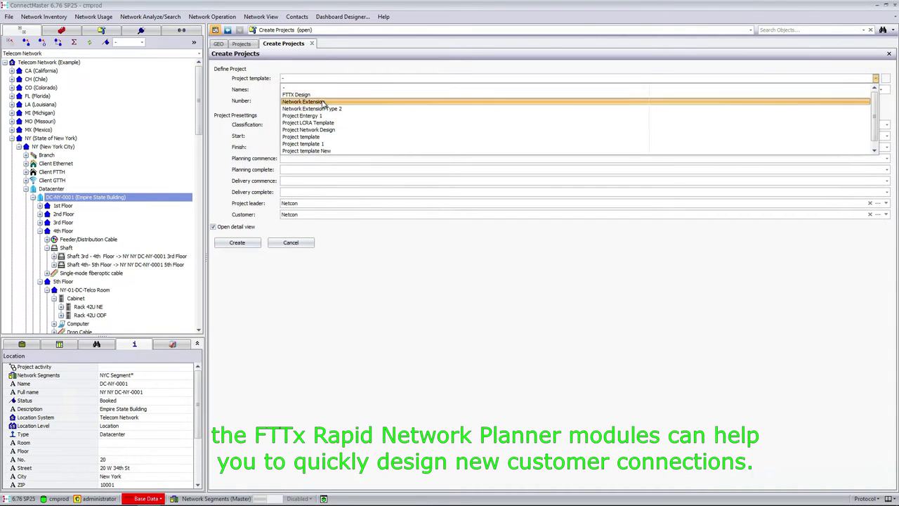
{"action": "left_click", "coordinate": [323, 102]}
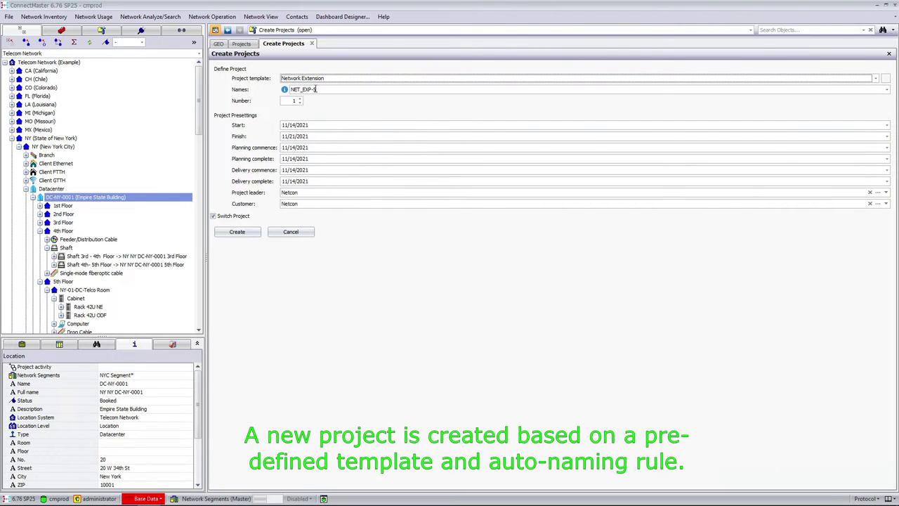
{"action": "left_click", "coordinate": [239, 232]}
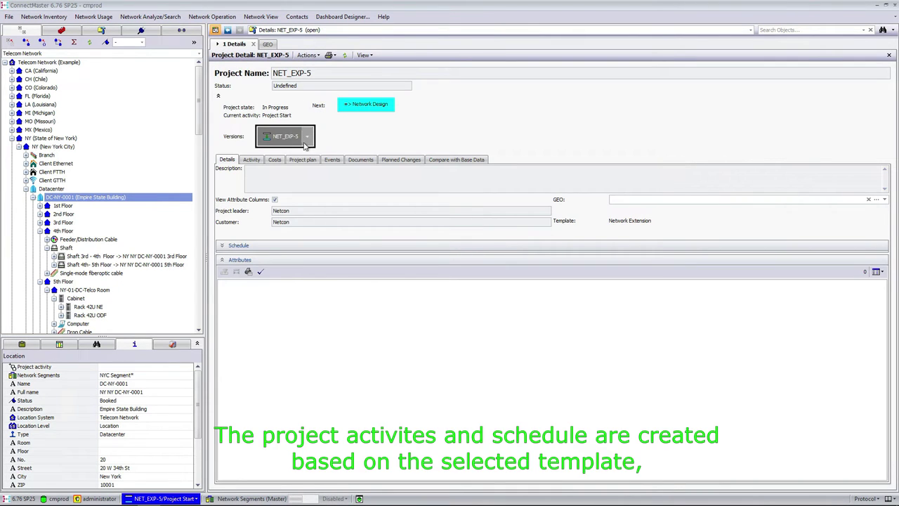
On the Activity tab, choose a responsible person for Network Design from the organization
{"action": "left_click", "coordinate": [255, 160]}
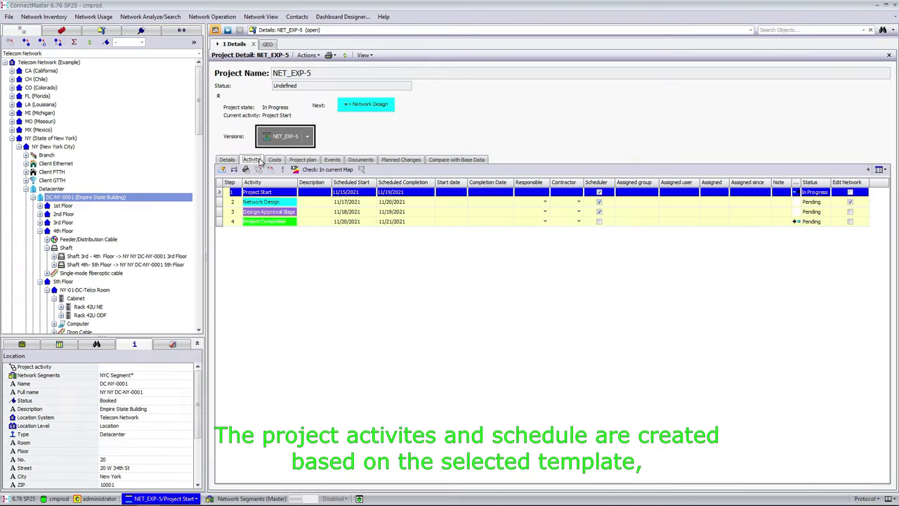
{"action": "left_click", "coordinate": [546, 202]}
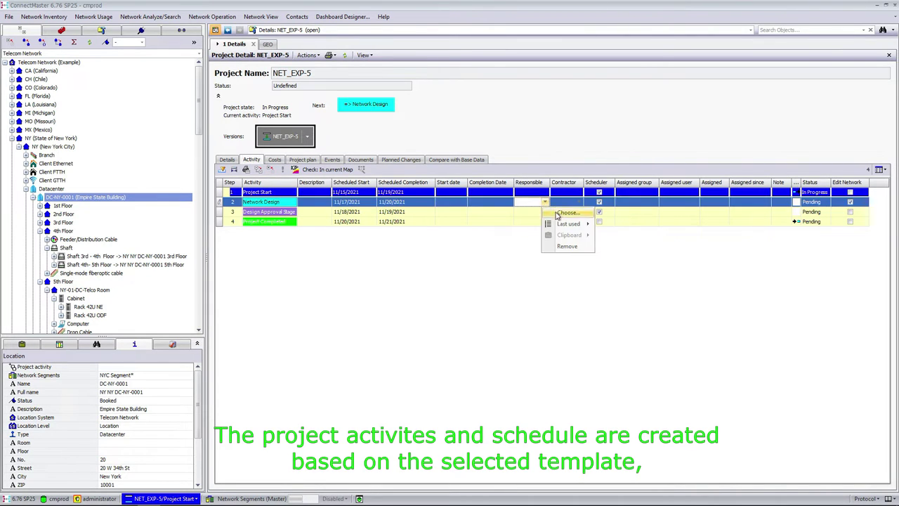
{"action": "left_click", "coordinate": [566, 212]}
{"action": "left_click", "coordinate": [260, 186]}
{"action": "left_click", "coordinate": [295, 196]}
{"action": "left_click", "coordinate": [349, 278]}
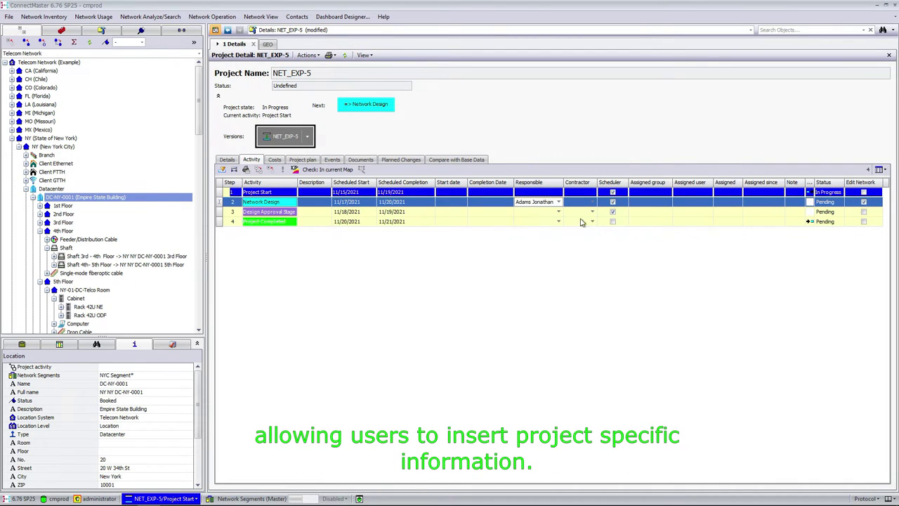
Set Netcon as Network Design contractor, commit the row, and review the Project plan
{"action": "left_click", "coordinate": [593, 201]}
{"action": "mouse_move", "coordinate": [617, 224]}
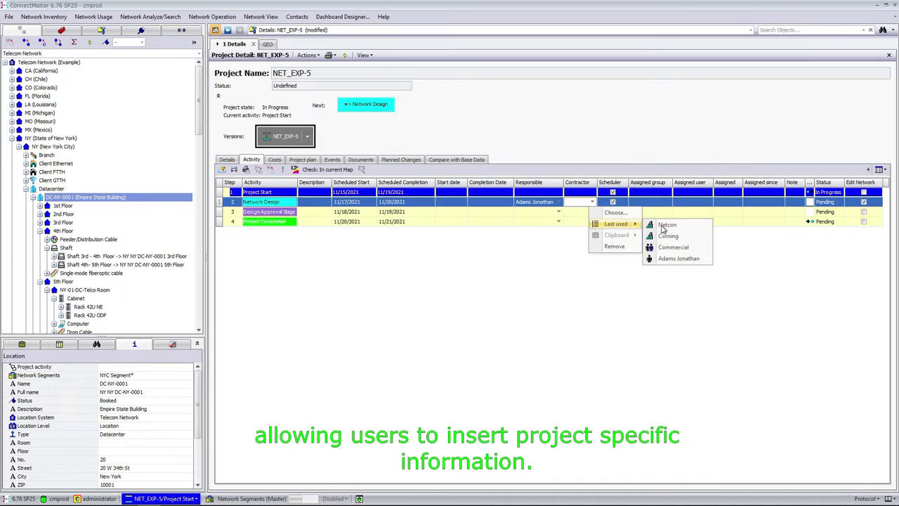
{"action": "left_click", "coordinate": [666, 225]}
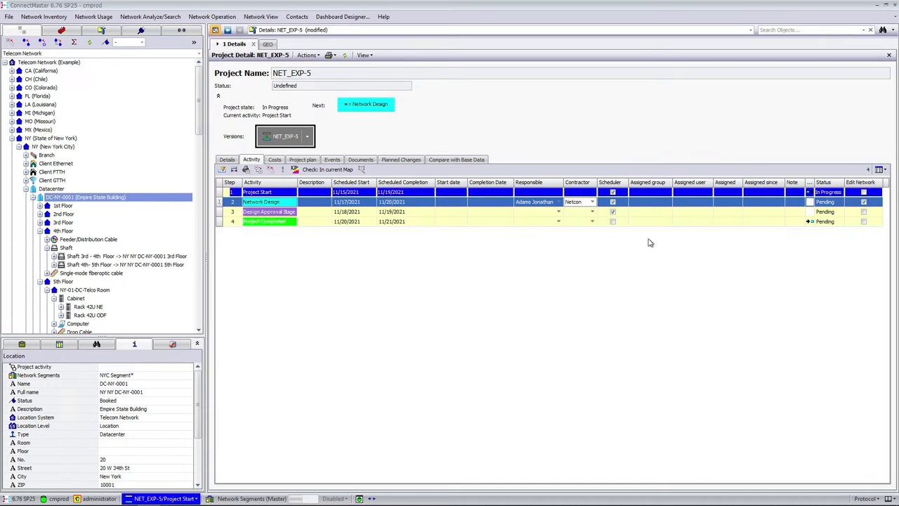
{"action": "left_click", "coordinate": [621, 255]}
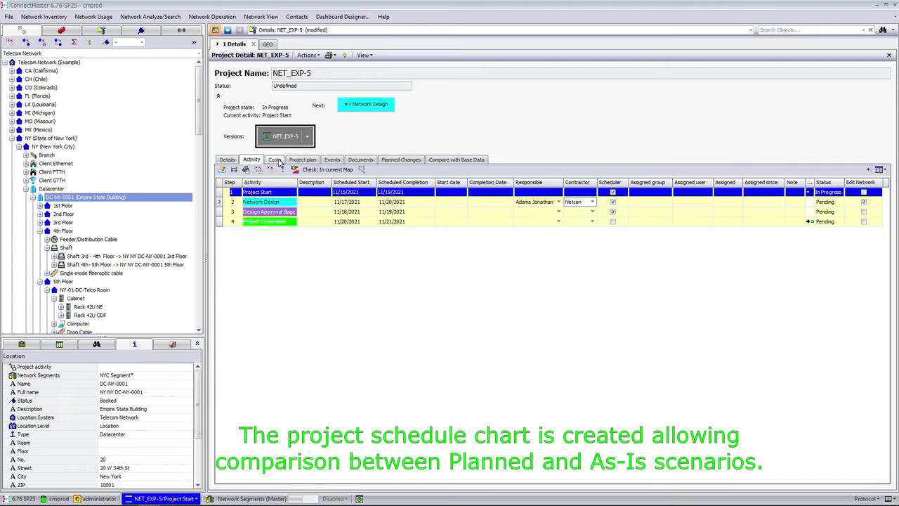
{"action": "left_click", "coordinate": [303, 159]}
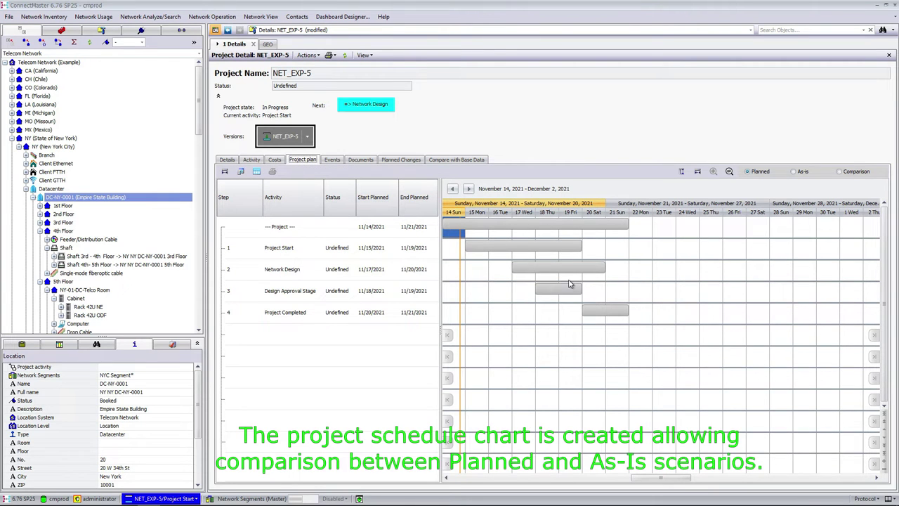
{"action": "left_click", "coordinate": [252, 160]}
Move NET_EXP-5 to Network Design with the transition note 'Please start design!'
{"action": "left_click", "coordinate": [367, 104]}
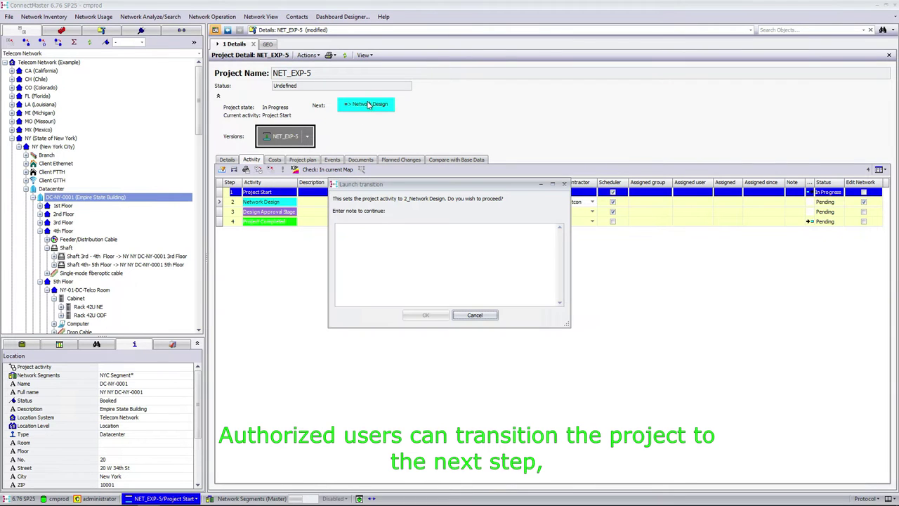
{"action": "left_click", "coordinate": [385, 238]}
{"action": "type", "text": "Ple"}
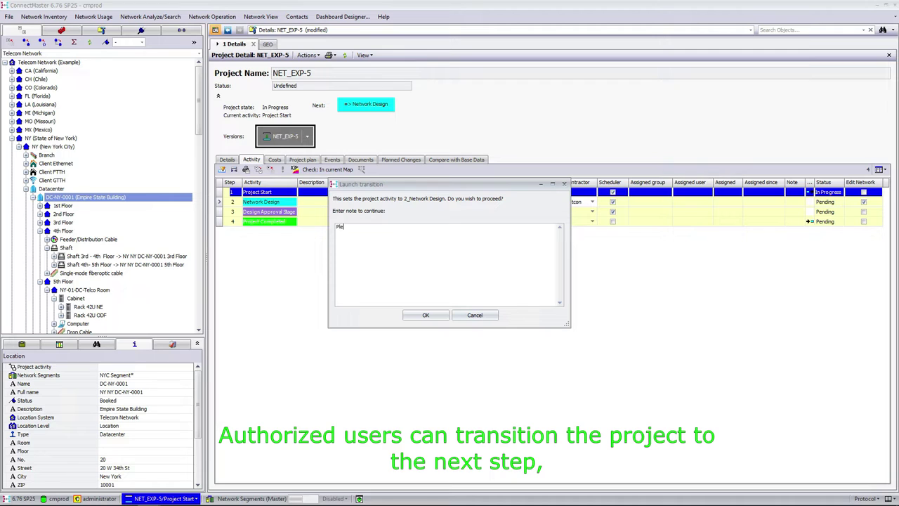
{"action": "type", "text": "ase start design!"}
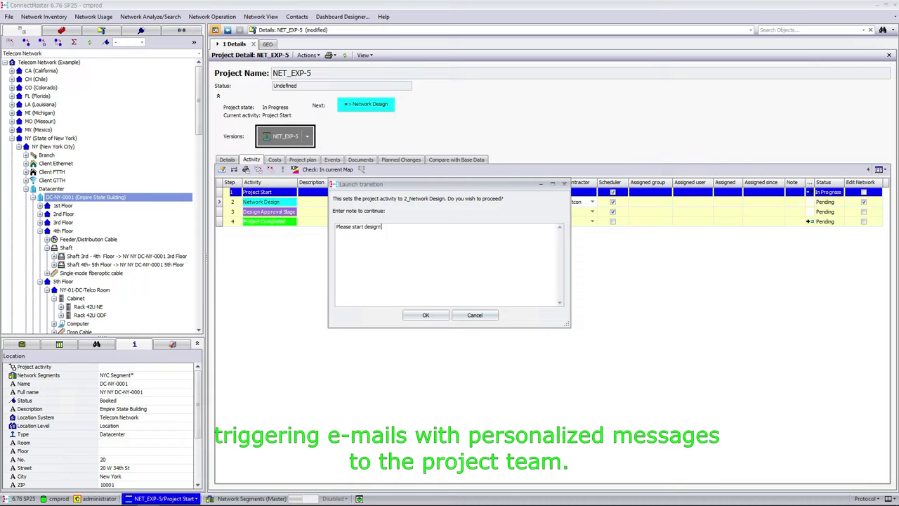
{"action": "left_click", "coordinate": [427, 319]}
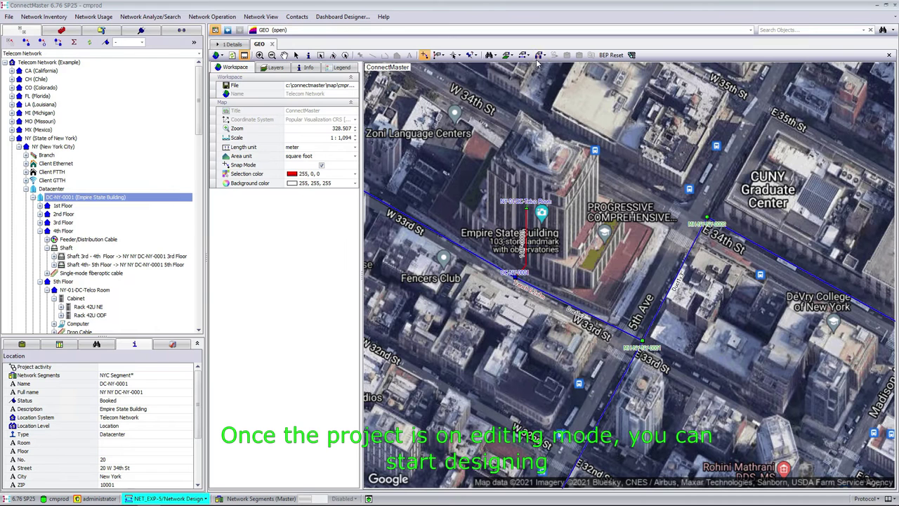
{"action": "left_click", "coordinate": [540, 55]}
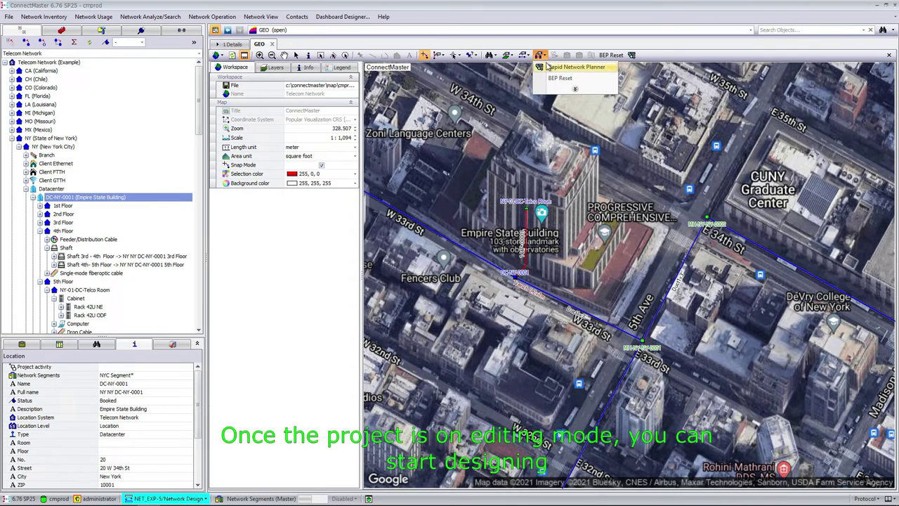
Open the Rapid Network Planner and add trenches T-NY-100, T-NY-099 and T-NY-090 from the map
{"action": "left_click", "coordinate": [548, 66]}
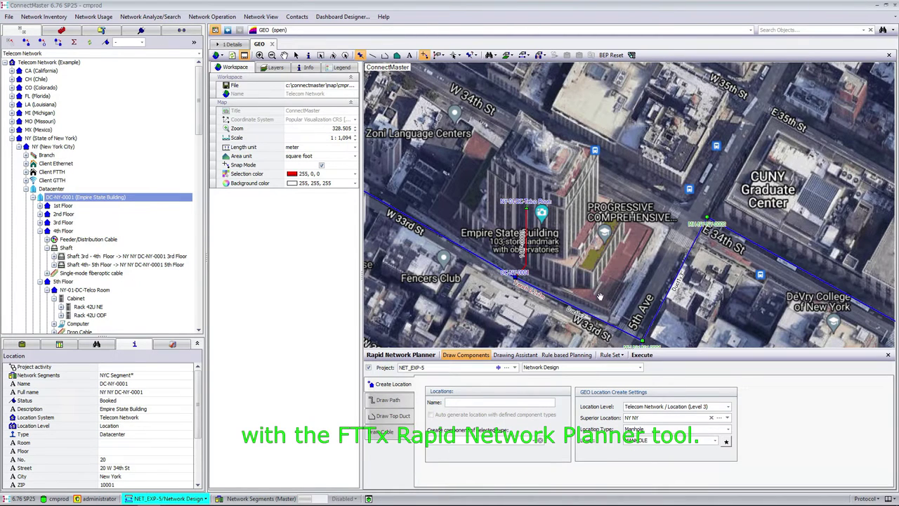
{"action": "scroll", "coordinate": [629, 205], "scroll_direction": "down", "scroll_amount": 2}
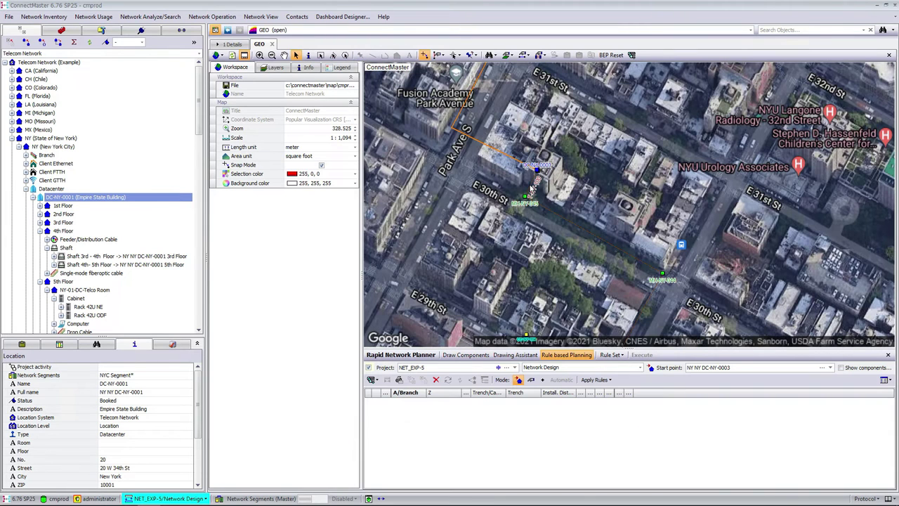
{"action": "scroll", "coordinate": [596, 222], "scroll_direction": "up", "scroll_amount": 1}
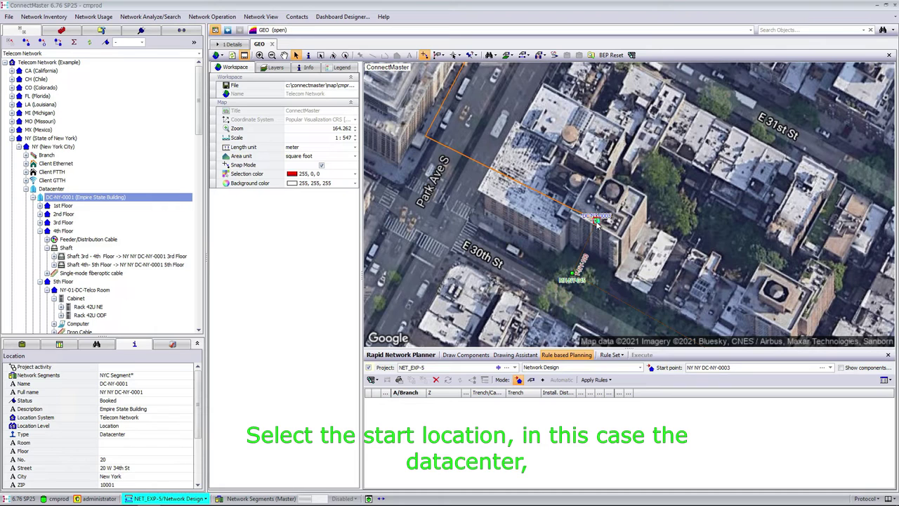
{"action": "left_click", "coordinate": [543, 380]}
{"action": "left_click", "coordinate": [583, 256]}
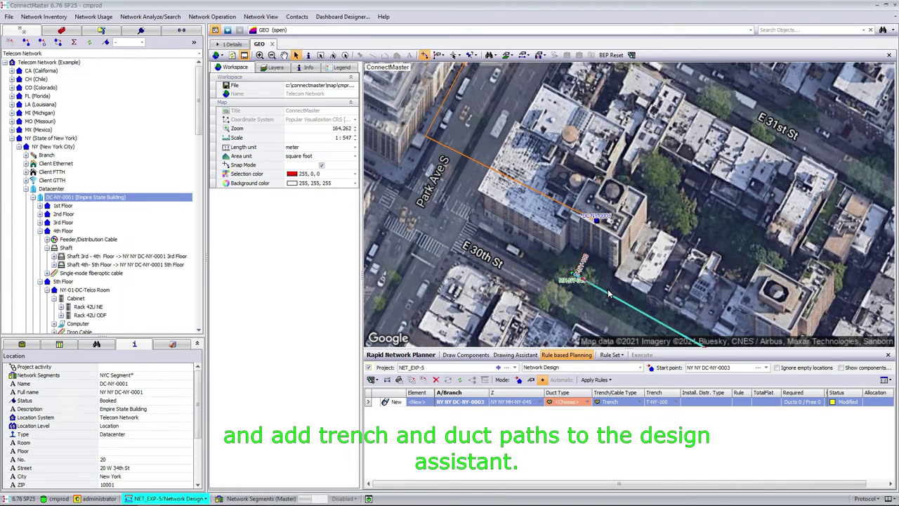
{"action": "left_click", "coordinate": [609, 294]}
{"action": "left_click", "coordinate": [684, 263]}
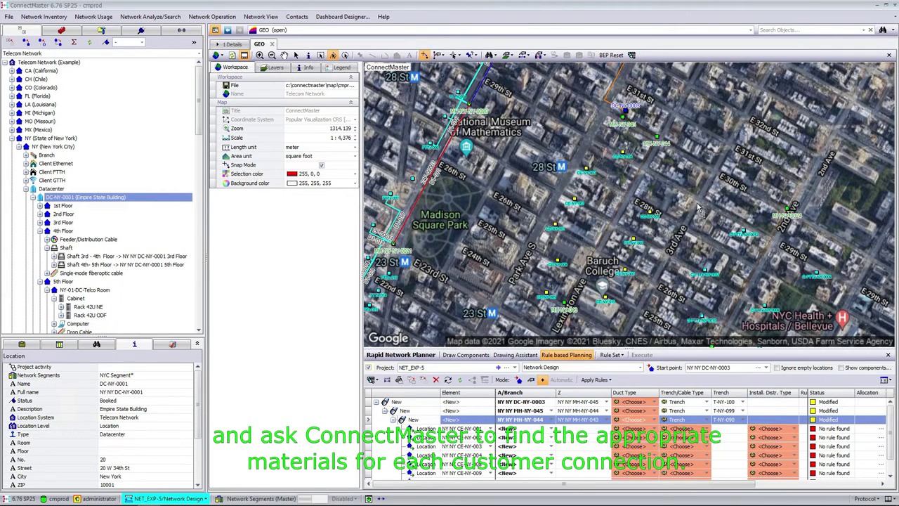
Find all duct, drop cable and fiber panel types for every connection, then execute the design
{"action": "left_click", "coordinate": [597, 380]}
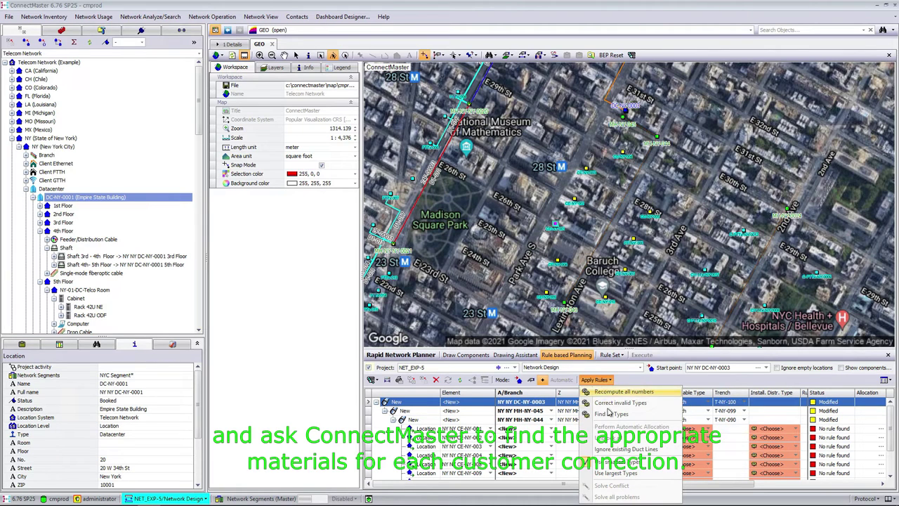
{"action": "left_click", "coordinate": [609, 415]}
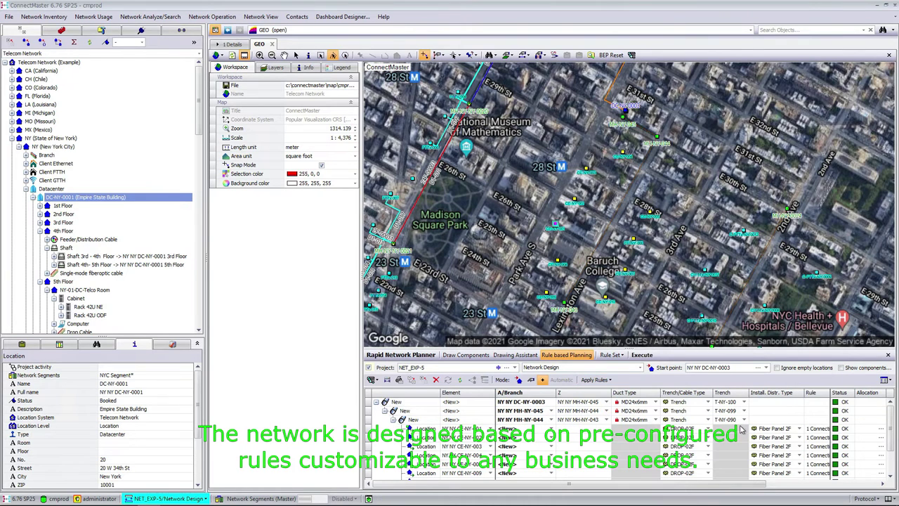
{"action": "left_click_drag", "start_coordinate": [630, 349], "coordinate": [629, 324]}
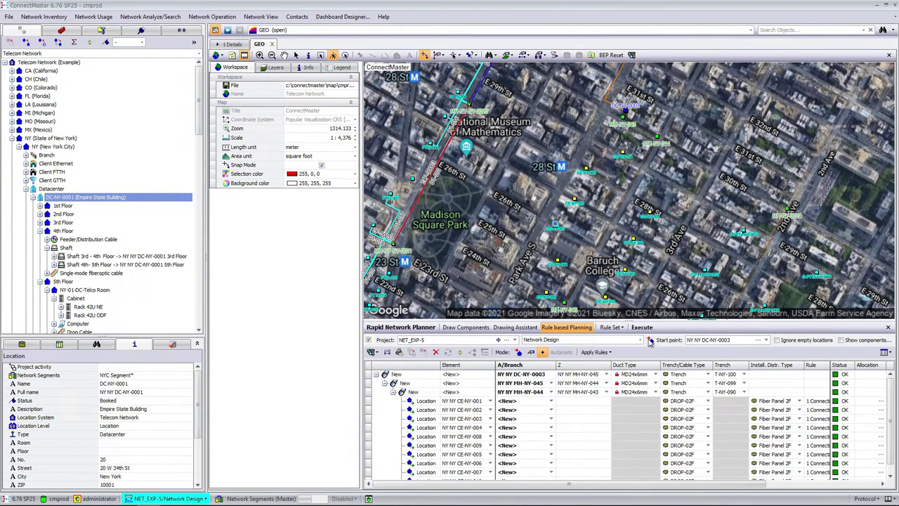
{"action": "left_click", "coordinate": [644, 328]}
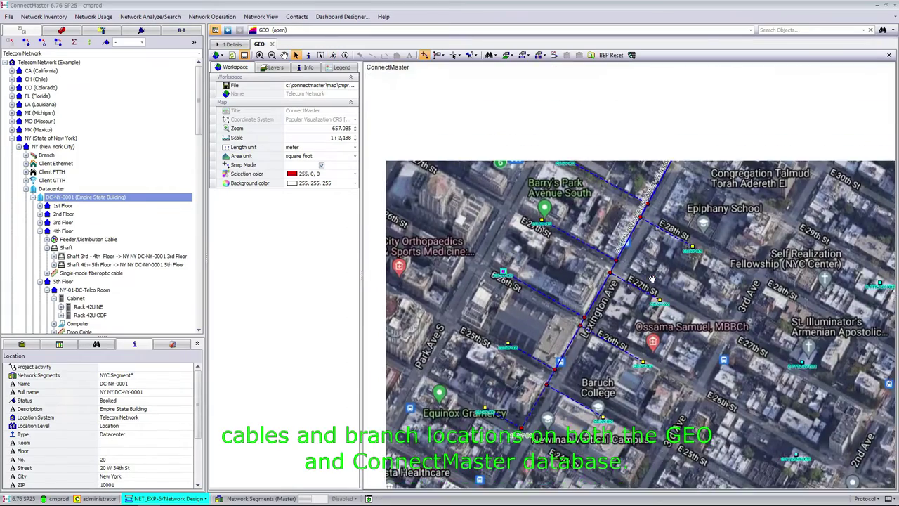
Locate customer CE-NY-002 from the map in the network Explorer tree
{"action": "scroll", "coordinate": [593, 318], "scroll_direction": "up", "scroll_amount": 1}
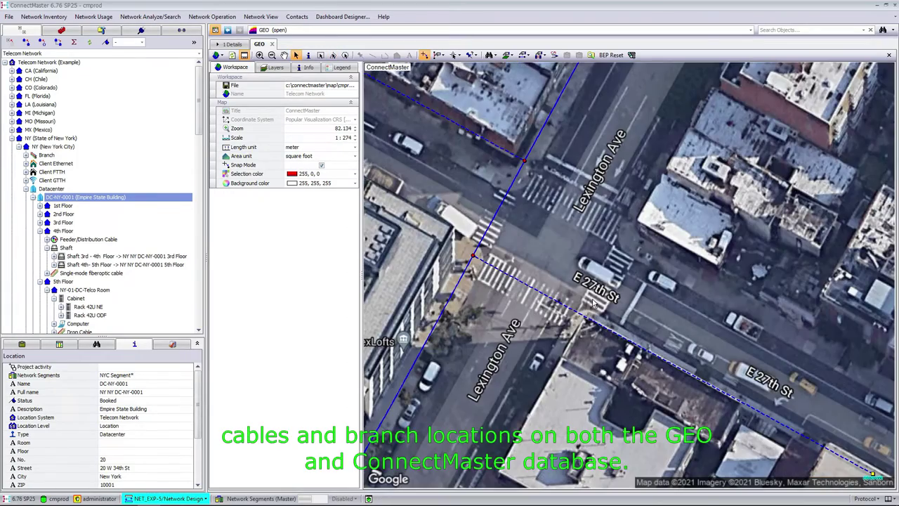
{"action": "scroll", "coordinate": [598, 279], "scroll_direction": "down", "scroll_amount": 3}
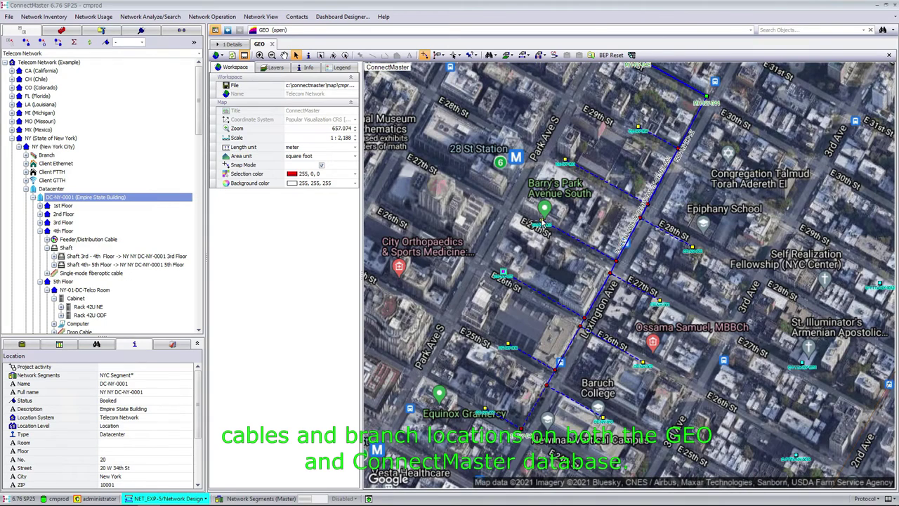
{"action": "right_click", "coordinate": [543, 223]}
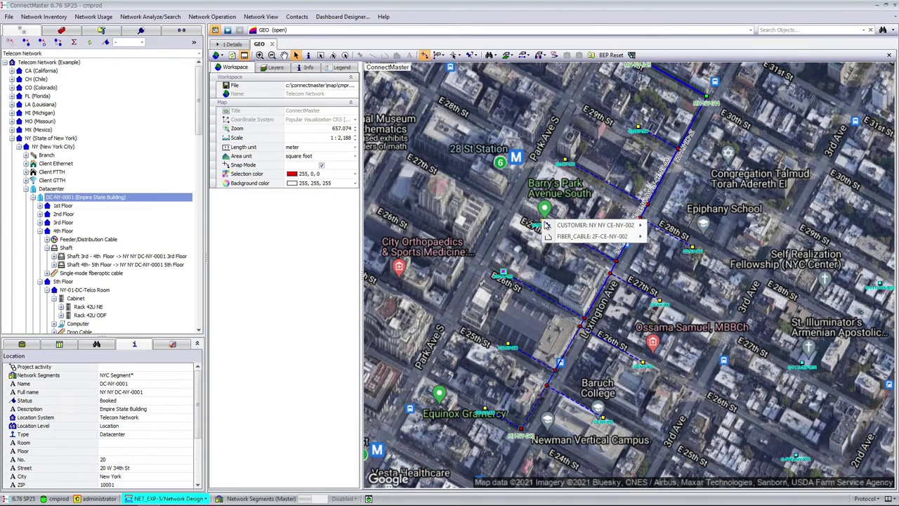
{"action": "mouse_move", "coordinate": [548, 225]}
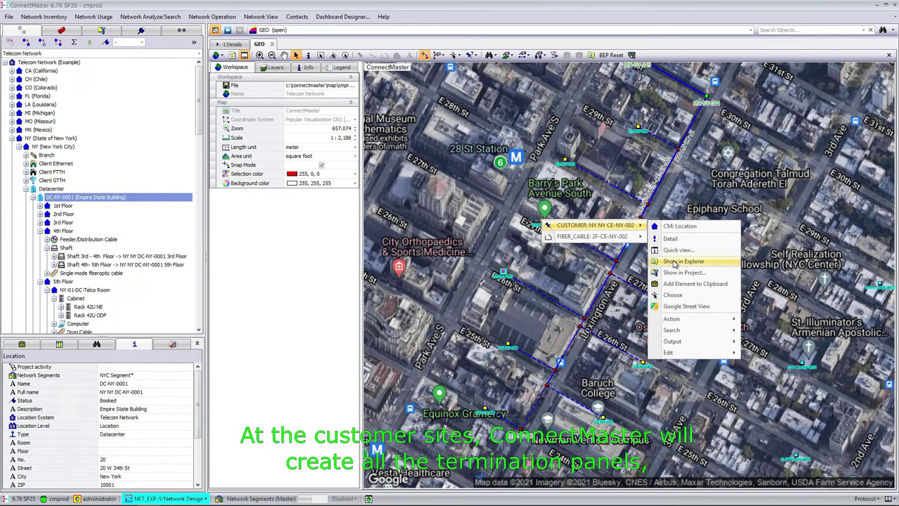
{"action": "left_click", "coordinate": [678, 261]}
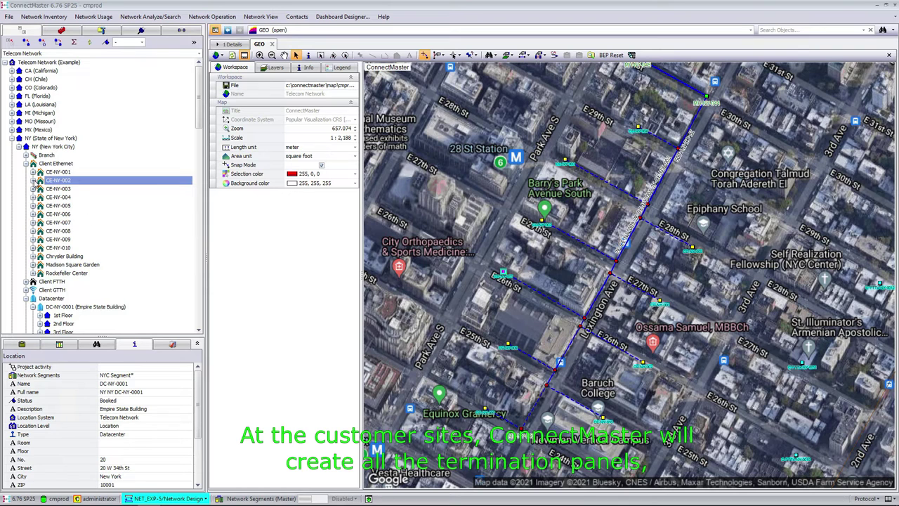
Open the connection sheet for drop cable 2F-CE-NY-002, then go back to the 1 Details tab
{"action": "left_click", "coordinate": [33, 180]}
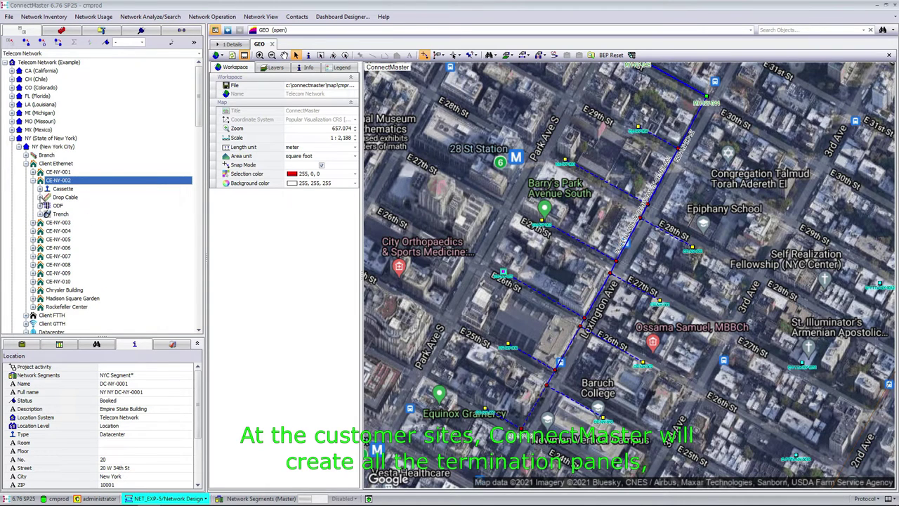
{"action": "left_click", "coordinate": [40, 198]}
{"action": "right_click", "coordinate": [73, 206]}
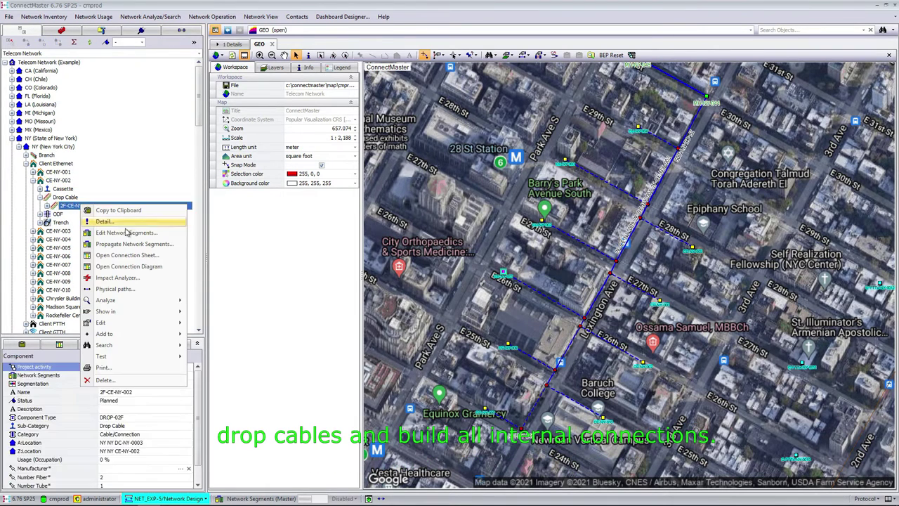
{"action": "left_click", "coordinate": [151, 257]}
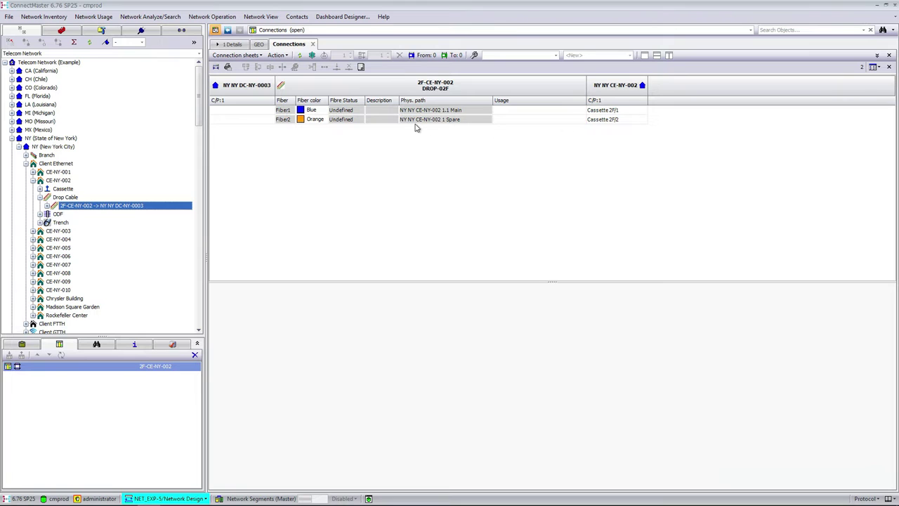
{"action": "left_click", "coordinate": [233, 44]}
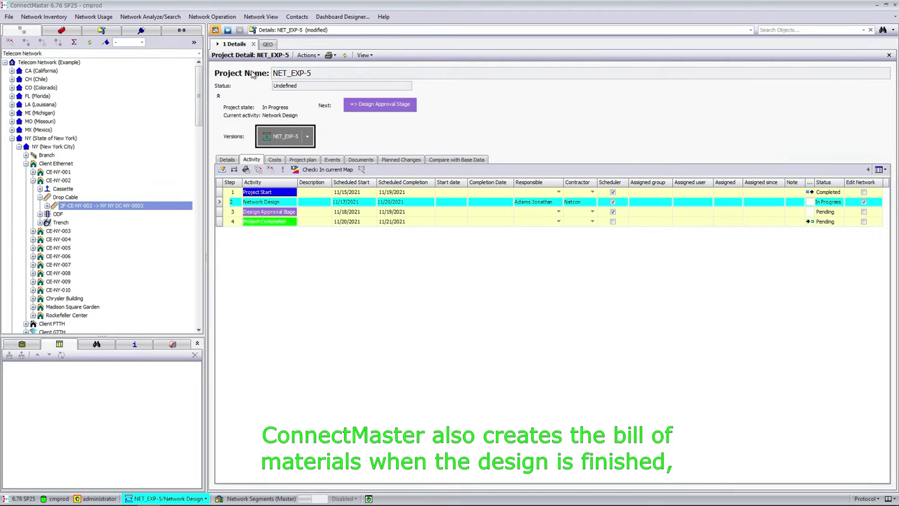
Check the 55,455.22 USD cost total, then scroll the Bill of Material Detail item list
{"action": "left_click", "coordinate": [274, 159]}
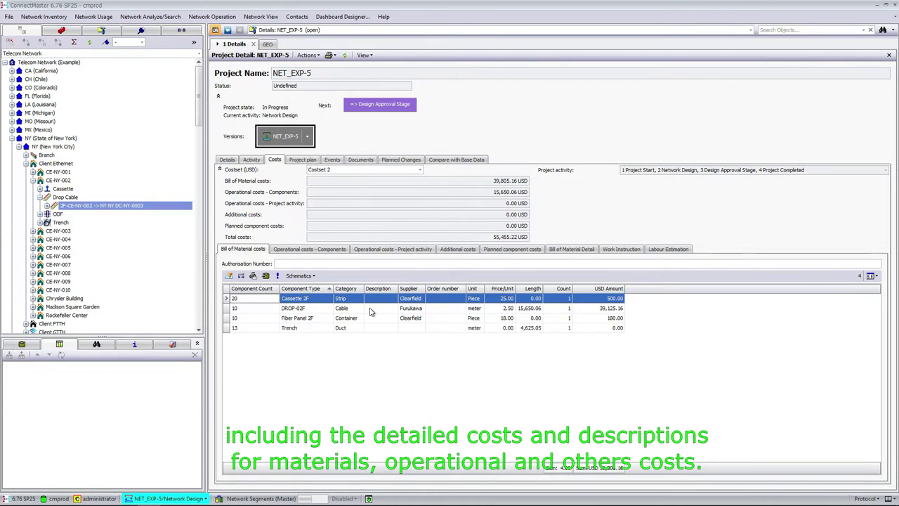
{"action": "left_click", "coordinate": [570, 249]}
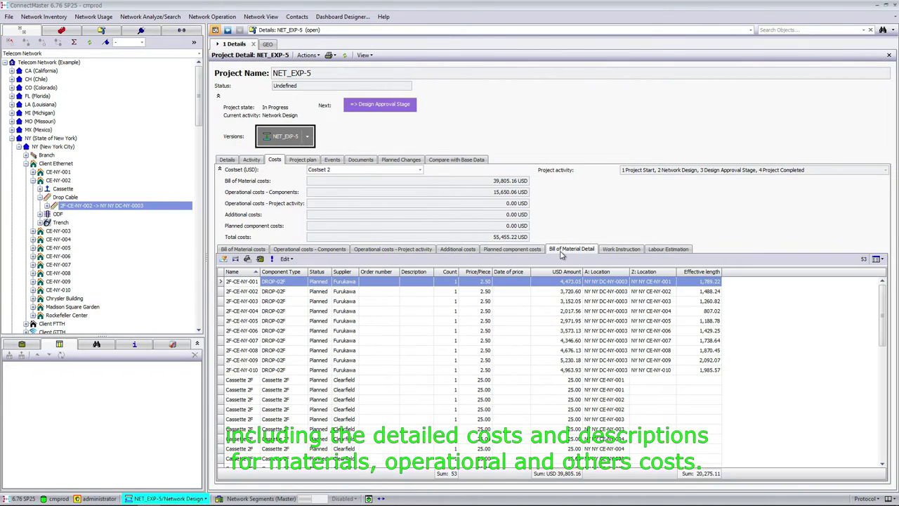
{"action": "left_click_drag", "start_coordinate": [886, 304], "coordinate": [888, 332]}
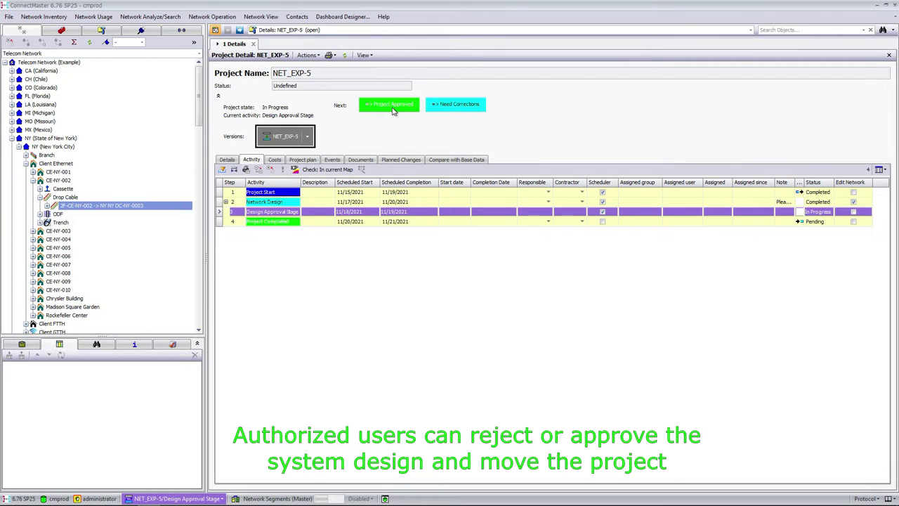
Approve NET_EXP-5 with note 'Project approved, please merge!', close it, and run the Base Data merge
{"action": "left_click", "coordinate": [393, 111]}
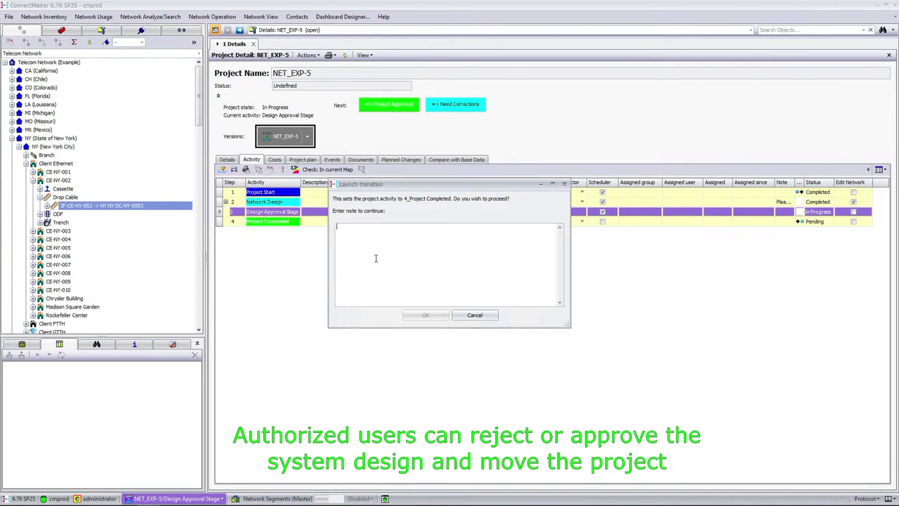
{"action": "type", "text": "P"}
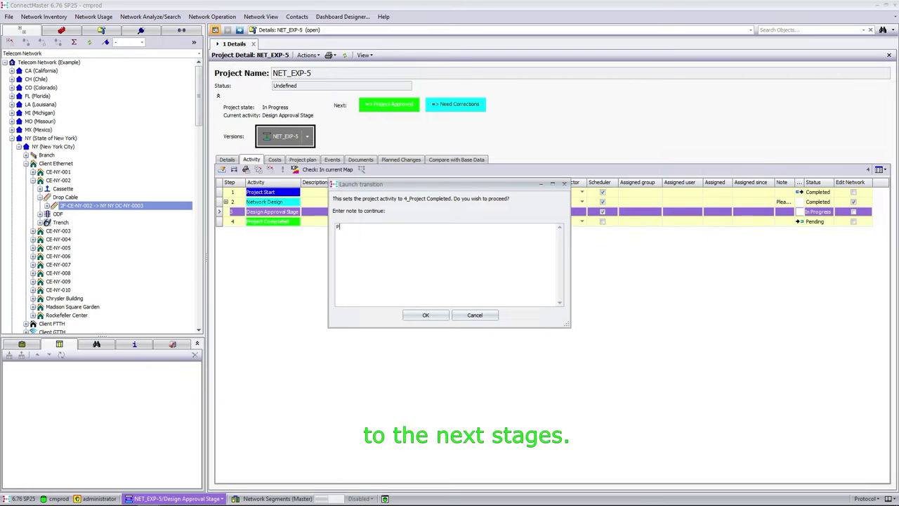
{"action": "type", "text": "roject approved, please merge!"}
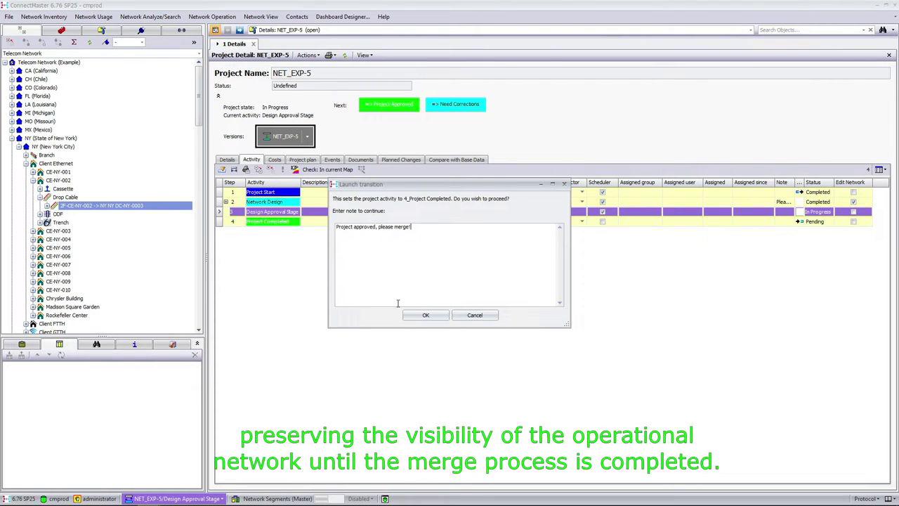
{"action": "left_click", "coordinate": [416, 316]}
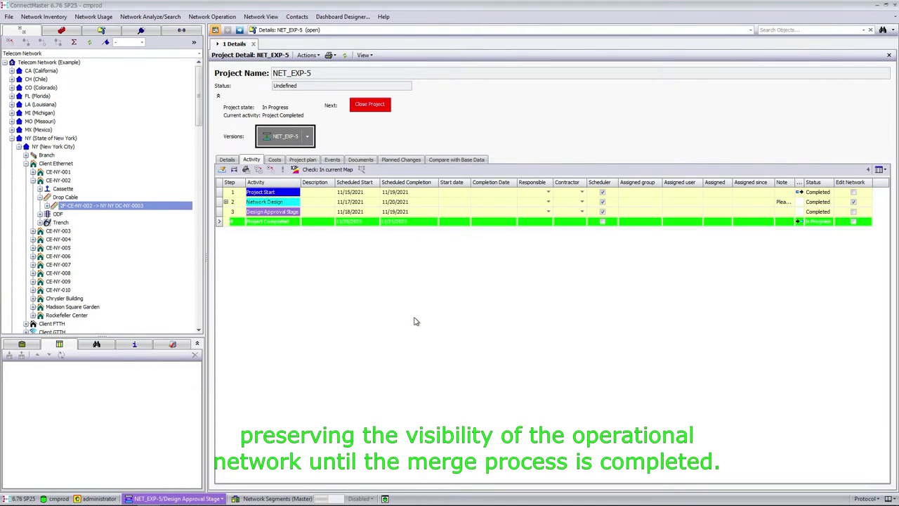
{"action": "left_click", "coordinate": [370, 105]}
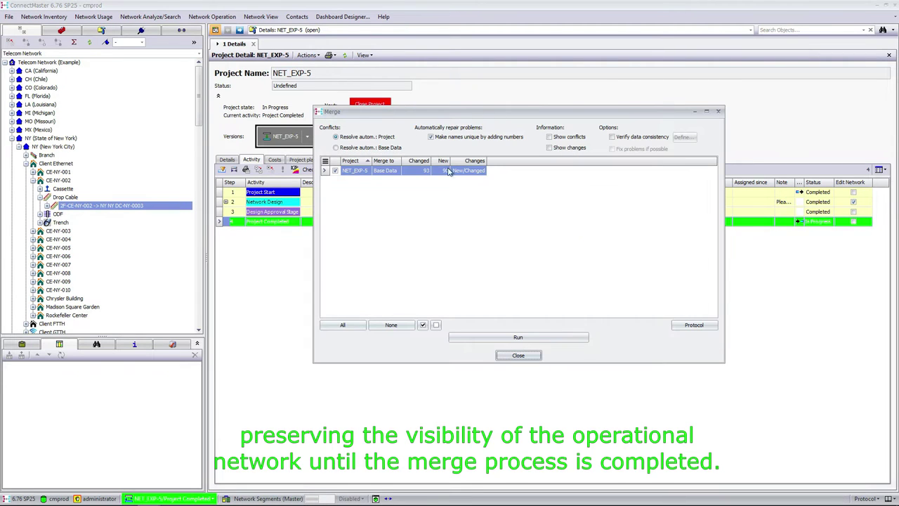
{"action": "left_click", "coordinate": [519, 337]}
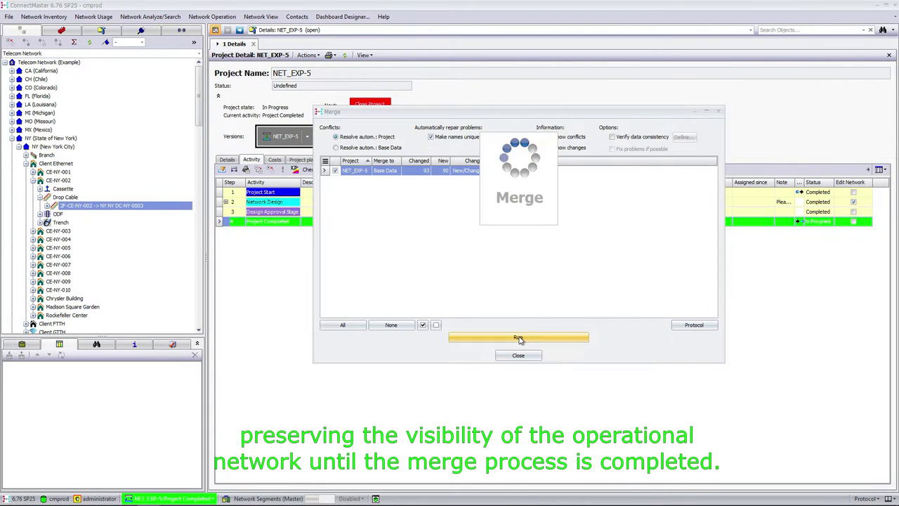
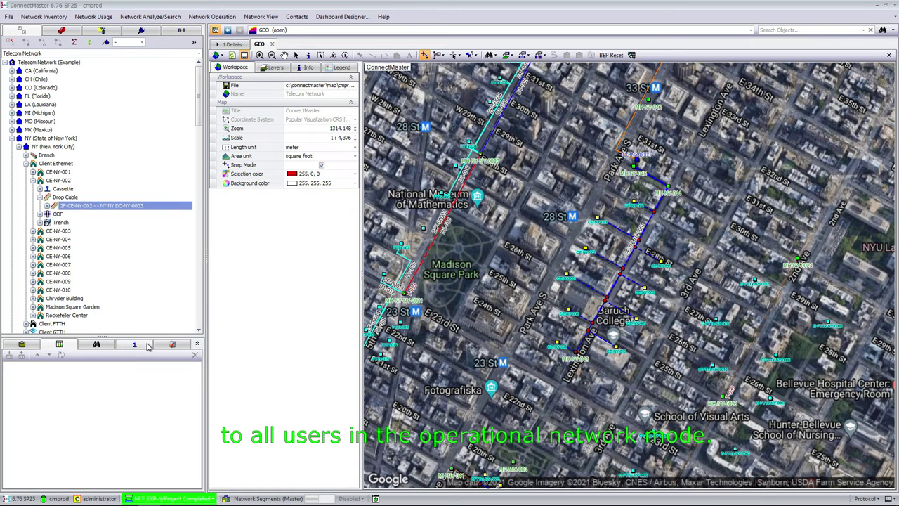
Show drop cable 2F-CE-NY-002's properties and zoom the GEO map in around Lexington Ave
{"action": "left_click", "coordinate": [145, 345]}
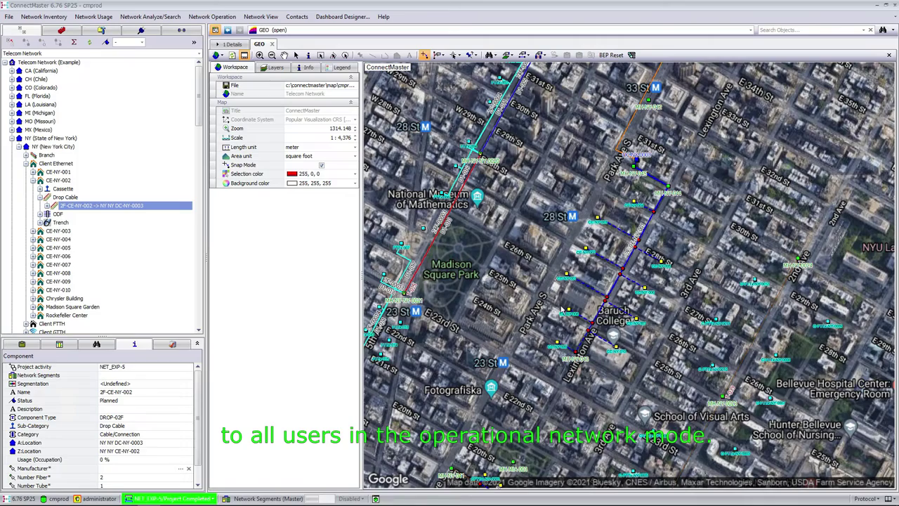
{"action": "scroll", "coordinate": [637, 307], "scroll_direction": "up", "scroll_amount": 1}
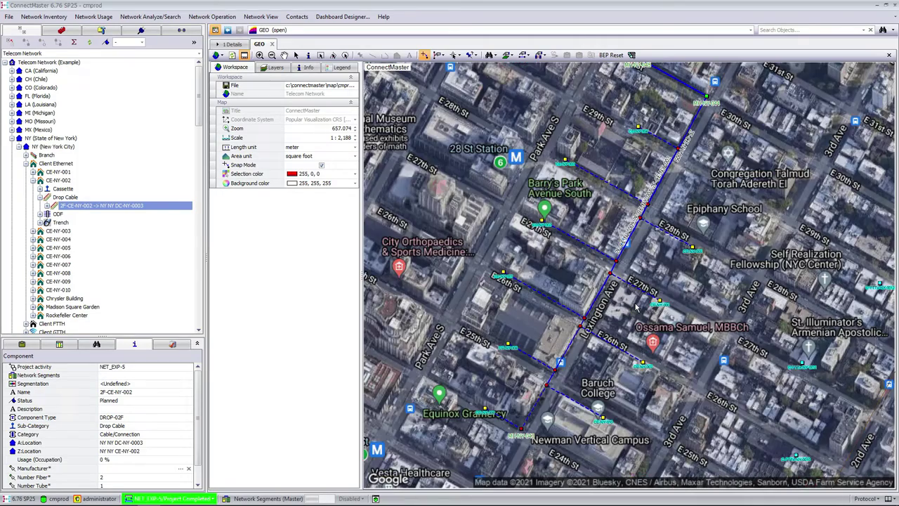
{"action": "scroll", "coordinate": [638, 307], "scroll_direction": "up", "scroll_amount": 1}
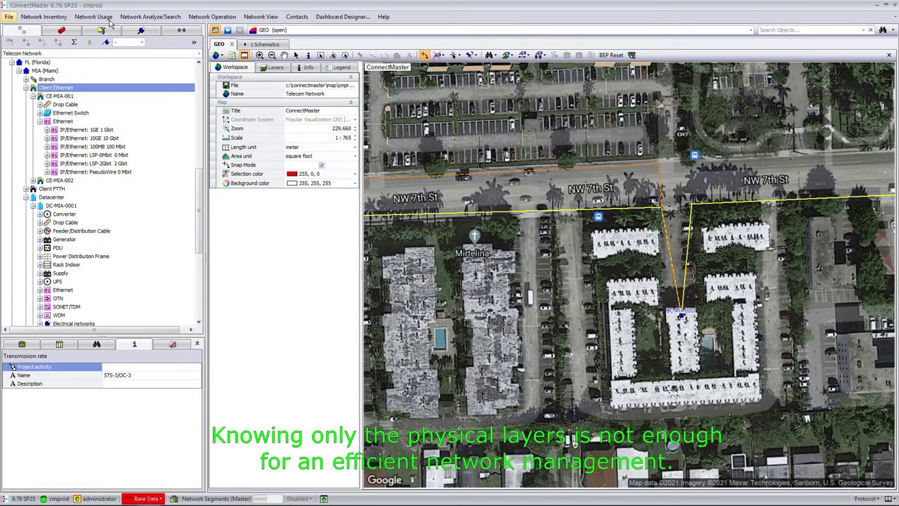
{"action": "left_click", "coordinate": [94, 17]}
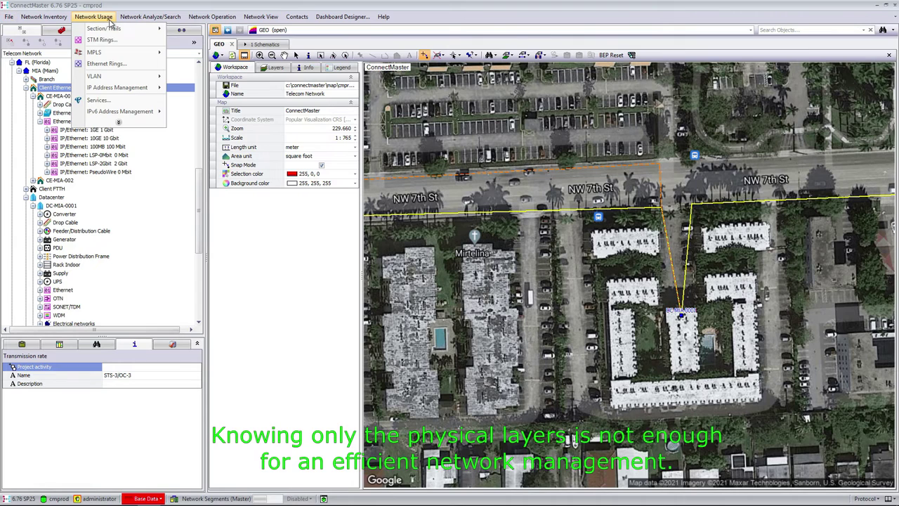
Browse the Section/Trails, MPLS, VPN-Services, VLAN and IP/IPv6 Address Management usage submenus, then dismiss them
{"action": "mouse_move", "coordinate": [119, 125]}
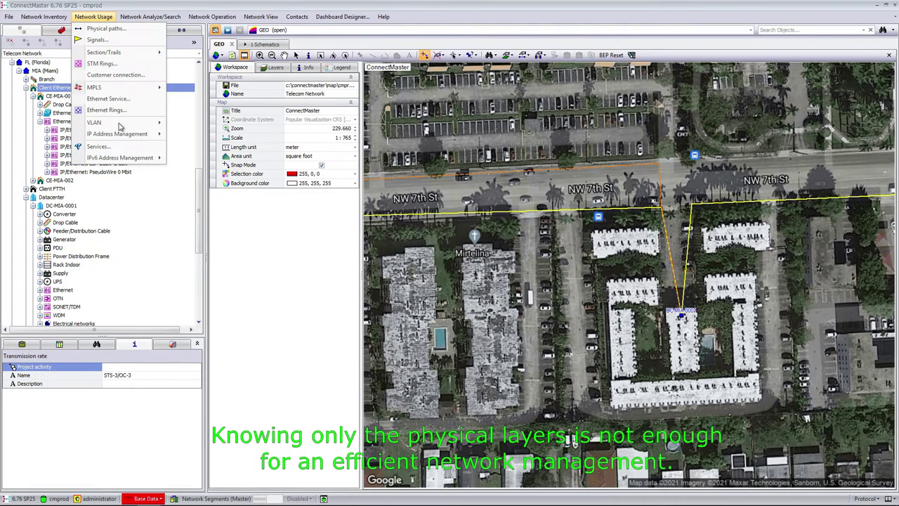
{"action": "mouse_move", "coordinate": [144, 57]}
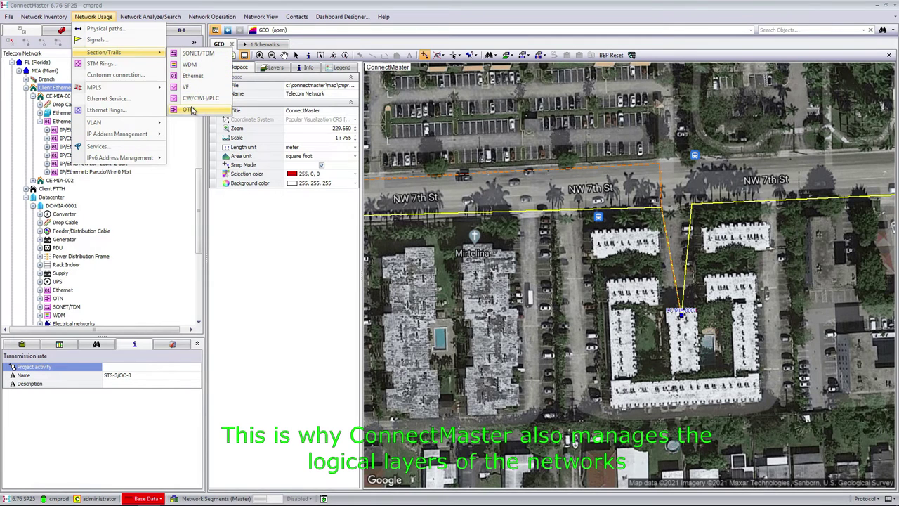
{"action": "mouse_move", "coordinate": [157, 91]}
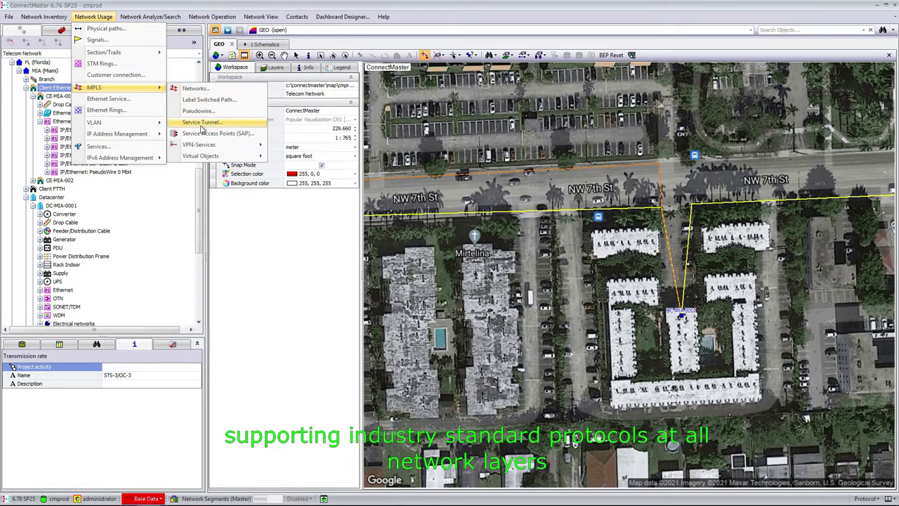
{"action": "mouse_move", "coordinate": [203, 146]}
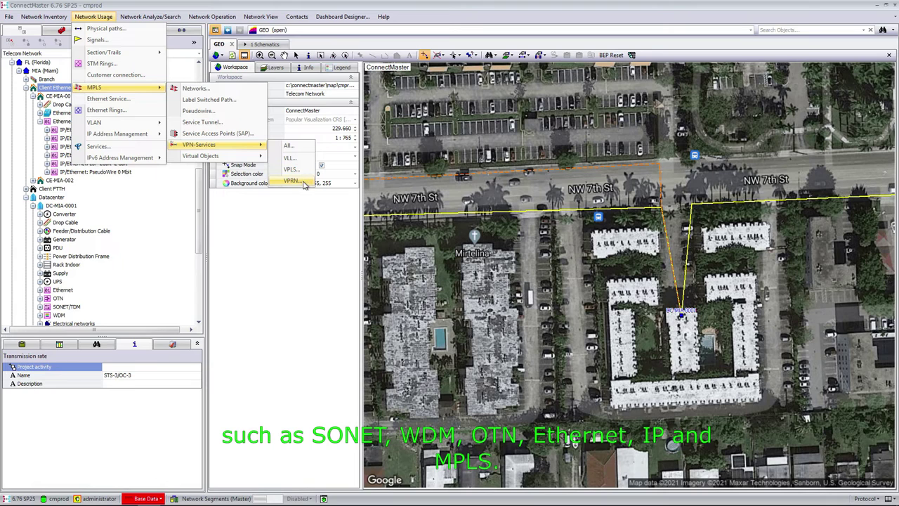
{"action": "mouse_move", "coordinate": [167, 126]}
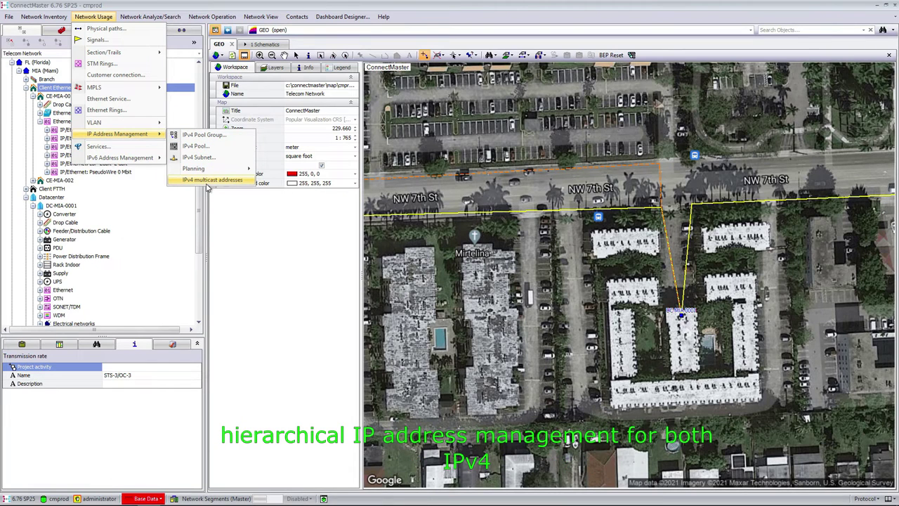
{"action": "mouse_move", "coordinate": [159, 159]}
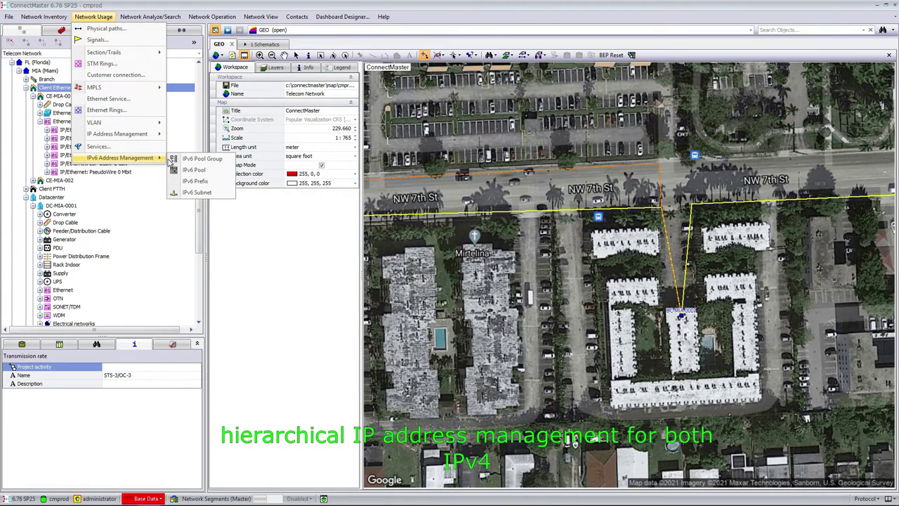
{"action": "left_click", "coordinate": [199, 223]}
{"action": "scroll", "coordinate": [199, 222], "scroll_direction": "down", "scroll_amount": 2}
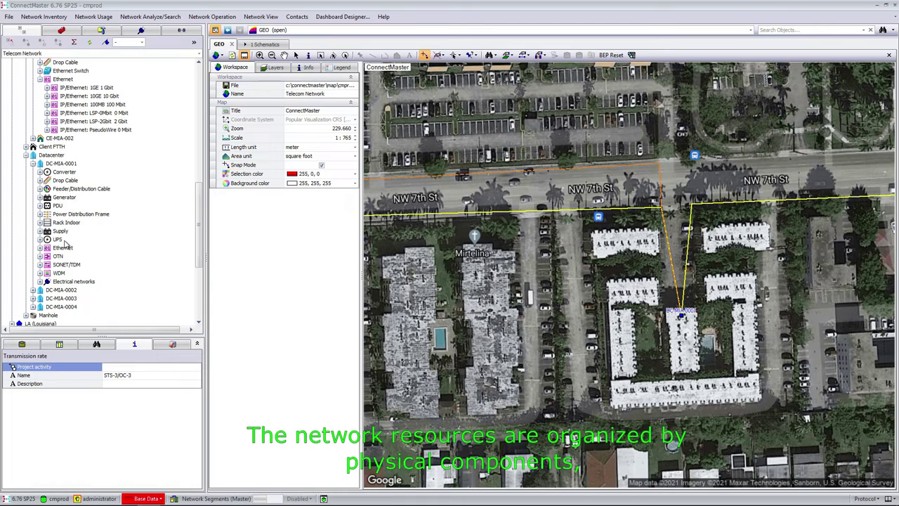
Map the cables carrying DWDM-8X100G-DC0001-DC0002, then expand the SONET/TDM STS-3/OC-3 circuits
{"action": "left_click", "coordinate": [40, 272]}
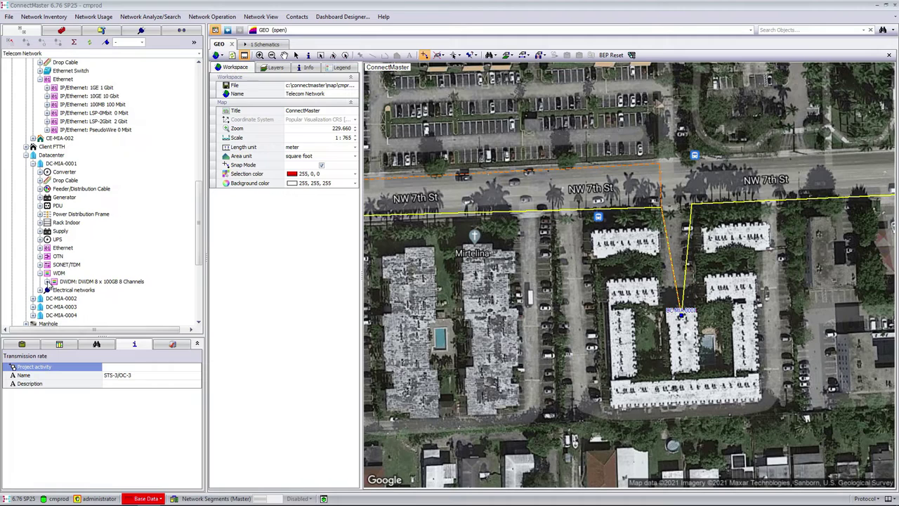
{"action": "left_click", "coordinate": [47, 282]}
{"action": "scroll", "coordinate": [112, 253], "scroll_direction": "down", "scroll_amount": 1}
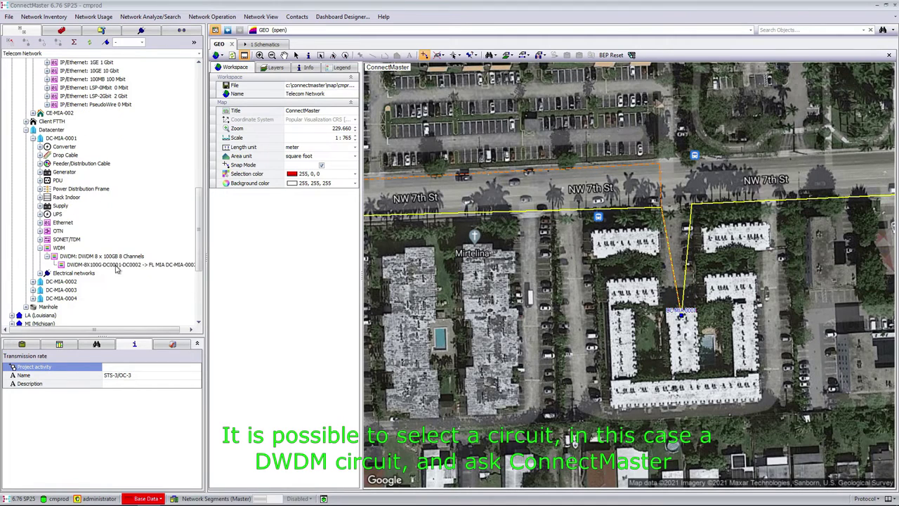
{"action": "right_click", "coordinate": [117, 267]}
{"action": "mouse_move", "coordinate": [169, 339]}
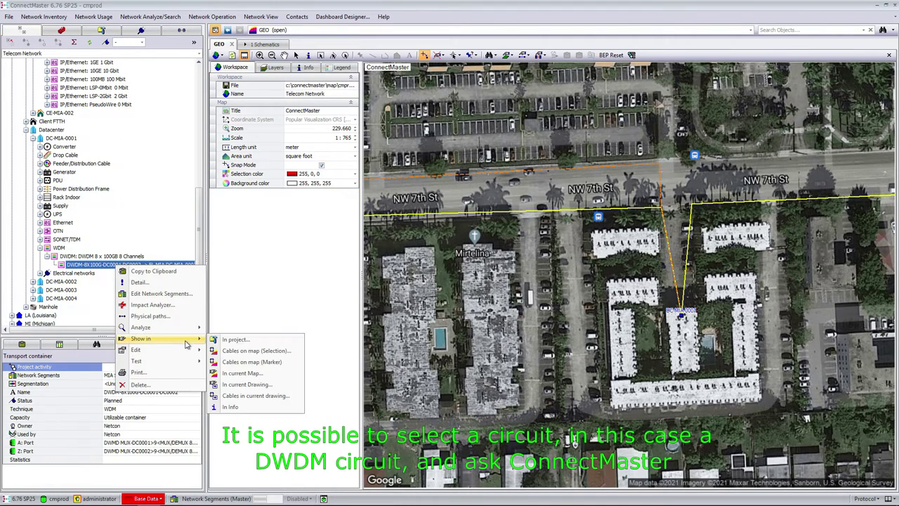
{"action": "left_click", "coordinate": [236, 351]}
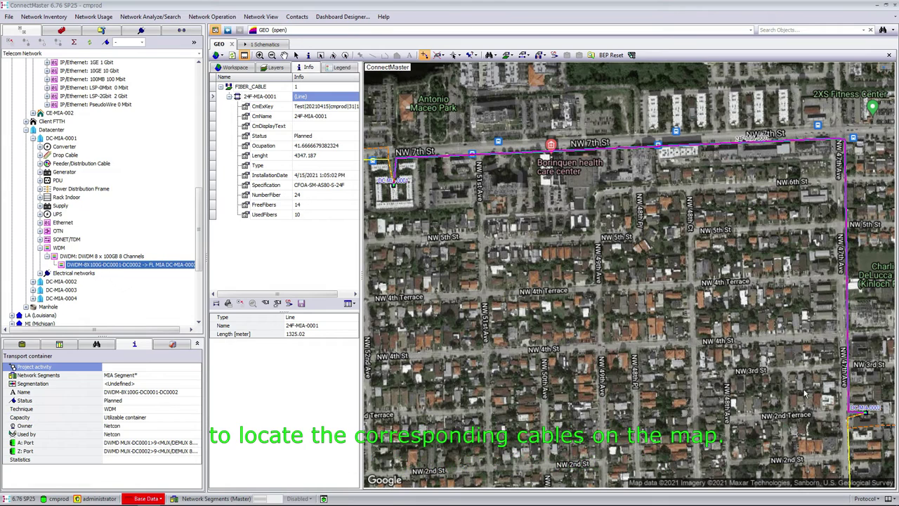
{"action": "left_click", "coordinate": [40, 239]}
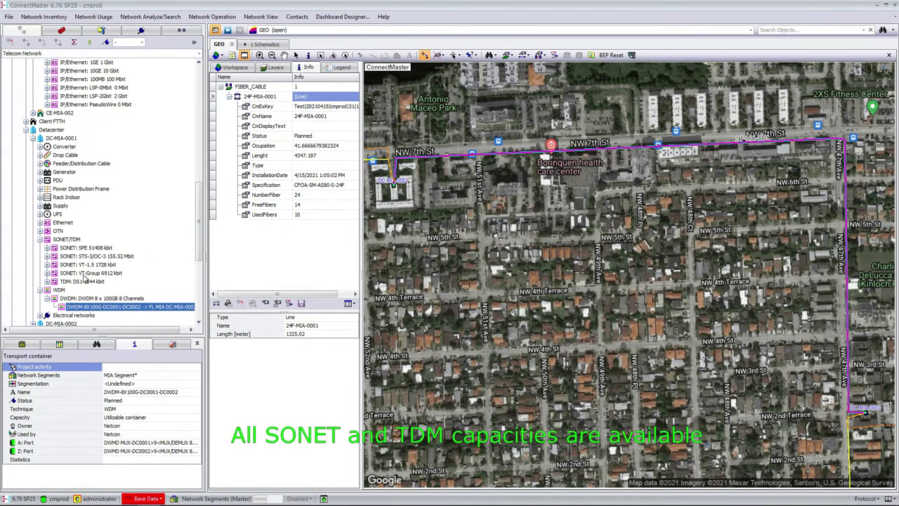
{"action": "left_click", "coordinate": [46, 257]}
View free versus used capacity charts for OC3-DC0001-DC002, enlarging and moving them before closing
{"action": "right_click", "coordinate": [102, 265]}
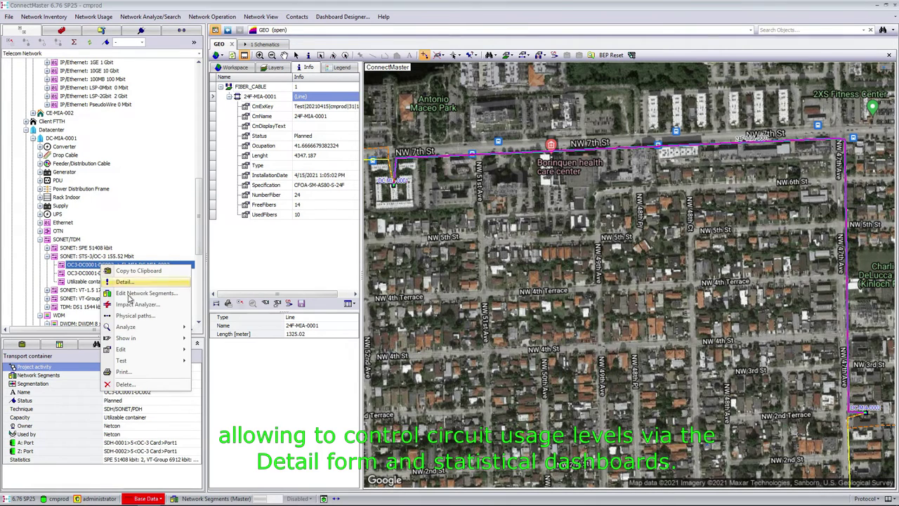
{"action": "mouse_move", "coordinate": [164, 328]}
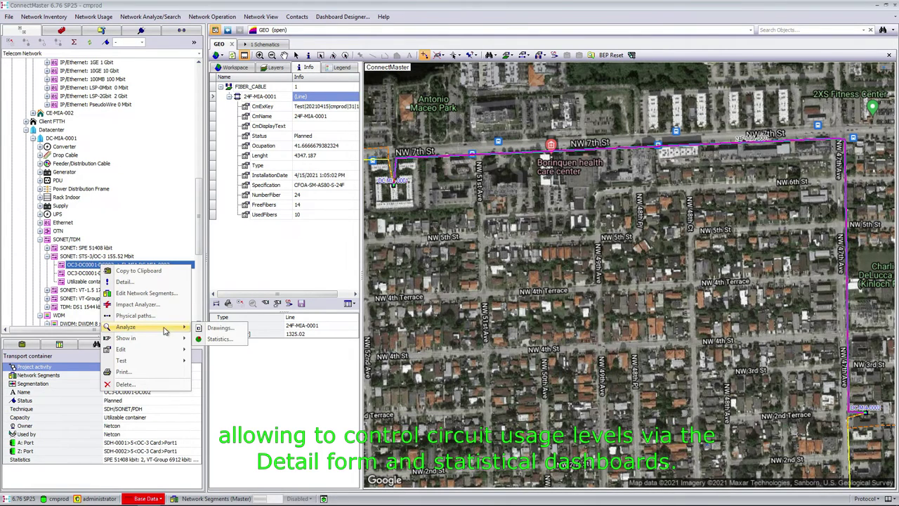
{"action": "left_click", "coordinate": [219, 340]}
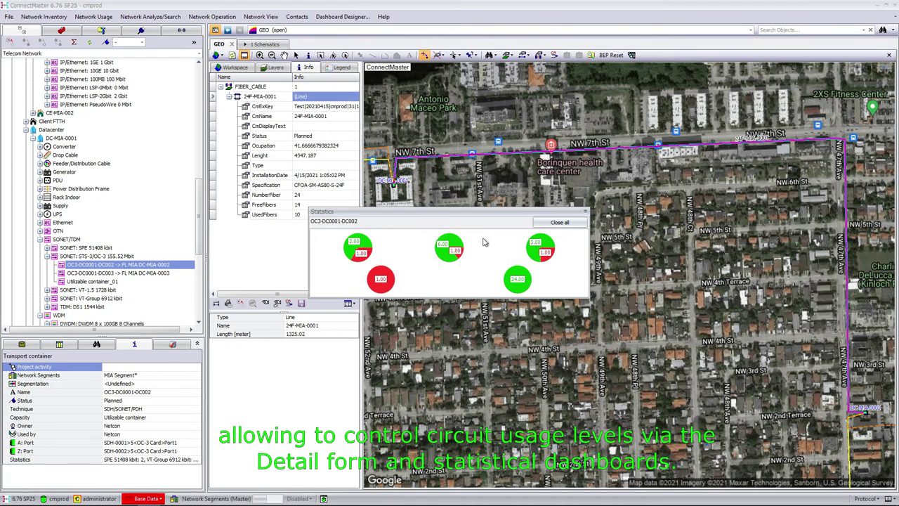
{"action": "left_click_drag", "start_coordinate": [584, 297], "coordinate": [777, 430]}
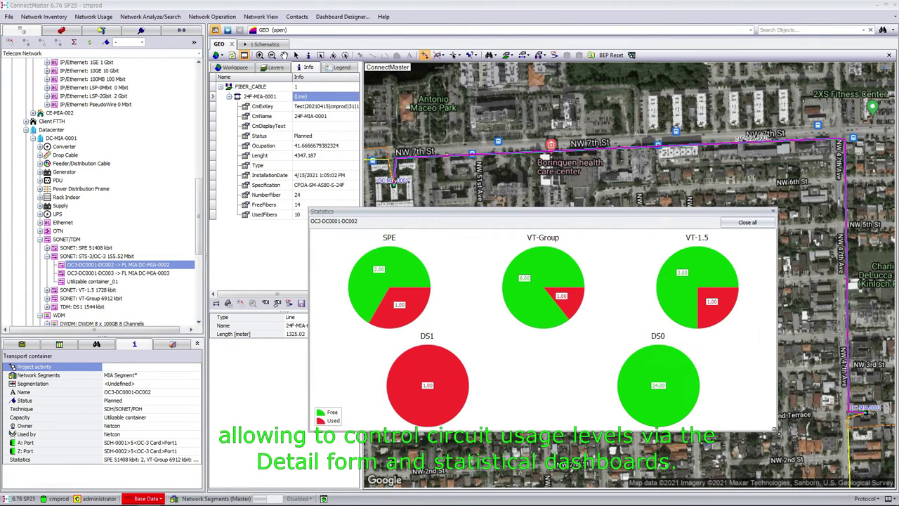
{"action": "left_click_drag", "start_coordinate": [585, 215], "coordinate": [538, 145]}
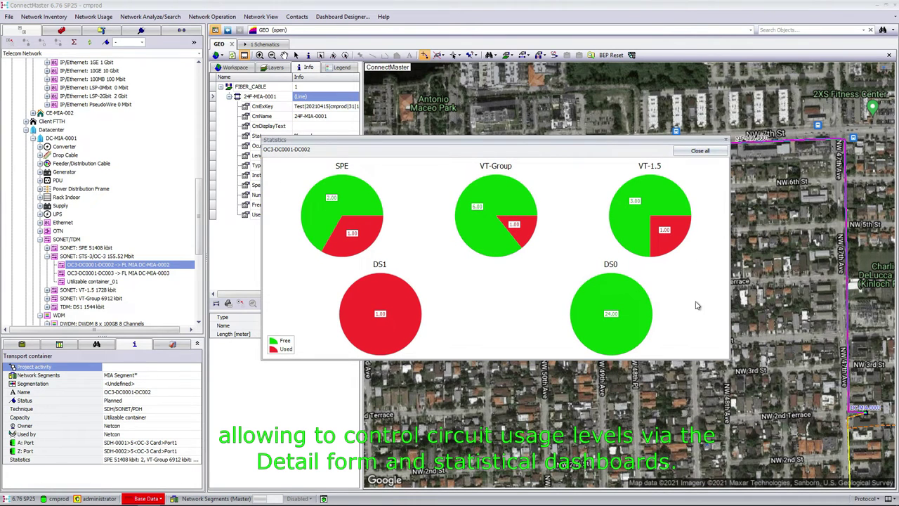
{"action": "left_click", "coordinate": [700, 153]}
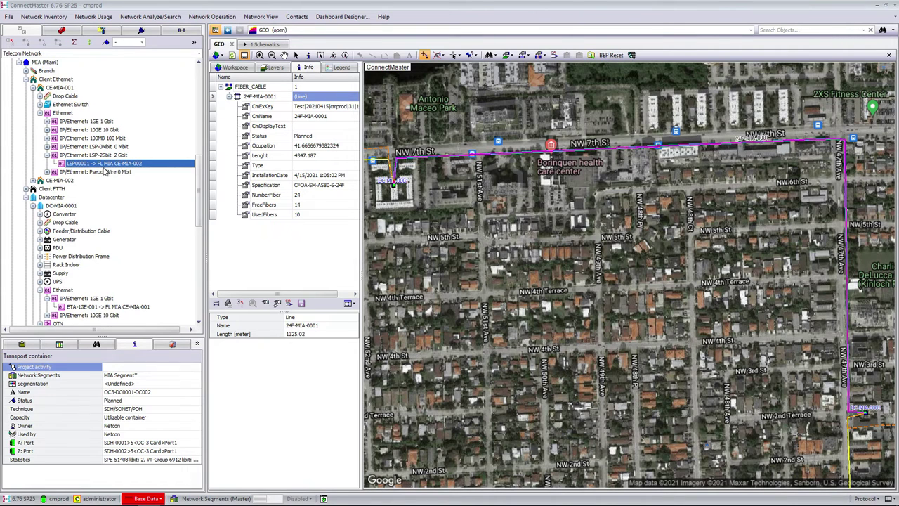
Open LSP00001's detail form and review the routing of paths LSP00001_01 and LSP00001_02
{"action": "right_click", "coordinate": [128, 163]}
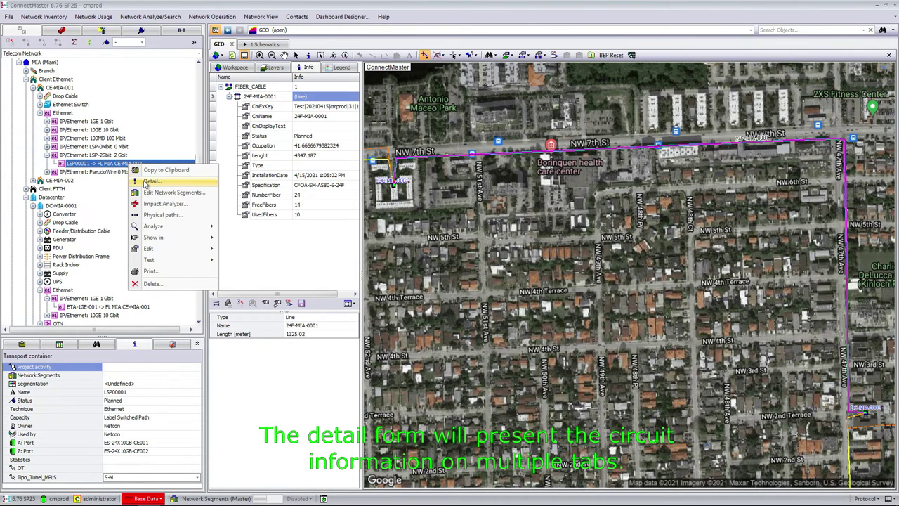
{"action": "left_click", "coordinate": [146, 183]}
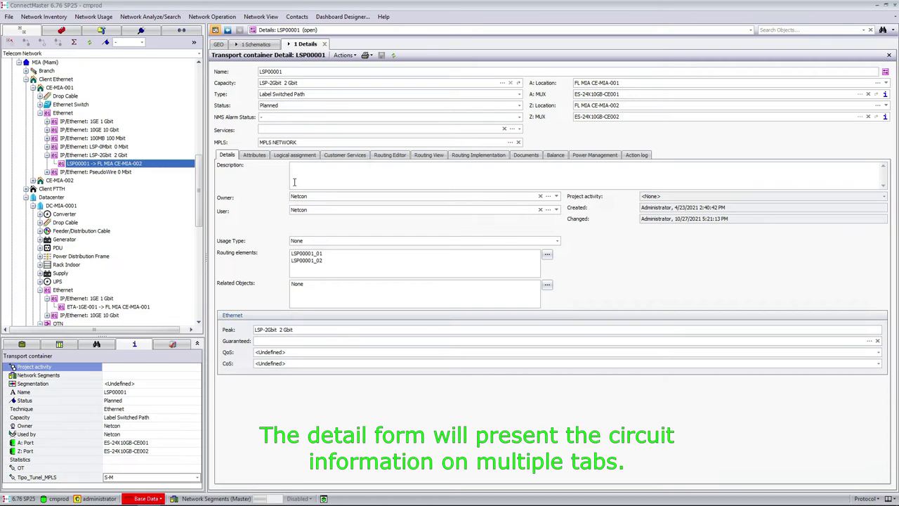
{"action": "left_click", "coordinate": [391, 156]}
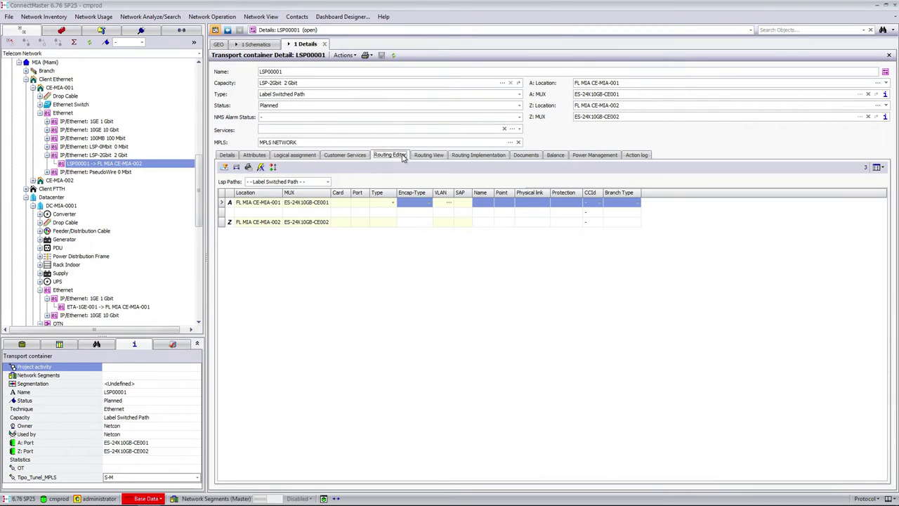
{"action": "left_click", "coordinate": [327, 182]}
{"action": "left_click", "coordinate": [289, 211]}
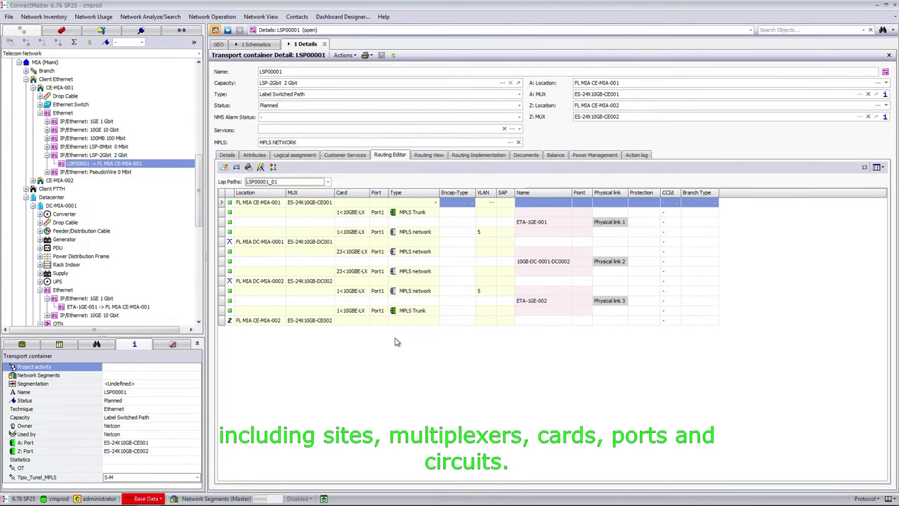
{"action": "left_click", "coordinate": [327, 181]}
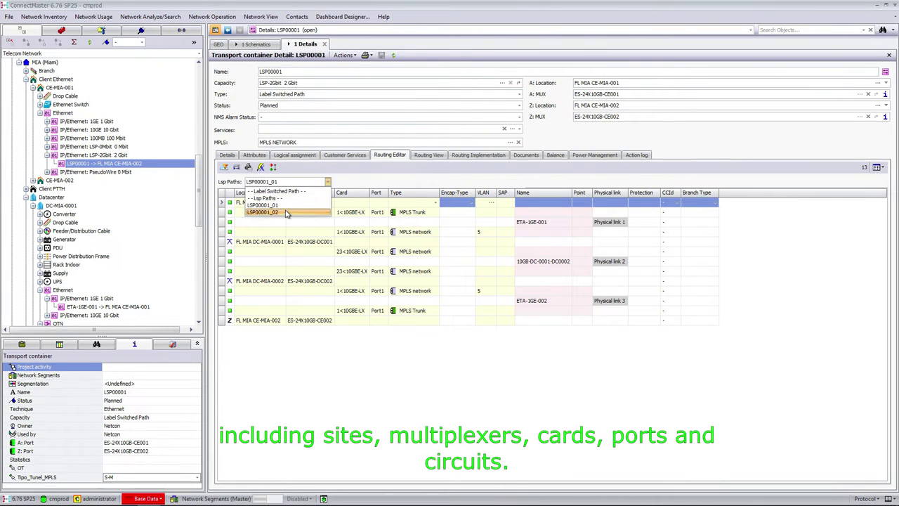
{"action": "left_click", "coordinate": [290, 213]}
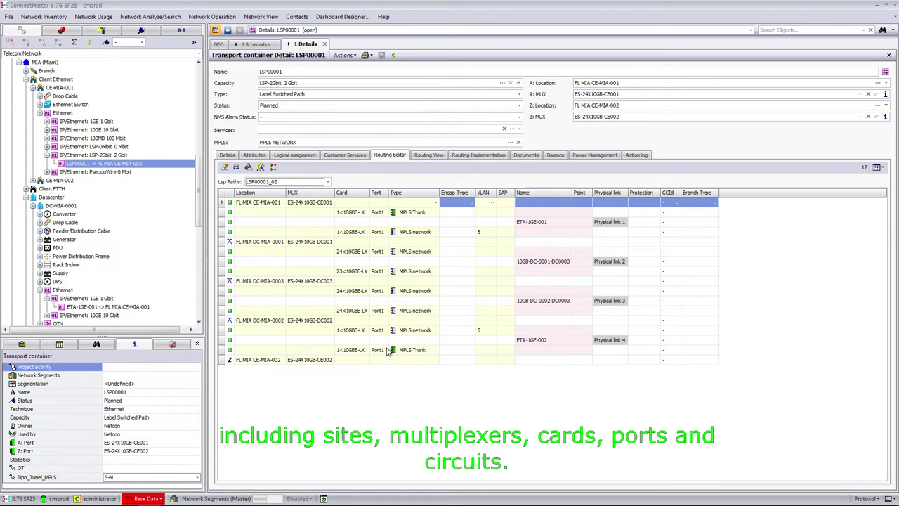
Draw LSP00001's routing network as a schematic from the Routing View
{"action": "left_click", "coordinate": [430, 156]}
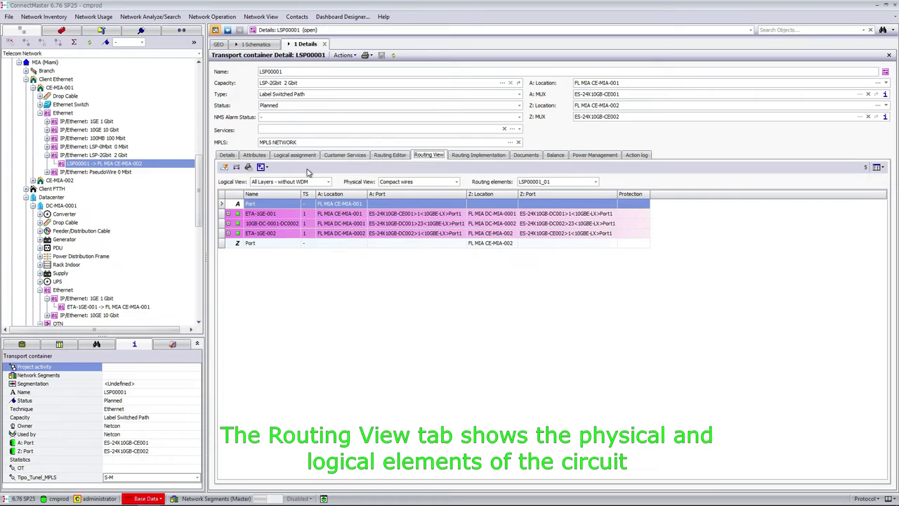
{"action": "left_click", "coordinate": [267, 169]}
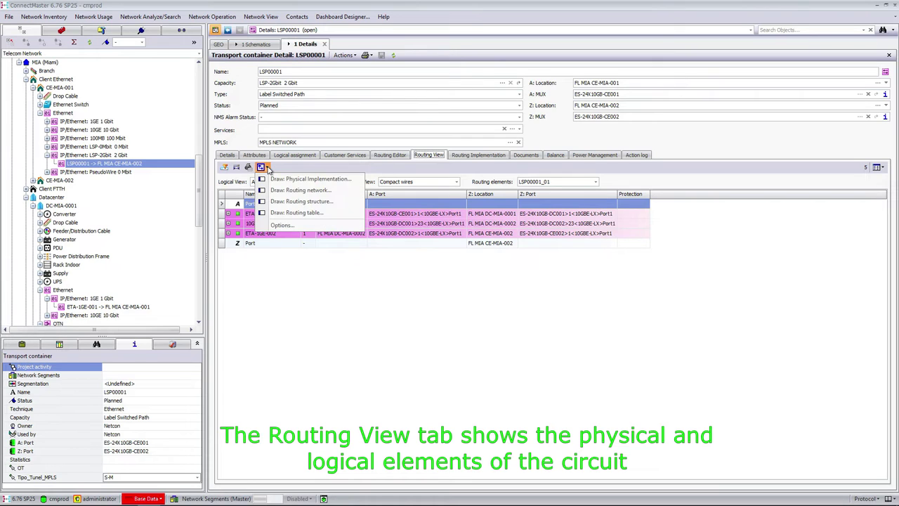
{"action": "left_click", "coordinate": [336, 193]}
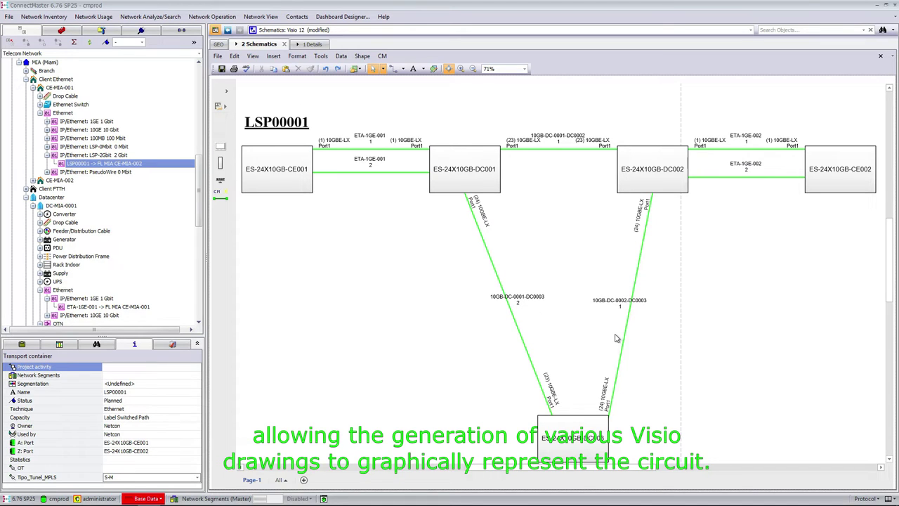
View the 8 channel assignments of the DWDM-8X100G-DC0001-DC0002 container
{"action": "left_click_drag", "start_coordinate": [199, 213], "coordinate": [199, 161]}
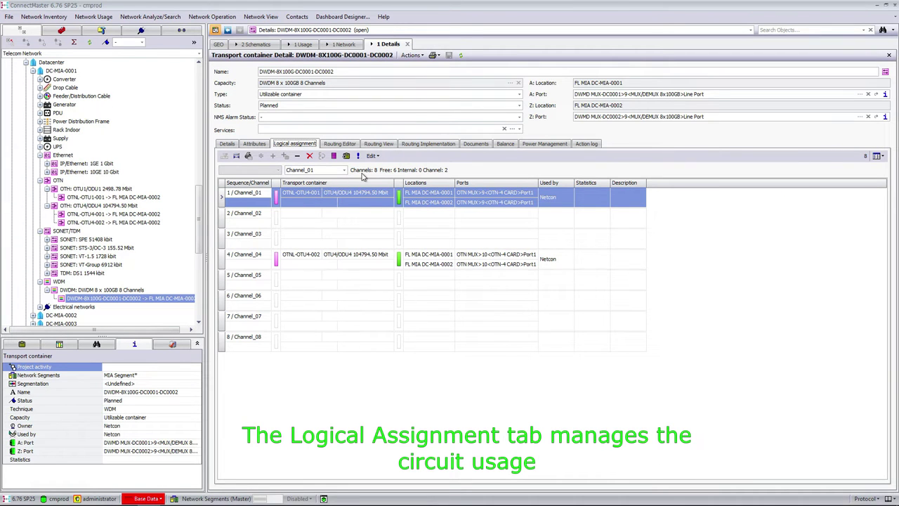
Open the detail form of OTNL-OTU4-001 from the Channel_01 row
{"action": "right_click", "coordinate": [289, 196]}
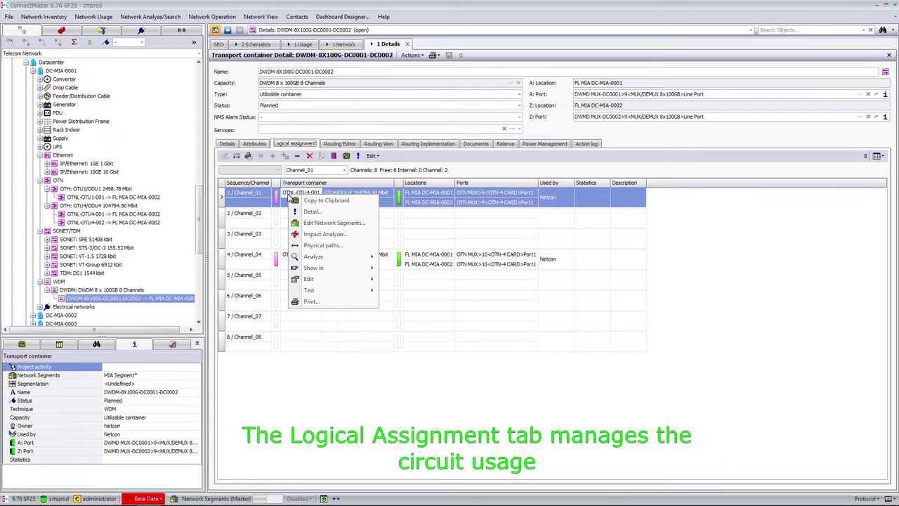
{"action": "left_click", "coordinate": [298, 212]}
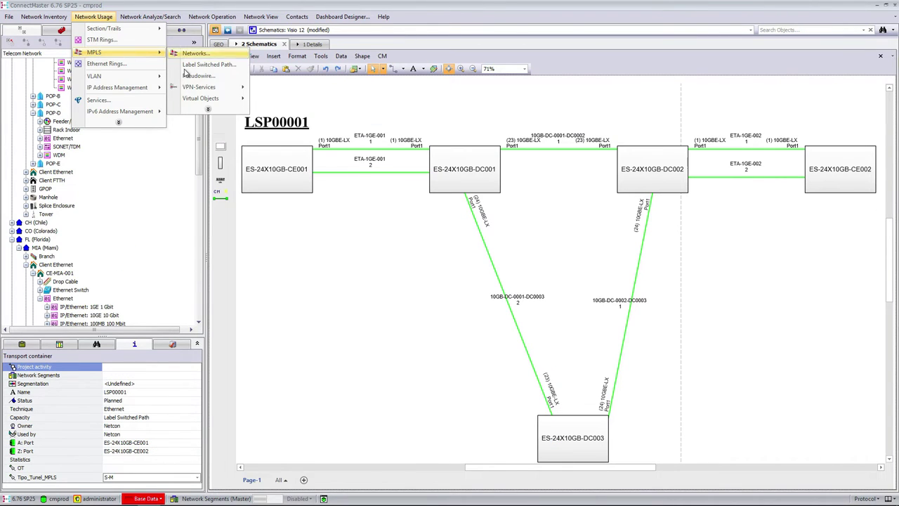
Open VPN service VPLS-NETCON-01's details and view its service access points
{"action": "mouse_move", "coordinate": [211, 87]}
{"action": "left_click", "coordinate": [271, 100]}
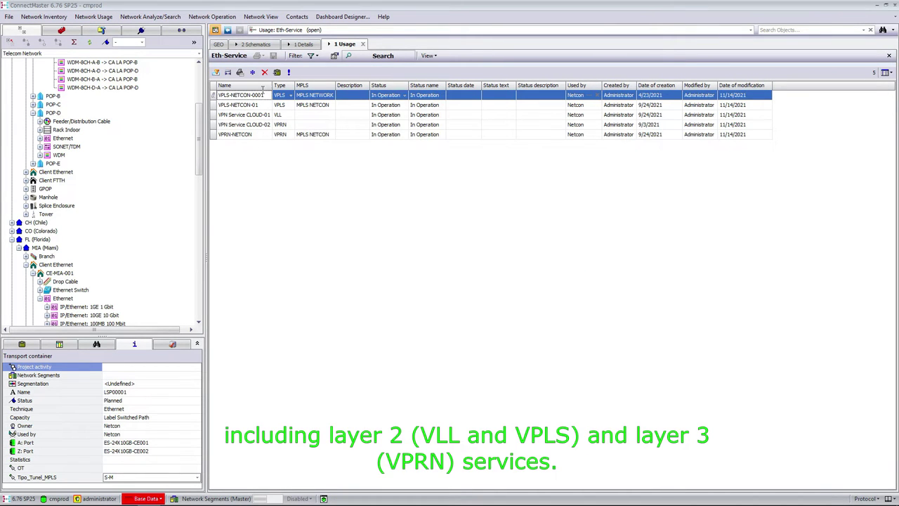
{"action": "left_click", "coordinate": [324, 96]}
{"action": "key", "text": "Down"}
{"action": "left_click", "coordinate": [288, 73]}
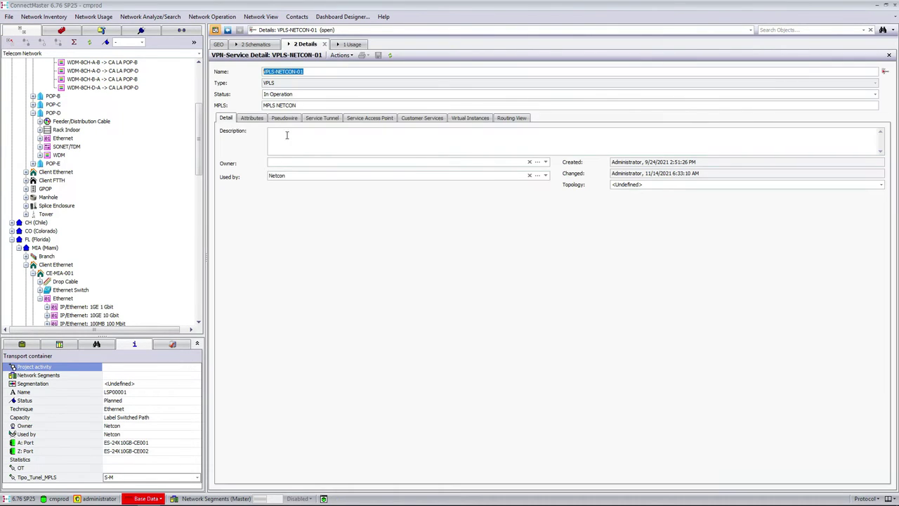
{"action": "left_click", "coordinate": [375, 120]}
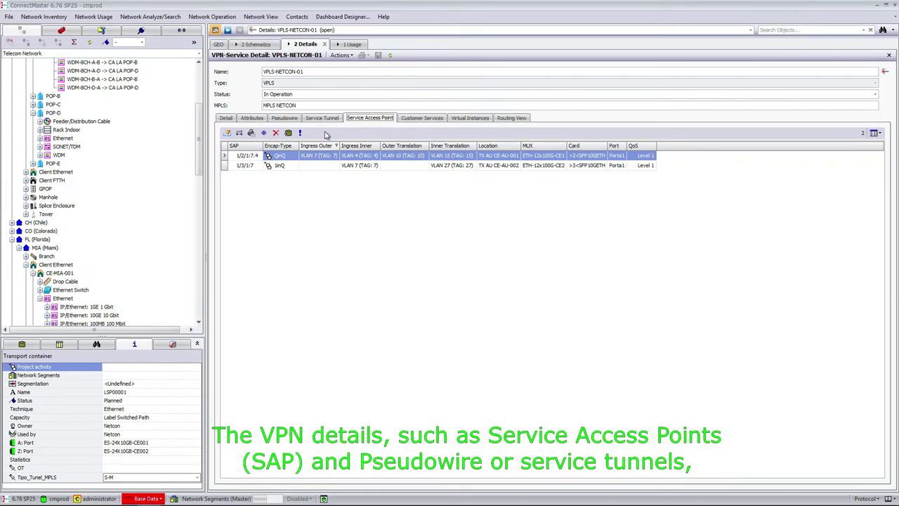
Expand the Pseudowire_CE1CE2 hierarchy through LSP_CE1_CE2_01 and _02 down to the DWDM links
{"action": "left_click", "coordinate": [284, 118]}
{"action": "left_click", "coordinate": [232, 160]}
{"action": "left_click", "coordinate": [241, 169]}
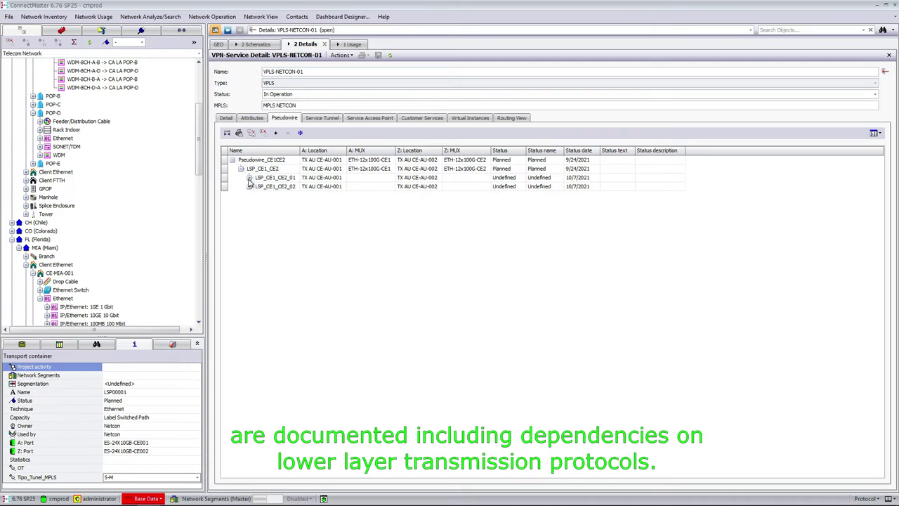
{"action": "left_click", "coordinate": [250, 178]}
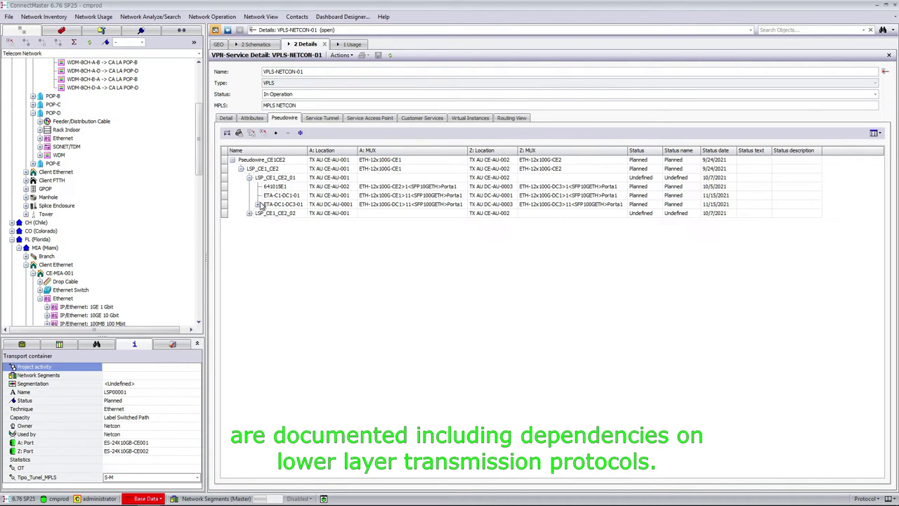
{"action": "left_click", "coordinate": [258, 204]}
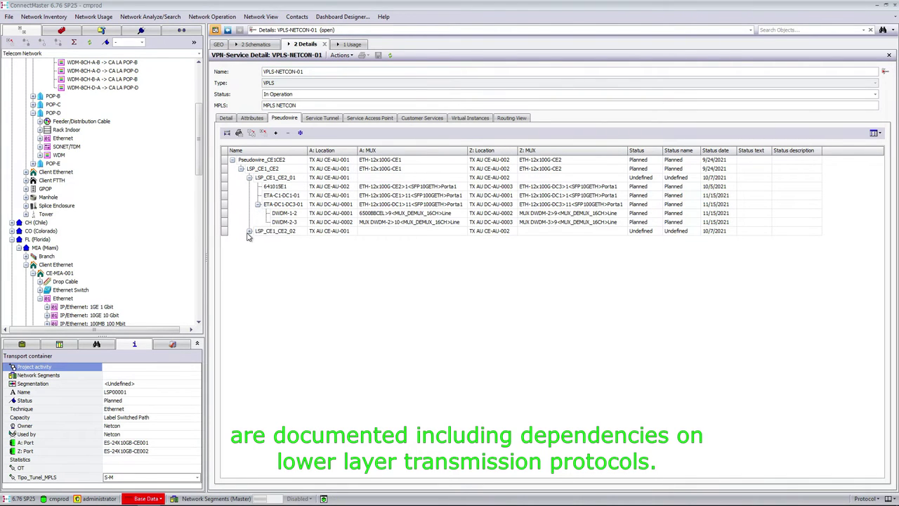
{"action": "left_click", "coordinate": [250, 231]}
{"action": "left_click", "coordinate": [258, 258]}
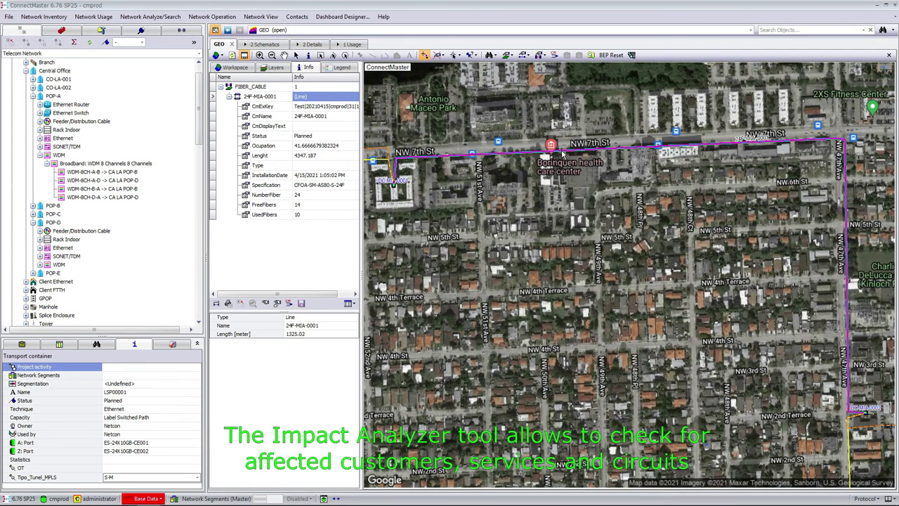
Run an impact analysis on fiber cable 24F-MIA-0001 and sort affected circuits by Effects
{"action": "right_click", "coordinate": [562, 150]}
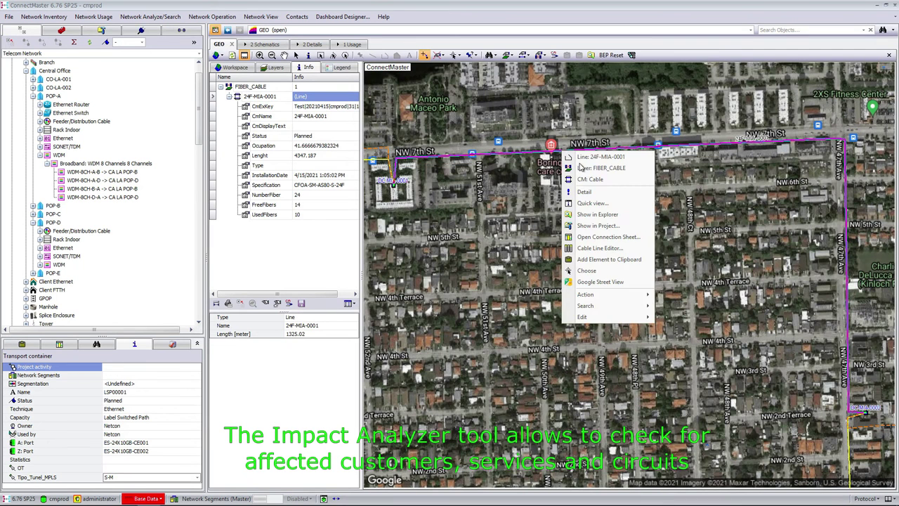
{"action": "left_click", "coordinate": [592, 204]}
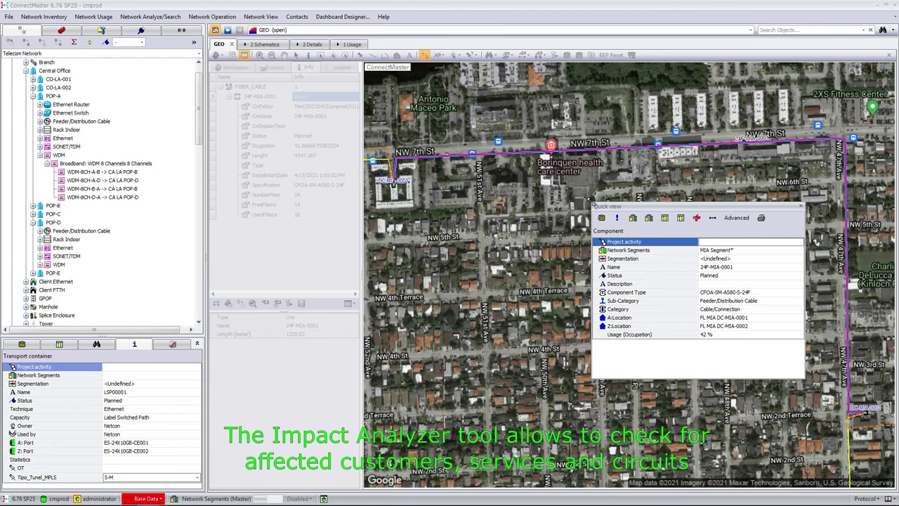
{"action": "left_click", "coordinate": [696, 218]}
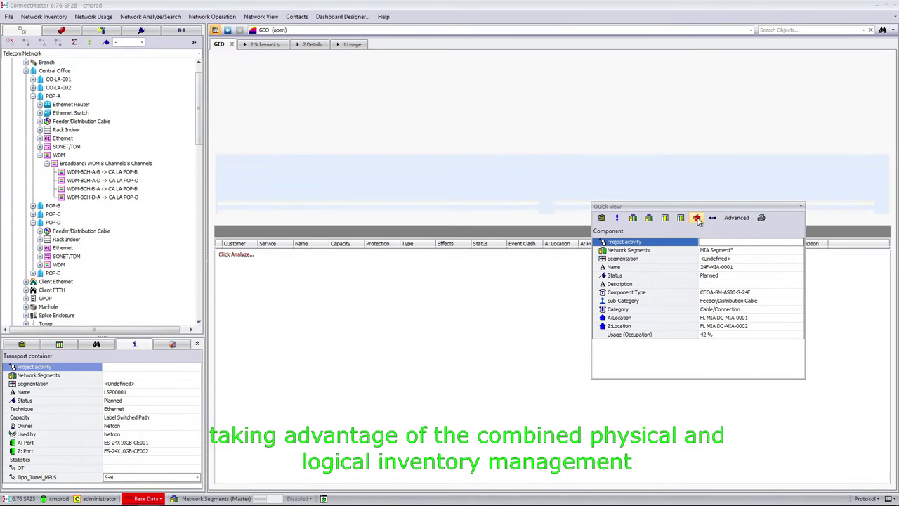
{"action": "left_click", "coordinate": [260, 174]}
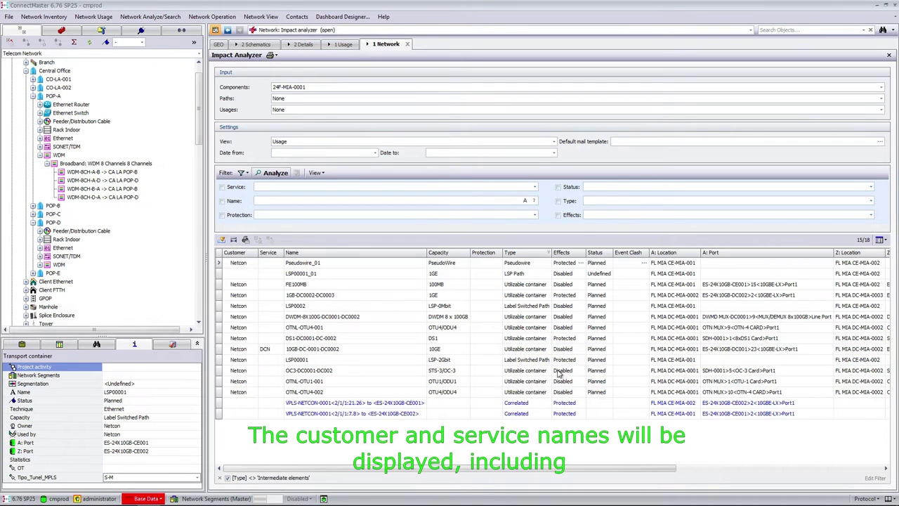
{"action": "left_click", "coordinate": [562, 253]}
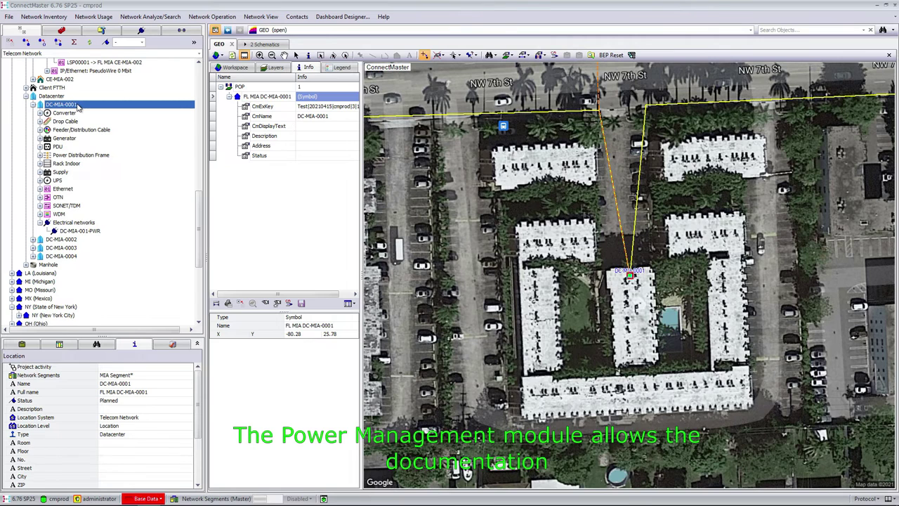
Show DC-MIA-0001's power supply, consumption and balance, and explore the DC-MIA-001-PWR electrical hierarchy
{"action": "double_click", "coordinate": [79, 107]}
{"action": "left_click", "coordinate": [371, 133]}
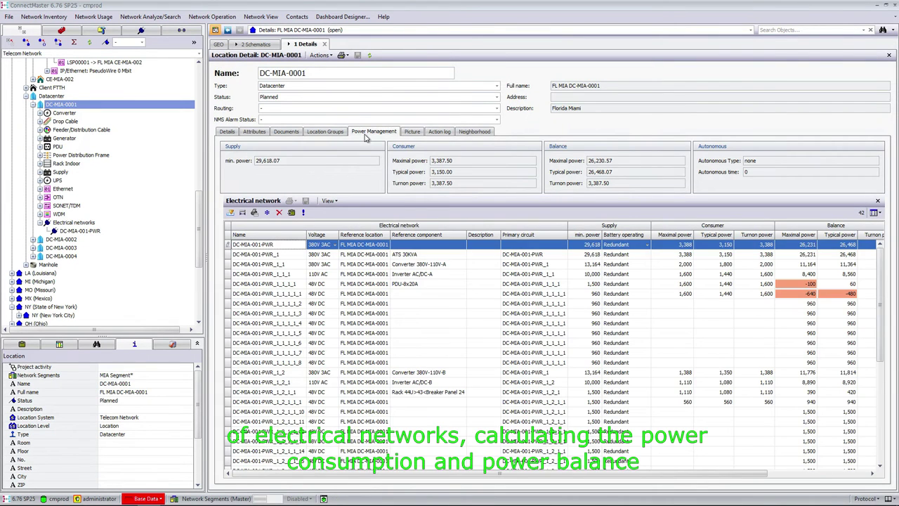
{"action": "left_click_drag", "start_coordinate": [881, 309], "coordinate": [879, 260]}
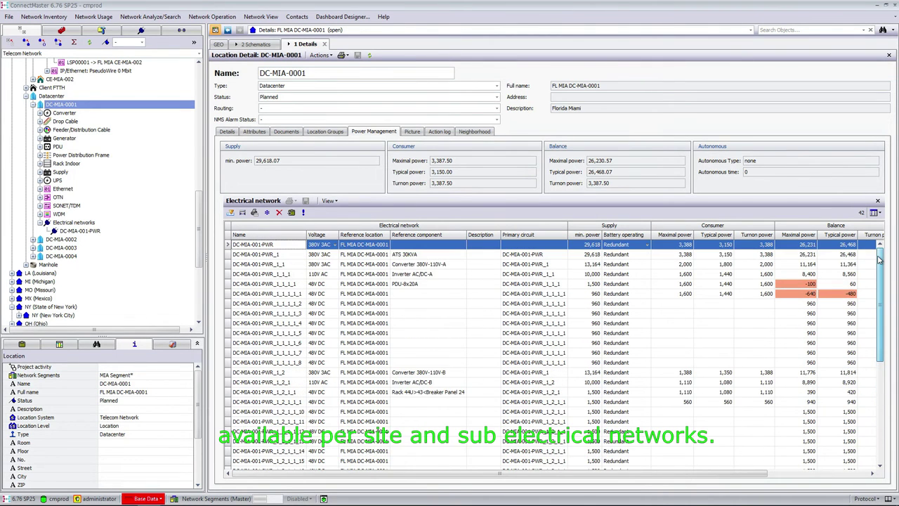
{"action": "left_click", "coordinate": [99, 232]}
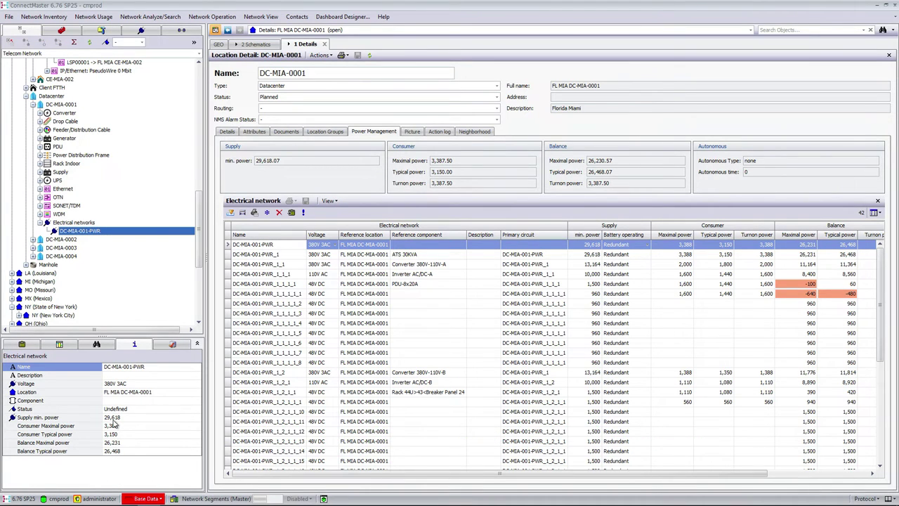
{"action": "left_click", "coordinate": [150, 33]}
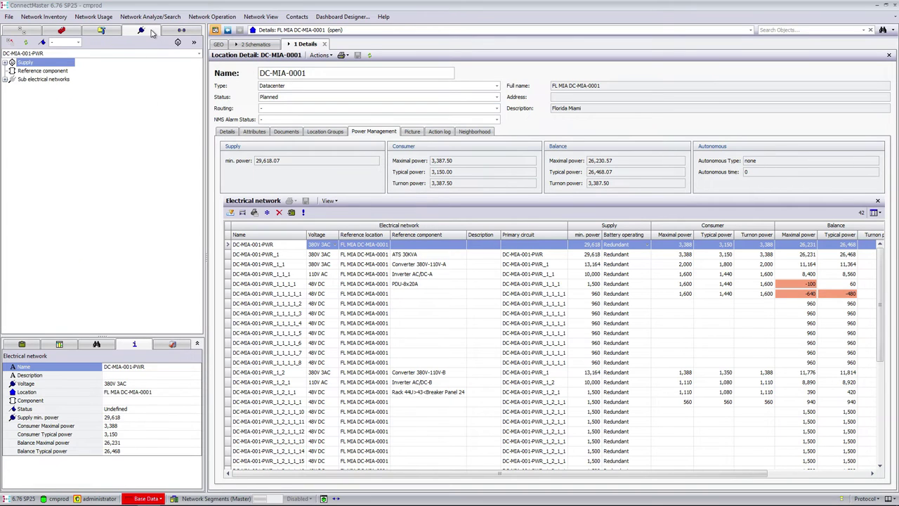
Expand Supply through DC-MIA-001-PWR_1 and DC-MIA-001-PWR_1_1, showing their reference components and sub-networks
{"action": "left_click", "coordinate": [5, 63]}
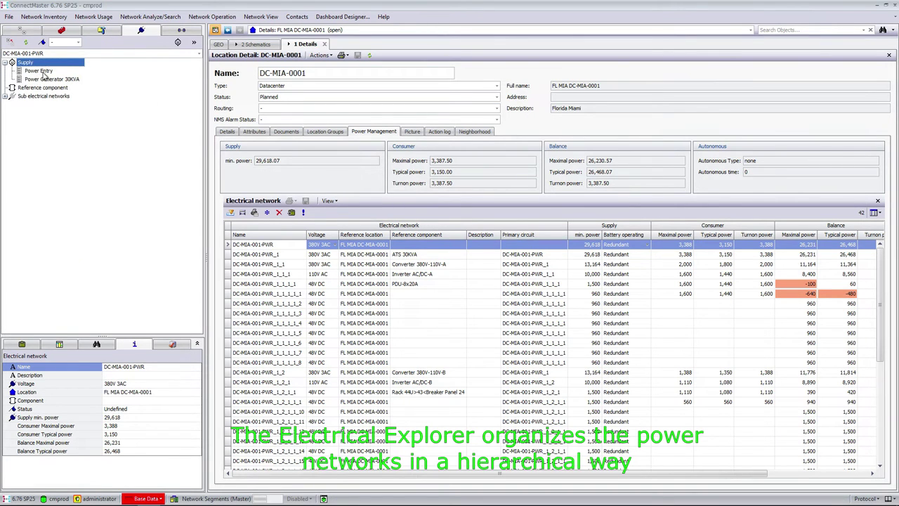
{"action": "left_click", "coordinate": [5, 96]}
{"action": "left_click", "coordinate": [12, 105]}
{"action": "left_click", "coordinate": [19, 113]}
{"action": "left_click", "coordinate": [19, 130]}
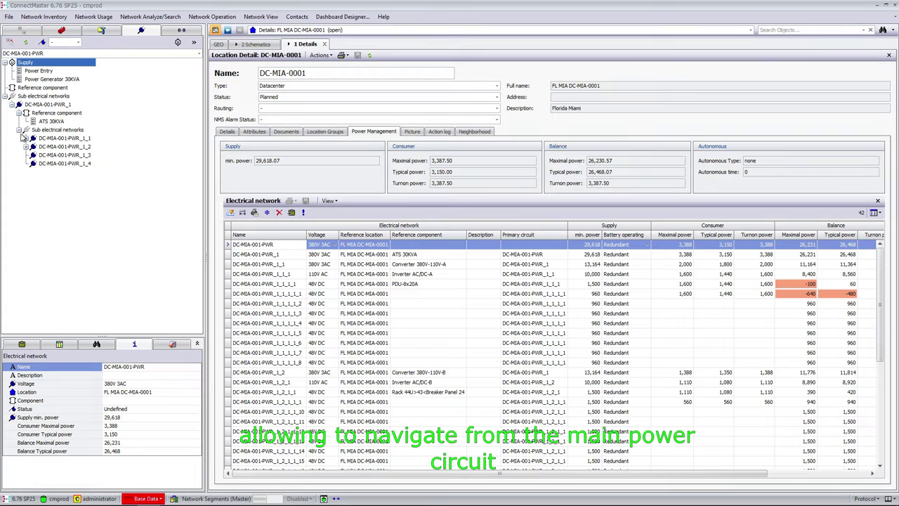
{"action": "left_click", "coordinate": [26, 138]}
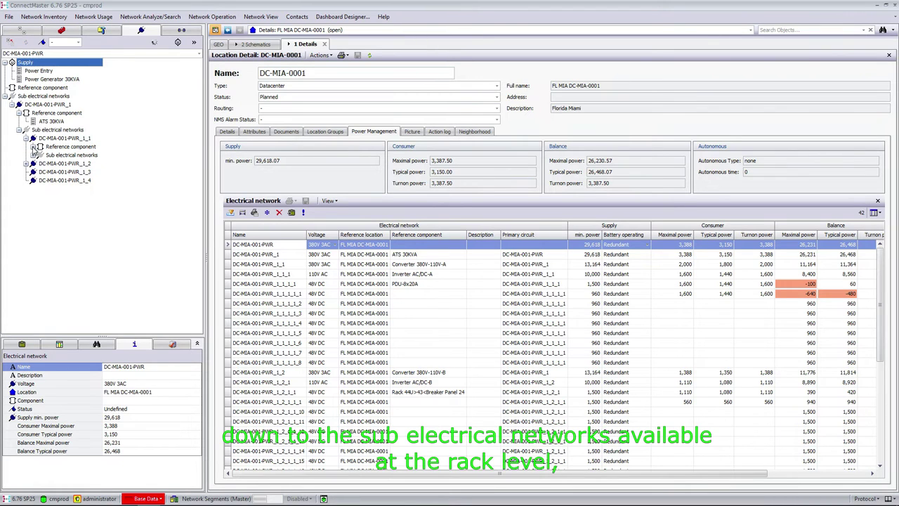
{"action": "left_click", "coordinate": [33, 146]}
{"action": "left_click", "coordinate": [32, 163]}
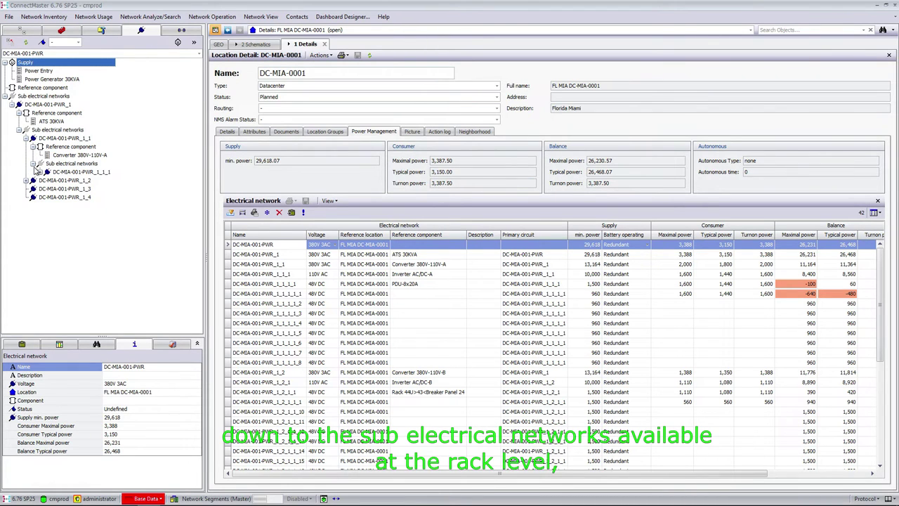
Expand down to DC-MIA-001-PWR_1_1_1_1_1, showing the PDU-8x20A reference component and its five consumer racks
{"action": "left_click", "coordinate": [40, 173]}
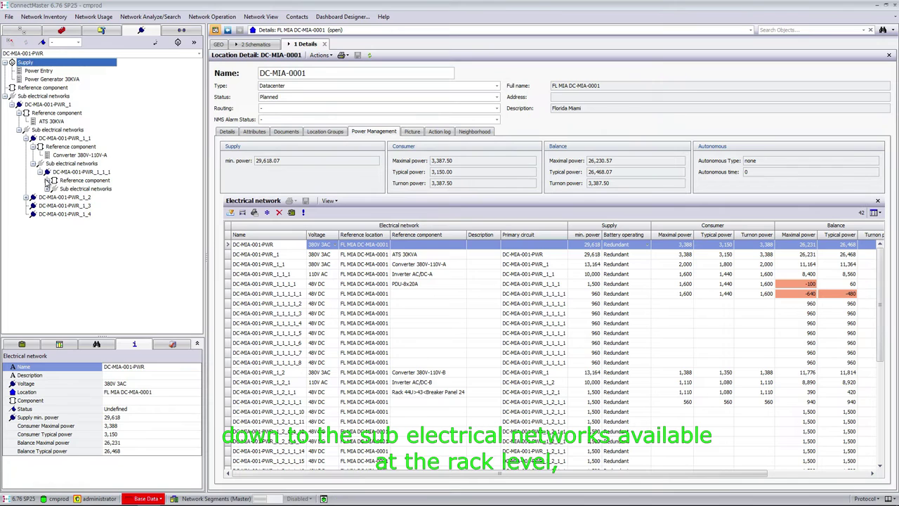
{"action": "left_click", "coordinate": [47, 180]}
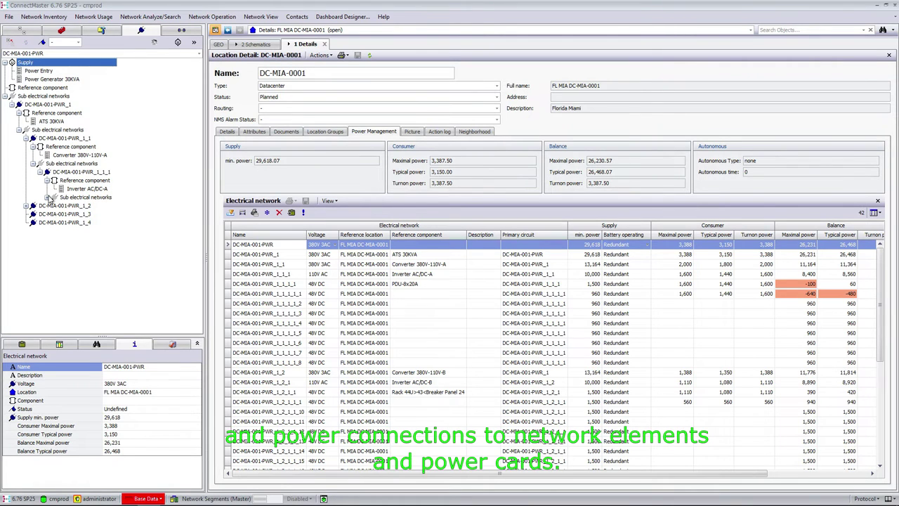
{"action": "left_click", "coordinate": [47, 198]}
{"action": "left_click", "coordinate": [54, 206]}
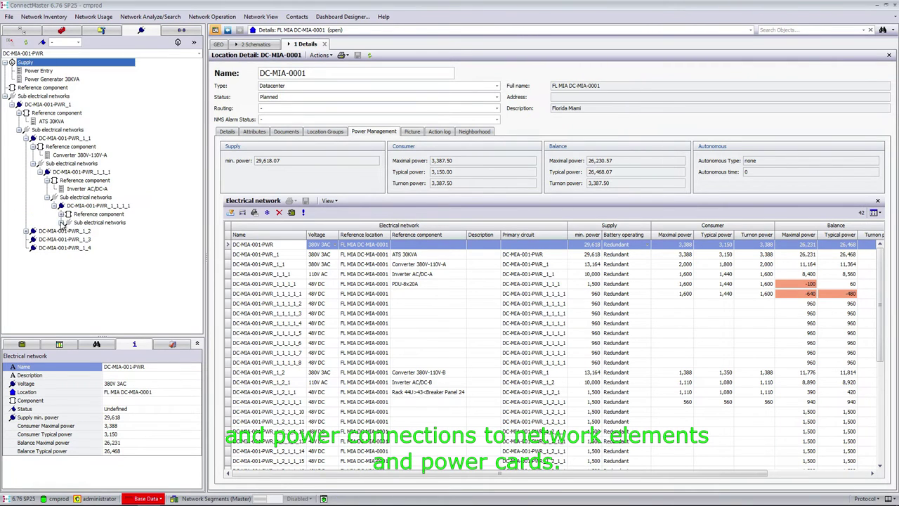
{"action": "left_click", "coordinate": [61, 223]}
{"action": "left_click", "coordinate": [61, 214]}
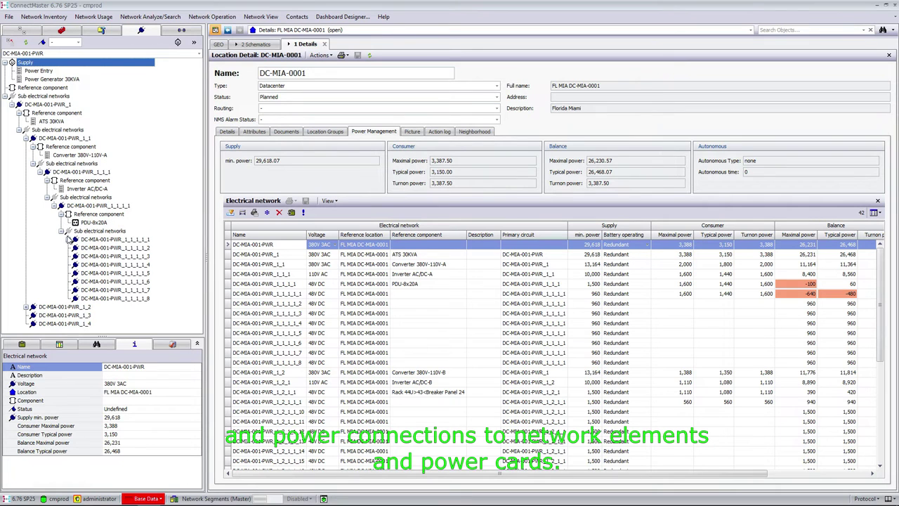
{"action": "left_click", "coordinate": [68, 240]}
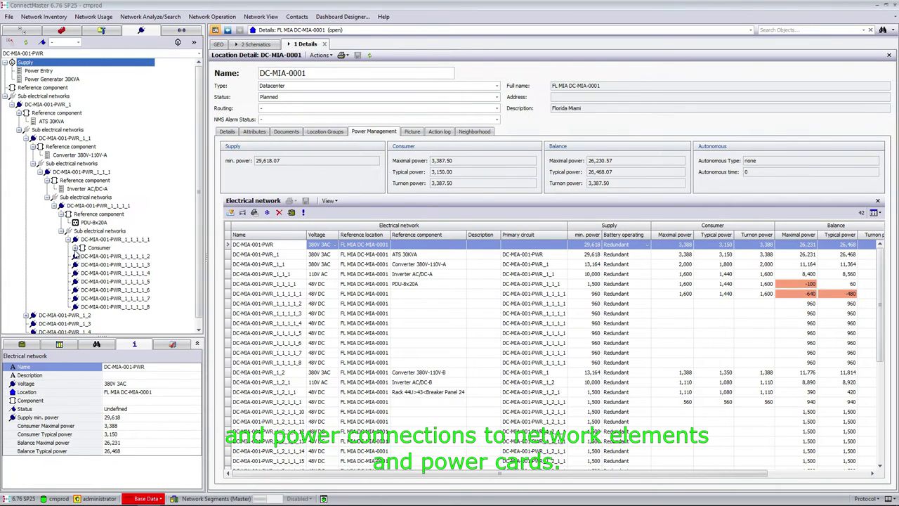
{"action": "left_click", "coordinate": [75, 247]}
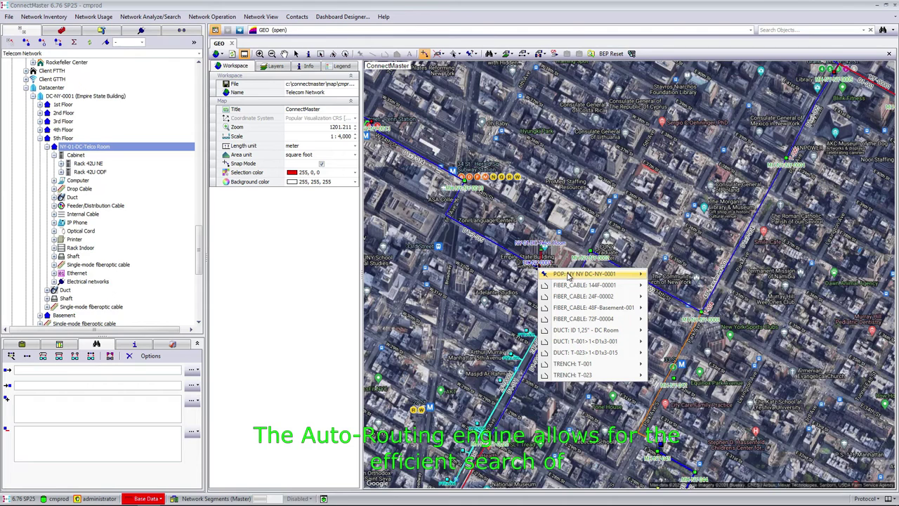
Set NY NY DC-NY-0001 as the start and NY NY Rockefeller Center as the end site
{"action": "mouse_move", "coordinate": [586, 274]}
{"action": "mouse_move", "coordinate": [675, 379]}
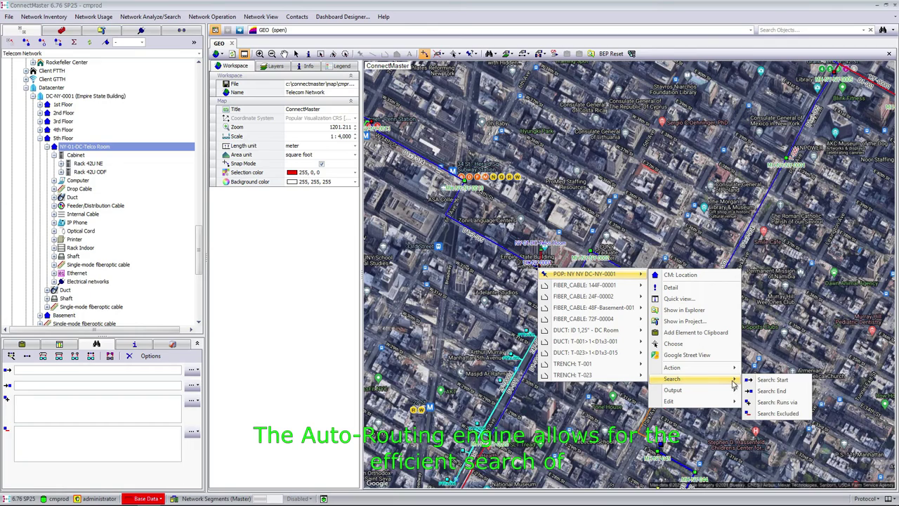
{"action": "left_click", "coordinate": [767, 391]}
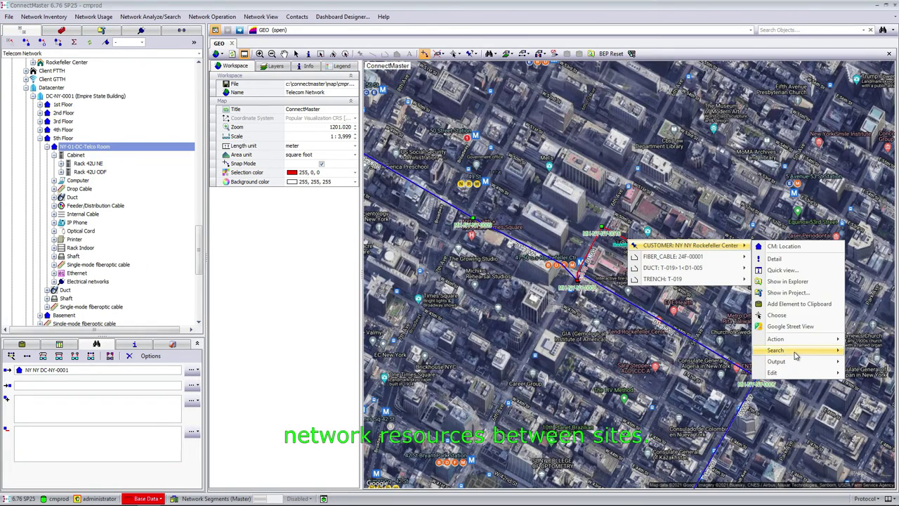
{"action": "left_click", "coordinate": [734, 366]}
Run a cable way search for at least 2 ways and show Way 001 on the map
{"action": "left_click", "coordinate": [59, 356]}
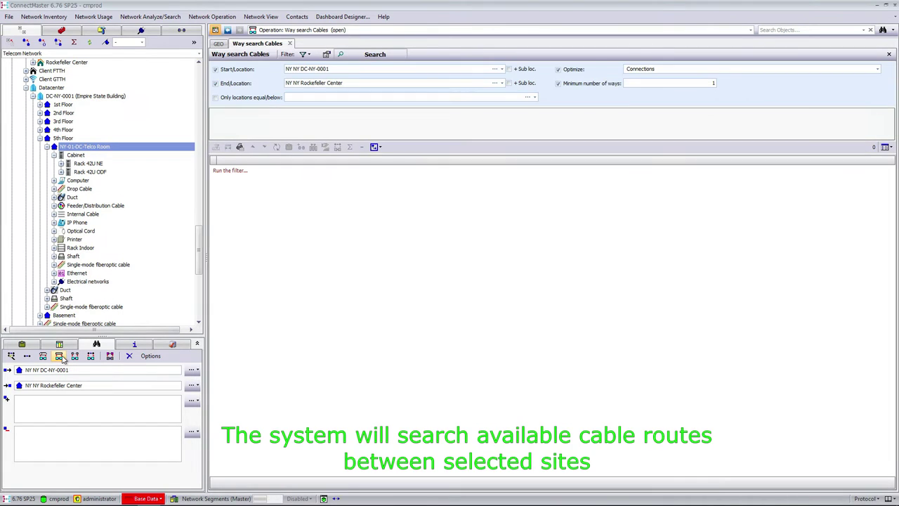
{"action": "left_click", "coordinate": [375, 55]}
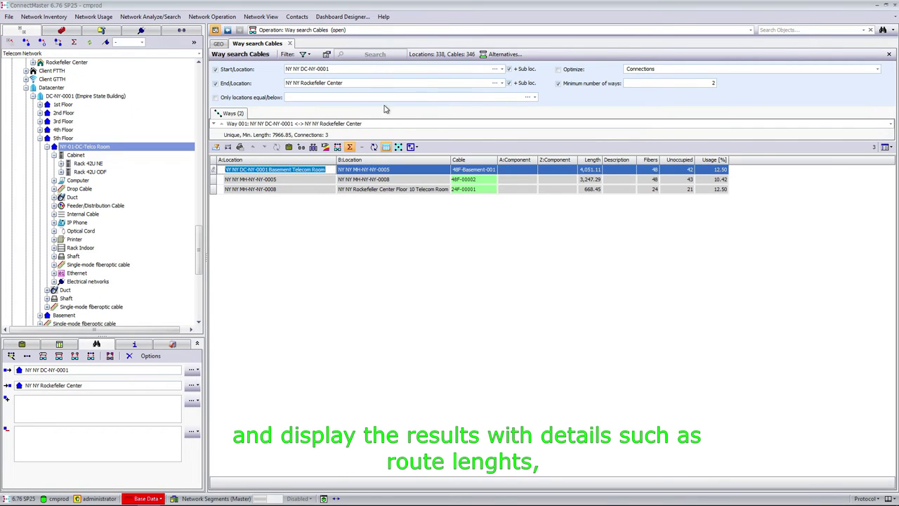
{"action": "left_click", "coordinate": [384, 126]}
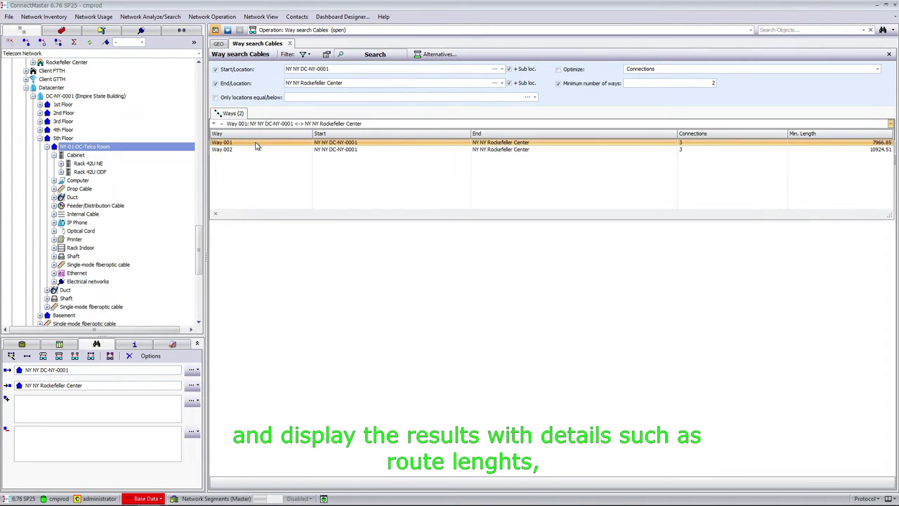
{"action": "left_click", "coordinate": [586, 150]}
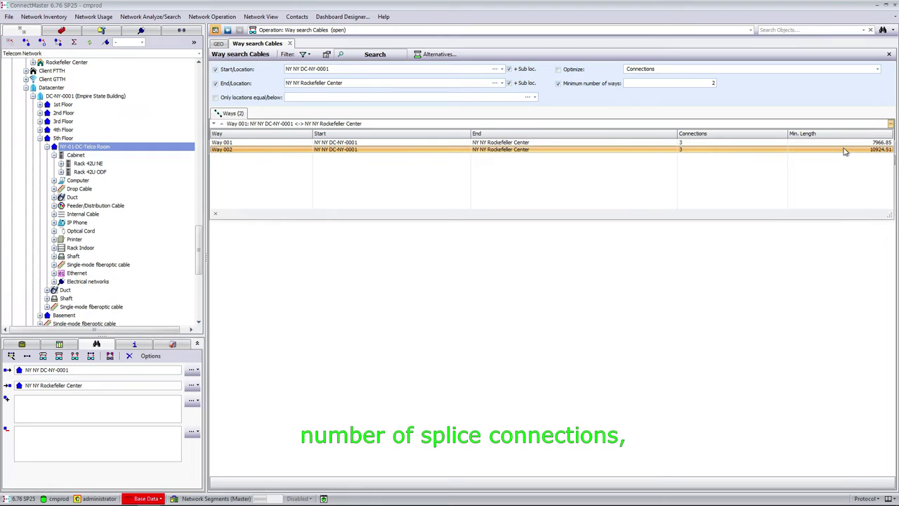
{"action": "double_click", "coordinate": [534, 143]}
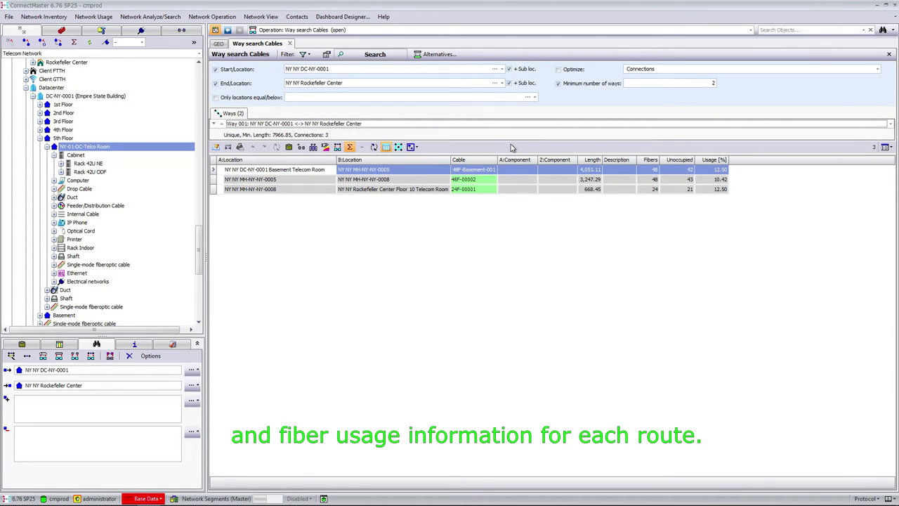
{"action": "left_click", "coordinate": [325, 147]}
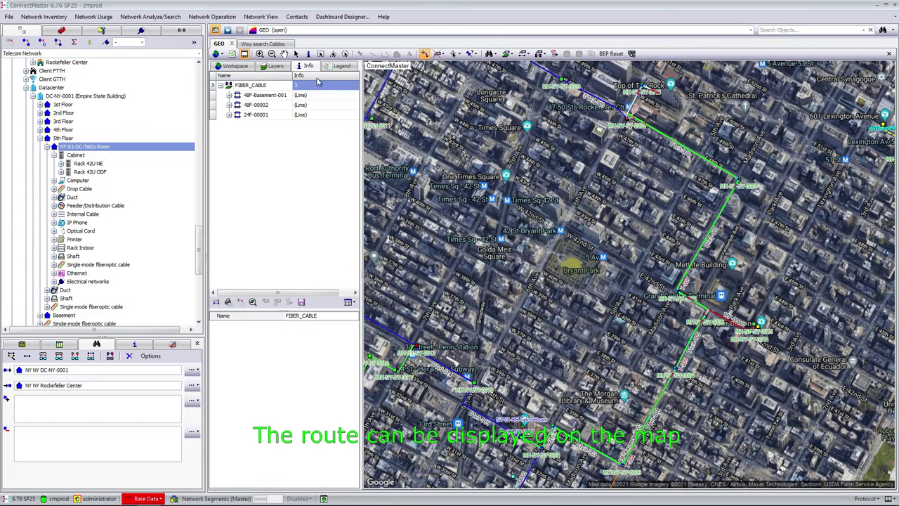
Generate a fiber plan drawing of the found route from the Way search Cables results
{"action": "left_click", "coordinate": [263, 43]}
{"action": "left_click", "coordinate": [416, 147]}
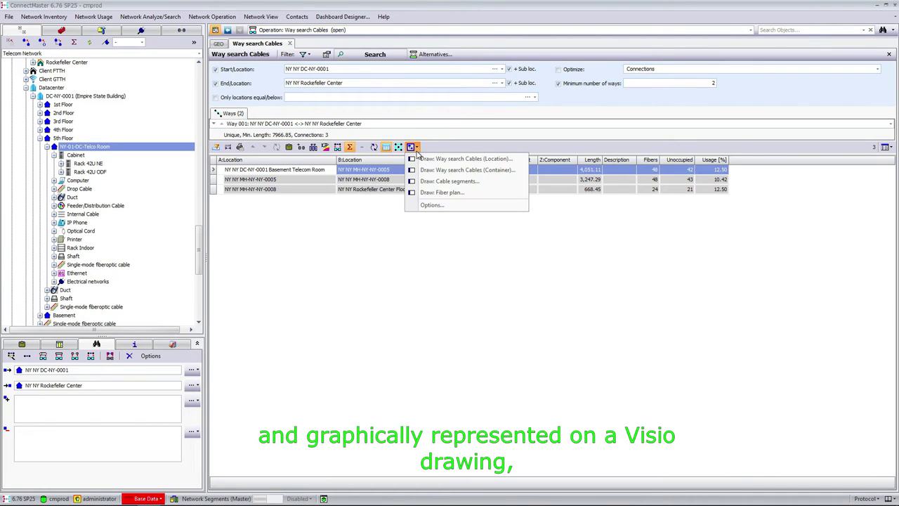
{"action": "left_click", "coordinate": [439, 192]}
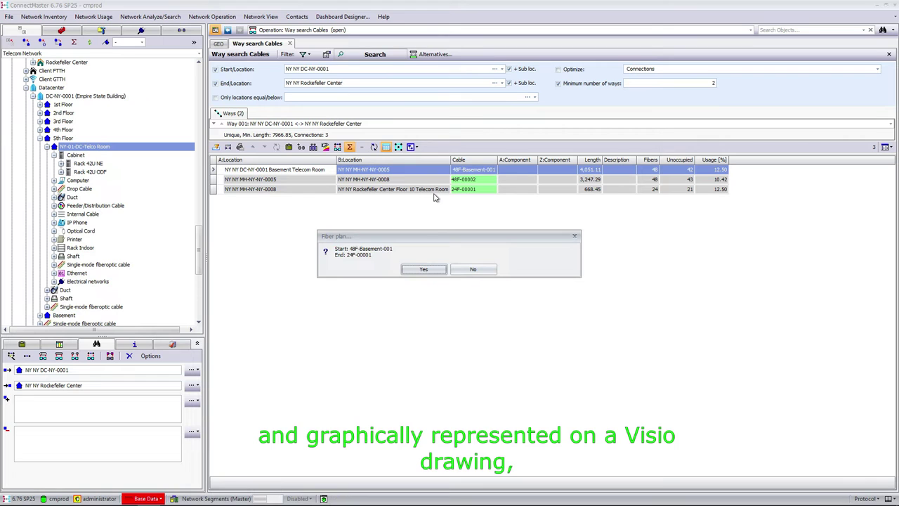
{"action": "left_click", "coordinate": [423, 269]}
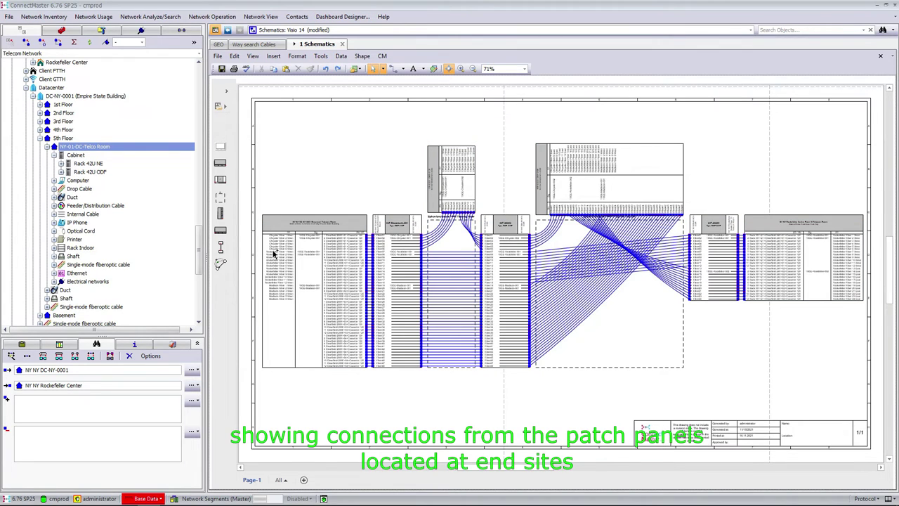
Zoom and scroll through the fiber plan, then the 2 Schematics and 3 Schematics drawings
{"action": "scroll", "coordinate": [274, 255], "scroll_direction": "up", "scroll_amount": 5}
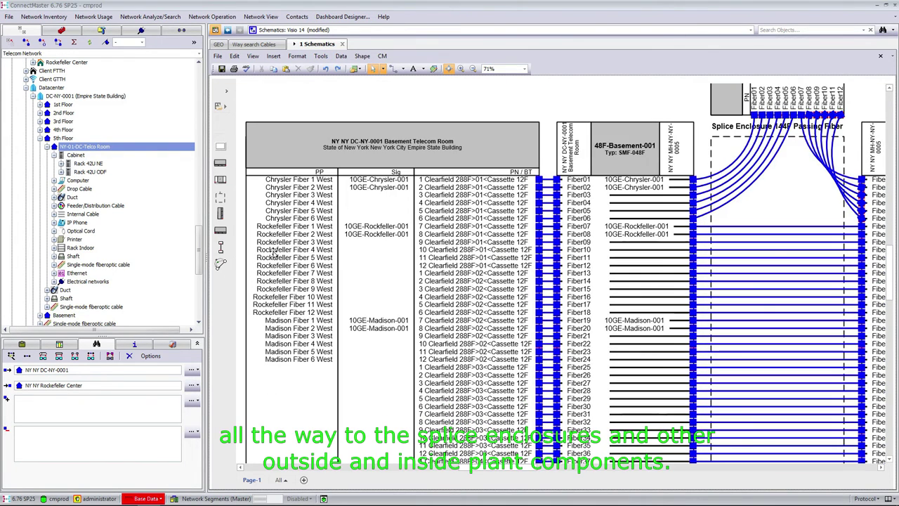
{"action": "left_click_drag", "start_coordinate": [485, 468], "coordinate": [517, 472]}
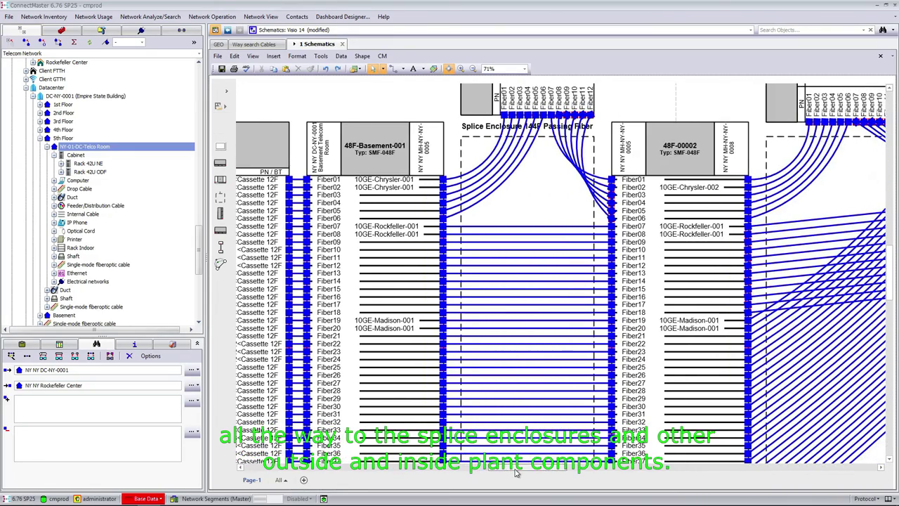
{"action": "scroll", "coordinate": [555, 383], "scroll_direction": "up", "scroll_amount": 3}
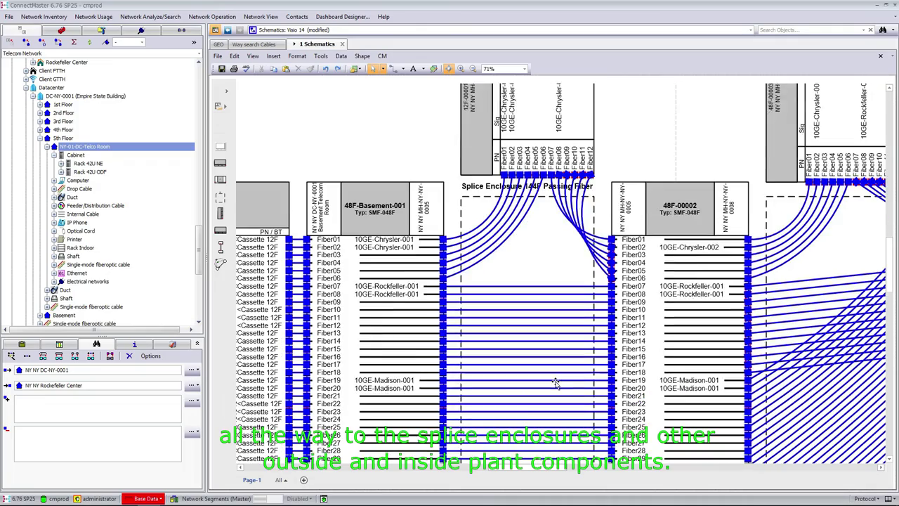
{"action": "left_click_drag", "start_coordinate": [540, 472], "coordinate": [644, 474]}
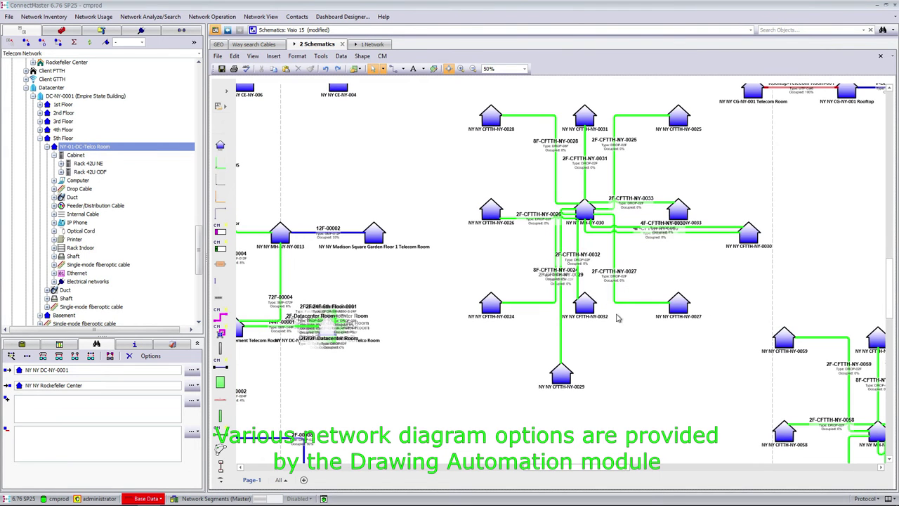
{"action": "scroll", "coordinate": [653, 262], "scroll_direction": "up", "scroll_amount": 2}
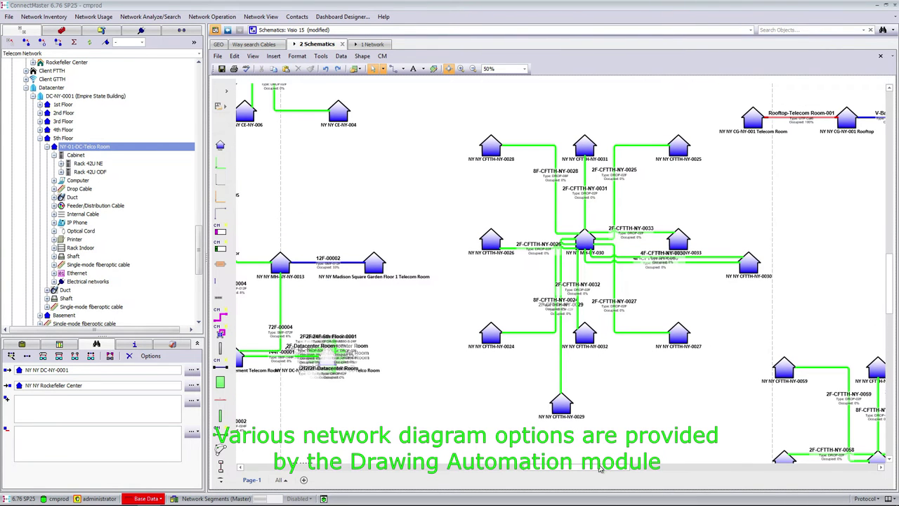
{"action": "left_click_drag", "start_coordinate": [604, 471], "coordinate": [627, 475]}
{"action": "scroll", "coordinate": [666, 414], "scroll_direction": "down", "scroll_amount": 6}
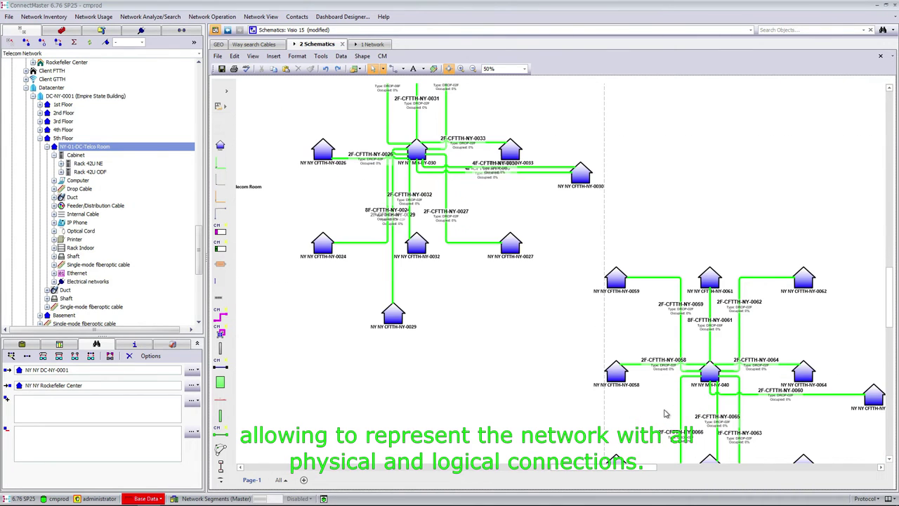
{"action": "scroll", "coordinate": [666, 414], "scroll_direction": "down", "scroll_amount": 4}
{"action": "scroll", "coordinate": [720, 377], "scroll_direction": "up", "scroll_amount": 1}
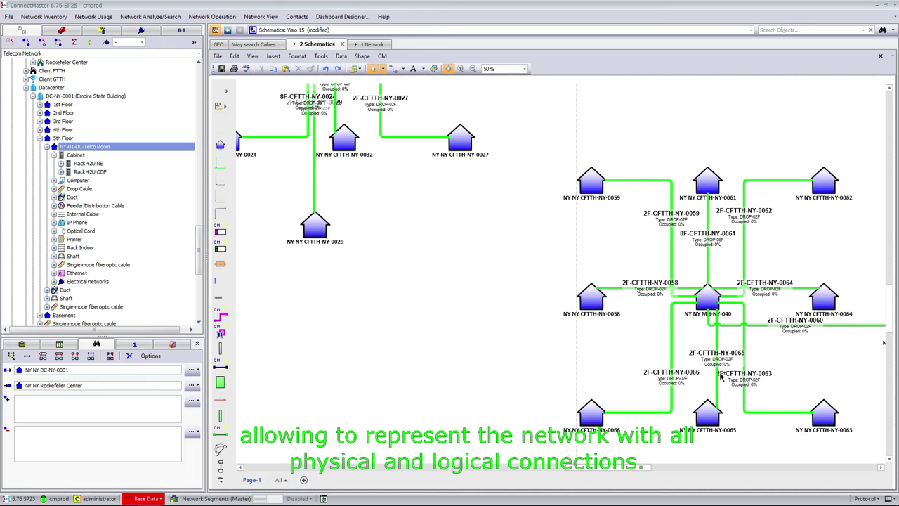
{"action": "left_click_drag", "start_coordinate": [619, 469], "coordinate": [527, 473]}
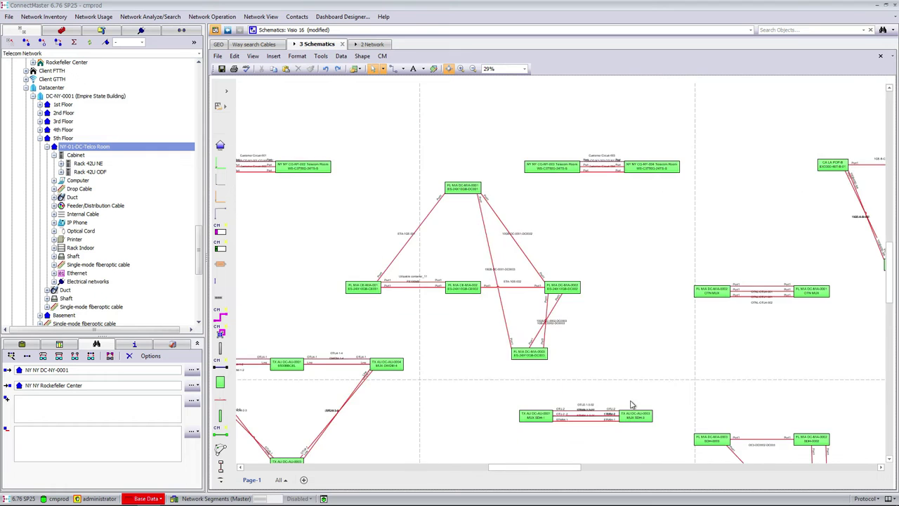
{"action": "scroll", "coordinate": [570, 400], "scroll_direction": "down", "scroll_amount": 1}
{"action": "scroll", "coordinate": [535, 448], "scroll_direction": "down", "scroll_amount": 2}
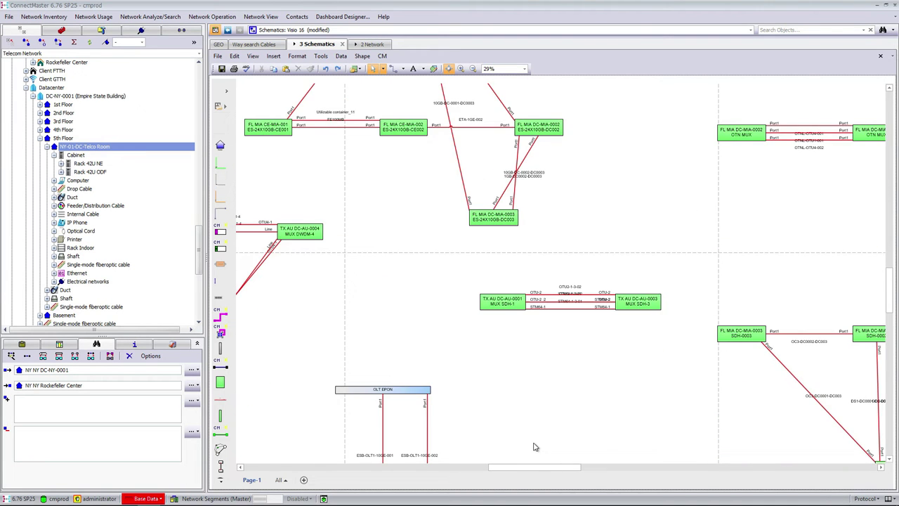
{"action": "left_click_drag", "start_coordinate": [551, 467], "coordinate": [581, 467]}
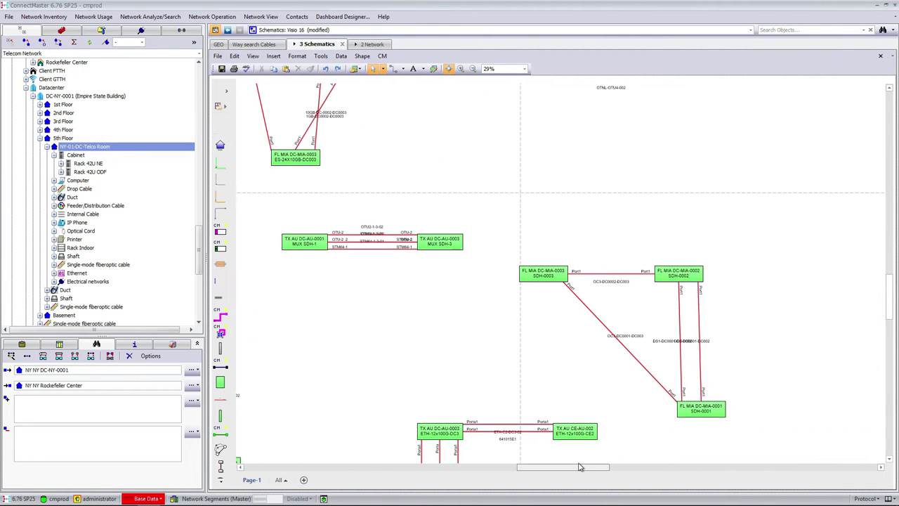
{"action": "scroll", "coordinate": [582, 457], "scroll_direction": "down", "scroll_amount": 2}
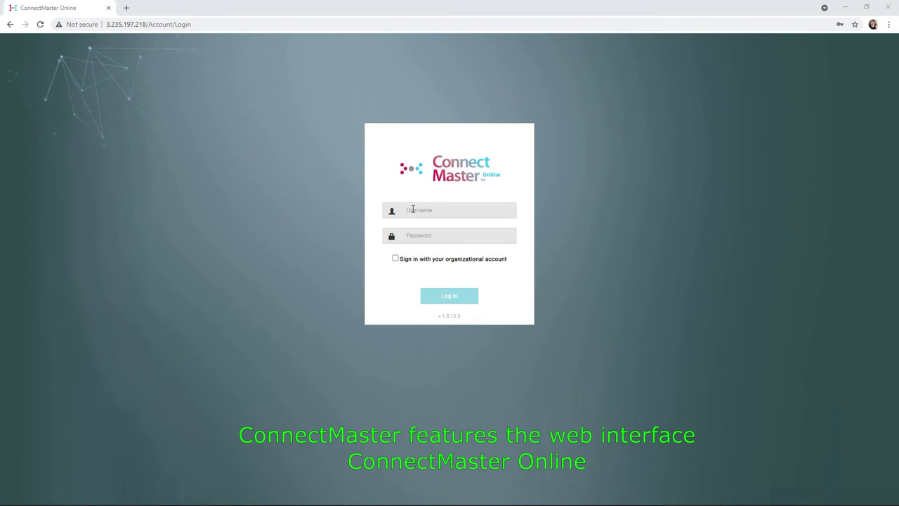
Log in to ConnectMaster Online with the browser's saved username and password
{"action": "left_click", "coordinate": [414, 209]}
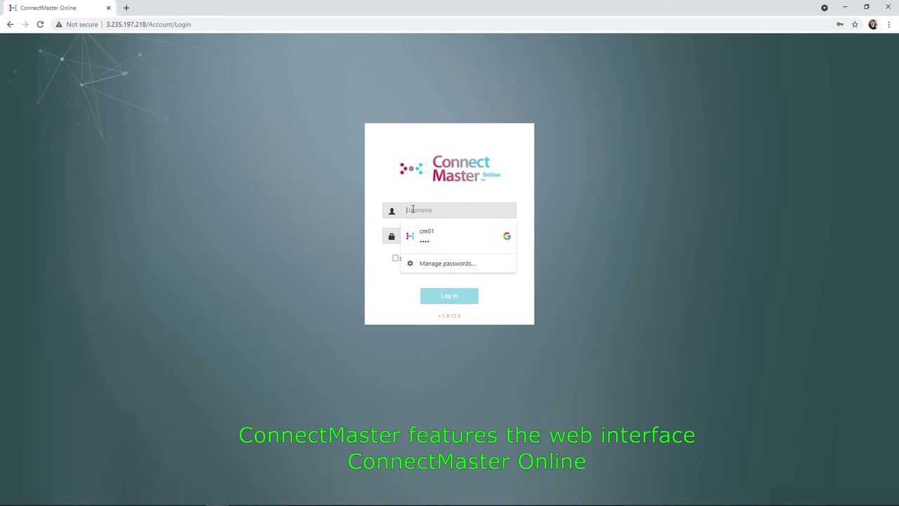
{"action": "left_click", "coordinate": [411, 237]}
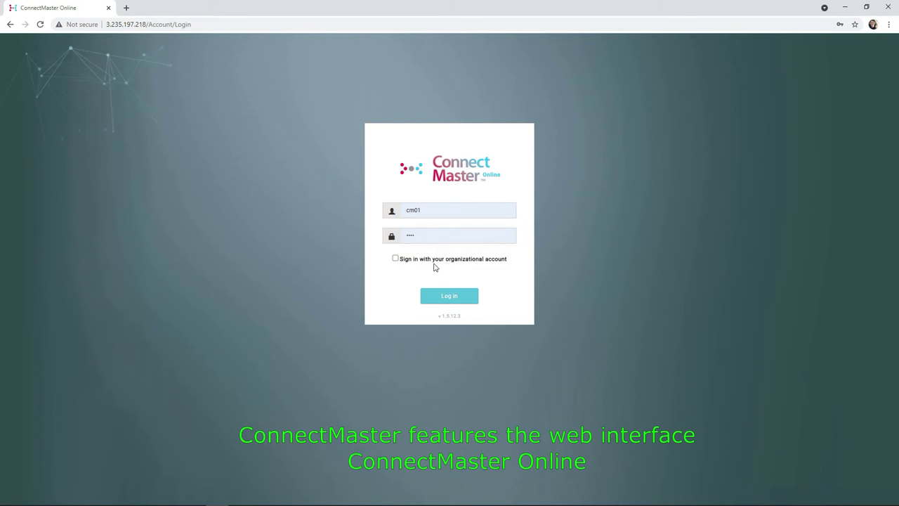
{"action": "left_click", "coordinate": [449, 300]}
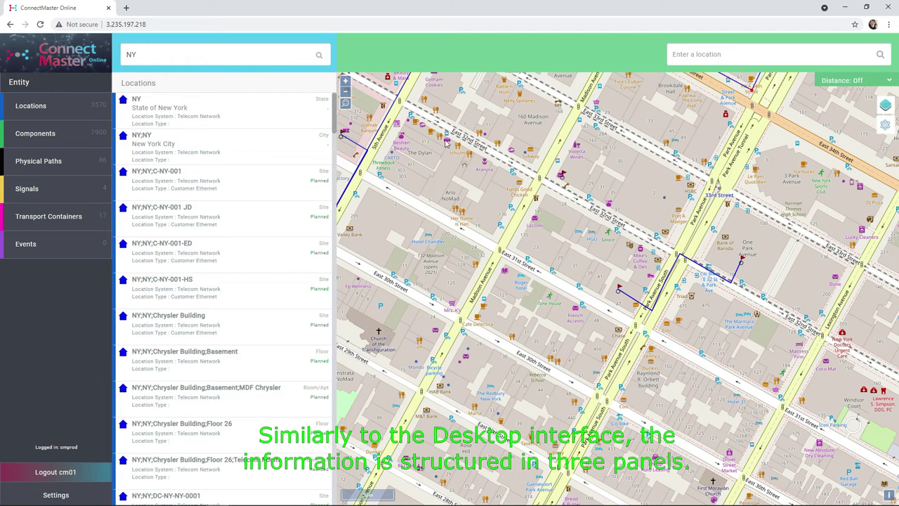
Switch the locations list to the Location Tree of the Telecom Network system
{"action": "left_click", "coordinate": [97, 111]}
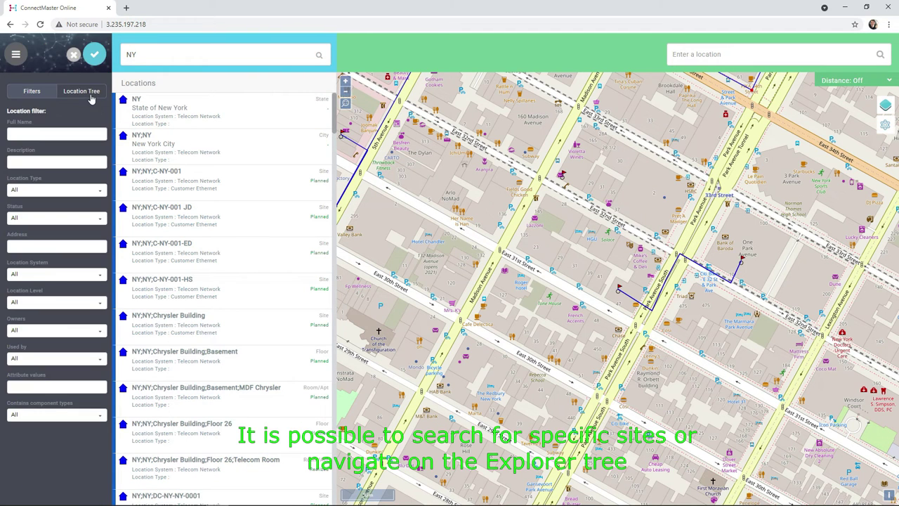
{"action": "left_click", "coordinate": [91, 98]}
{"action": "left_click", "coordinate": [57, 129]}
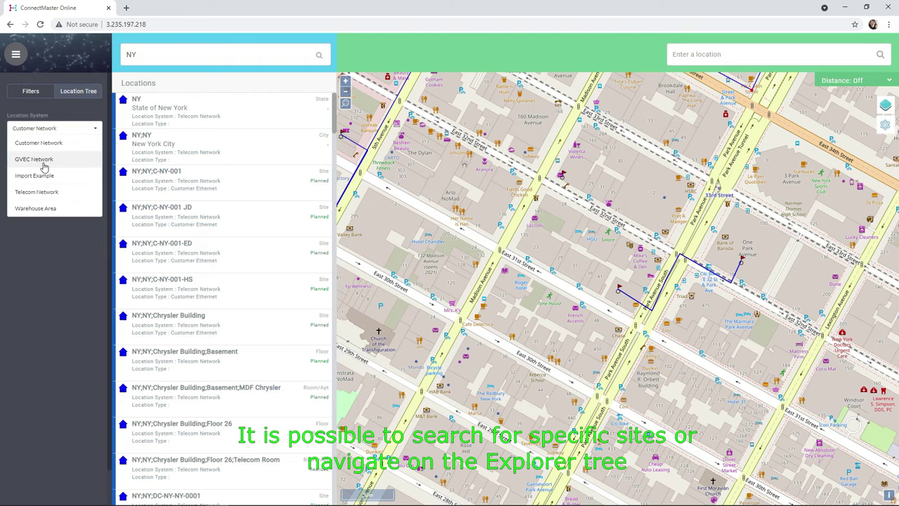
{"action": "left_click", "coordinate": [39, 191]}
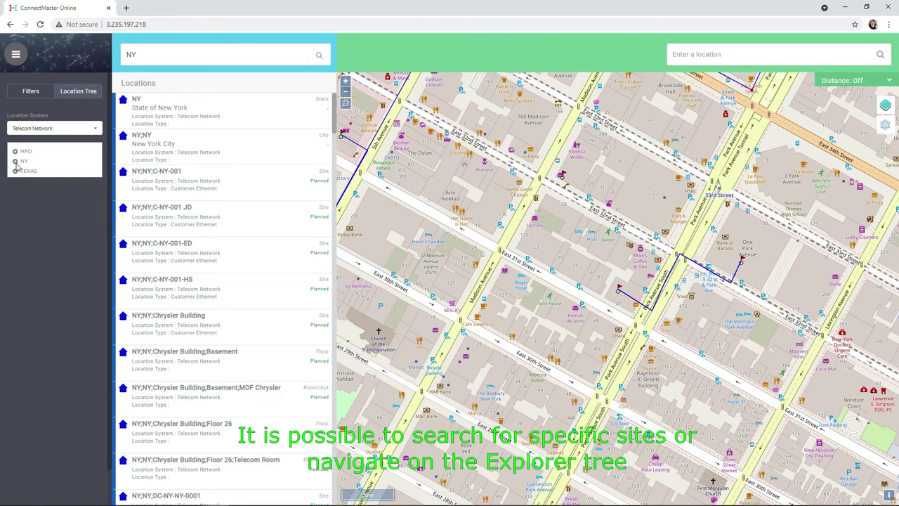
Expand NY > NY > Chrysler Building > Floor 26 and open its Telecom Room
{"action": "left_click", "coordinate": [15, 162]}
{"action": "left_click", "coordinate": [23, 171]}
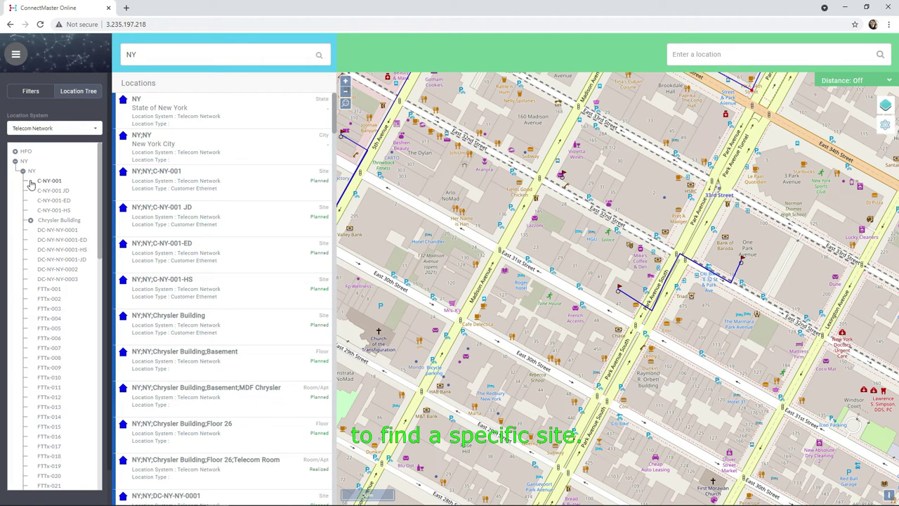
{"action": "left_click", "coordinate": [70, 222]}
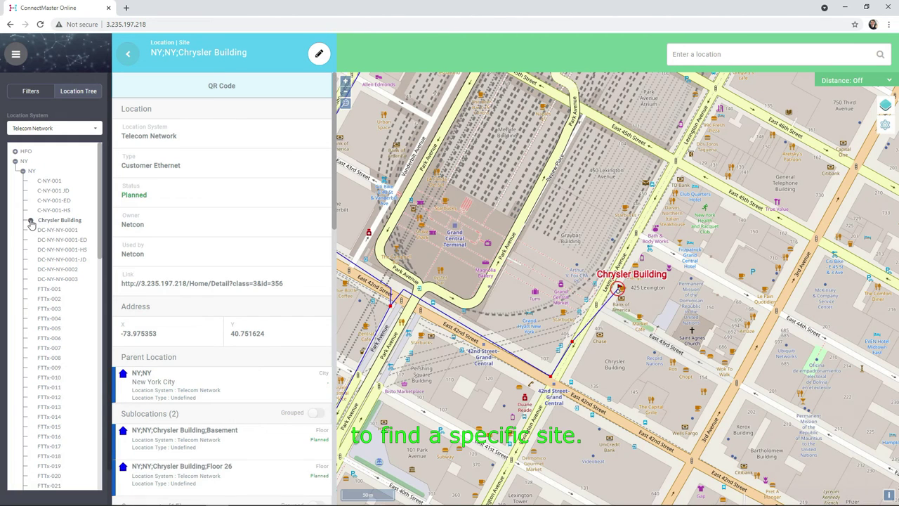
{"action": "left_click", "coordinate": [30, 220]}
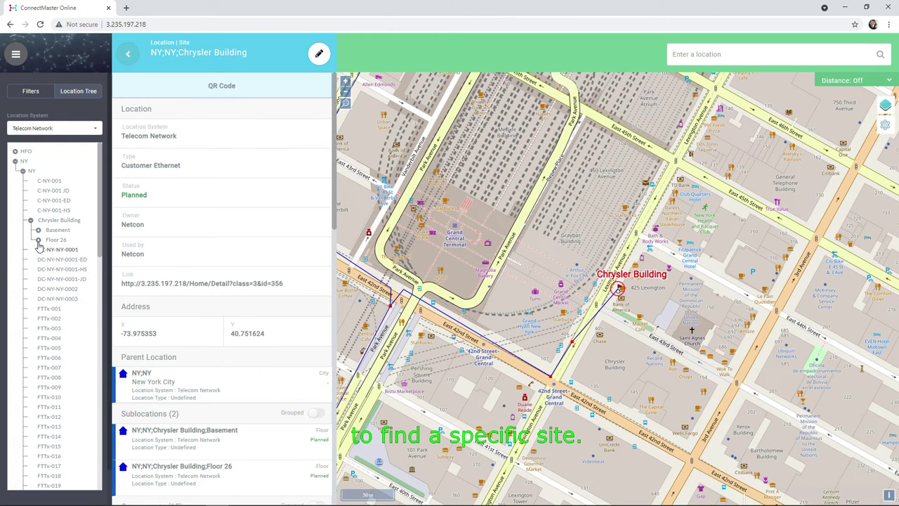
{"action": "left_click", "coordinate": [38, 240]}
{"action": "left_click", "coordinate": [61, 255]}
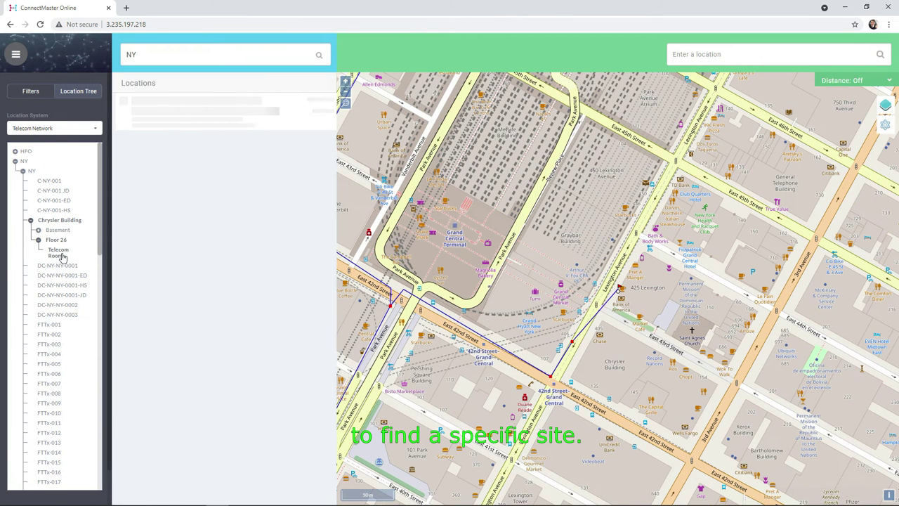
{"action": "left_click_drag", "start_coordinate": [335, 150], "coordinate": [320, 267]}
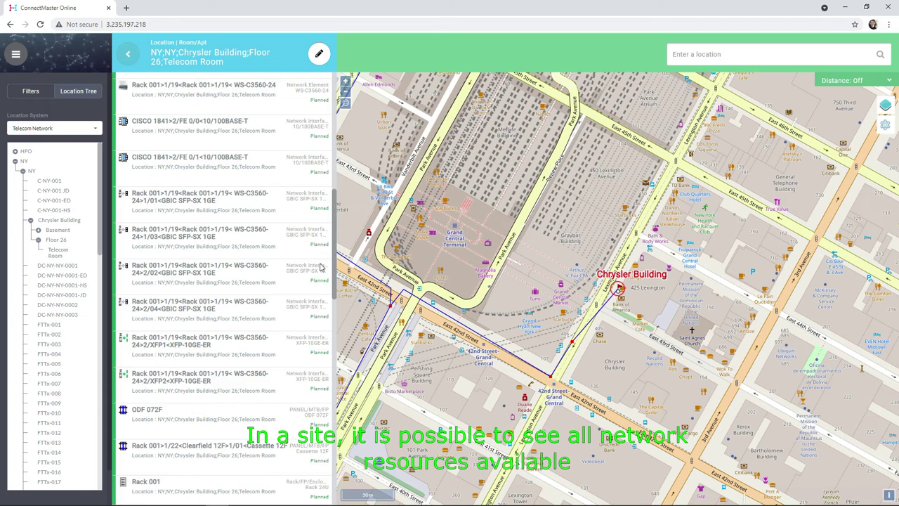
Open the Rack 001 WS-C3560-24 switch details and list its contained components by unit
{"action": "scroll", "coordinate": [320, 267], "scroll_direction": "up", "scroll_amount": 1}
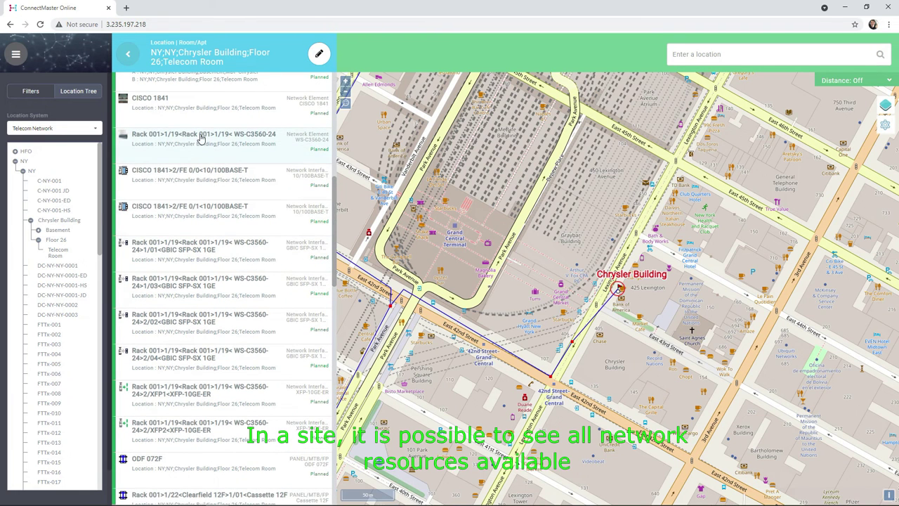
{"action": "left_click", "coordinate": [201, 138]}
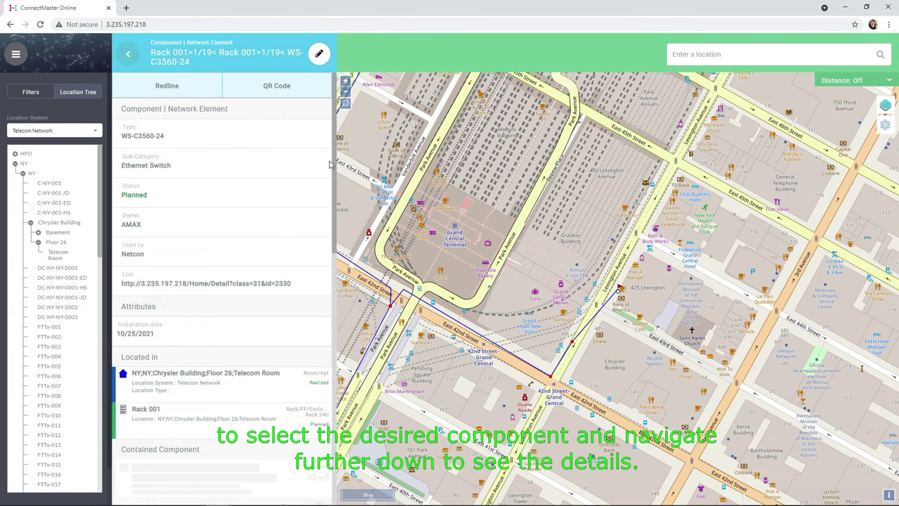
{"action": "left_click_drag", "start_coordinate": [329, 164], "coordinate": [333, 243]}
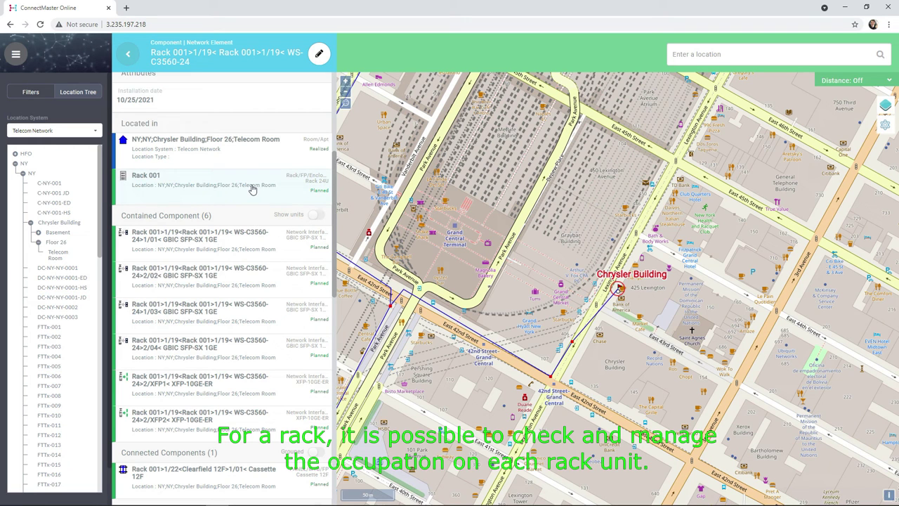
{"action": "left_click", "coordinate": [317, 216]}
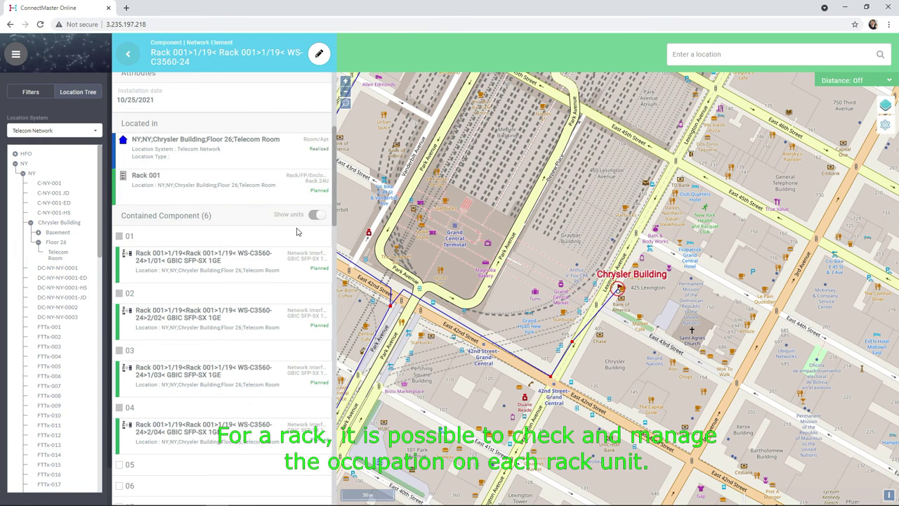
{"action": "scroll", "coordinate": [222, 273], "scroll_direction": "down", "scroll_amount": 5}
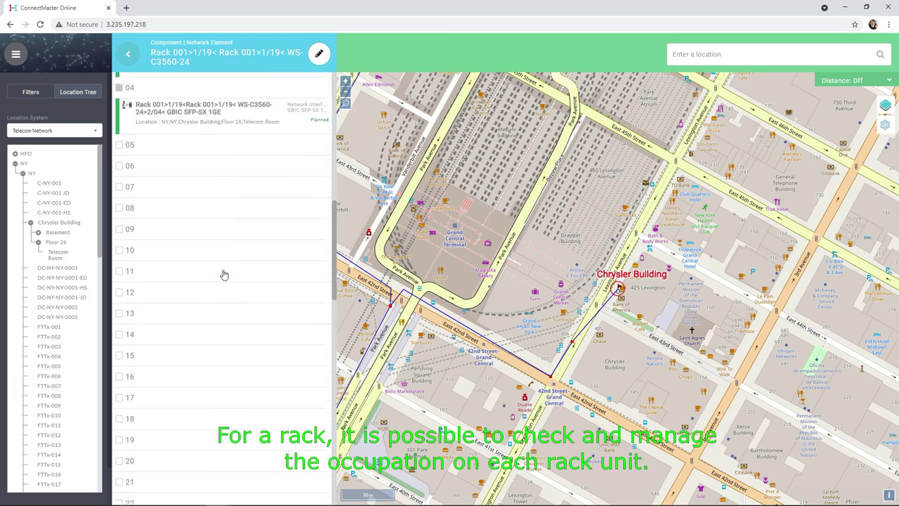
{"action": "scroll", "coordinate": [223, 274], "scroll_direction": "up", "scroll_amount": 5}
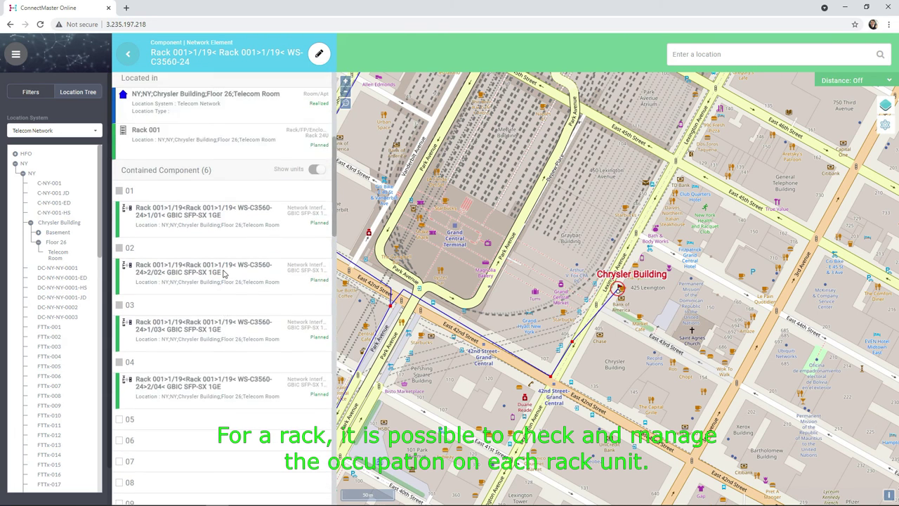
{"action": "scroll", "coordinate": [224, 274], "scroll_direction": "up", "scroll_amount": 3}
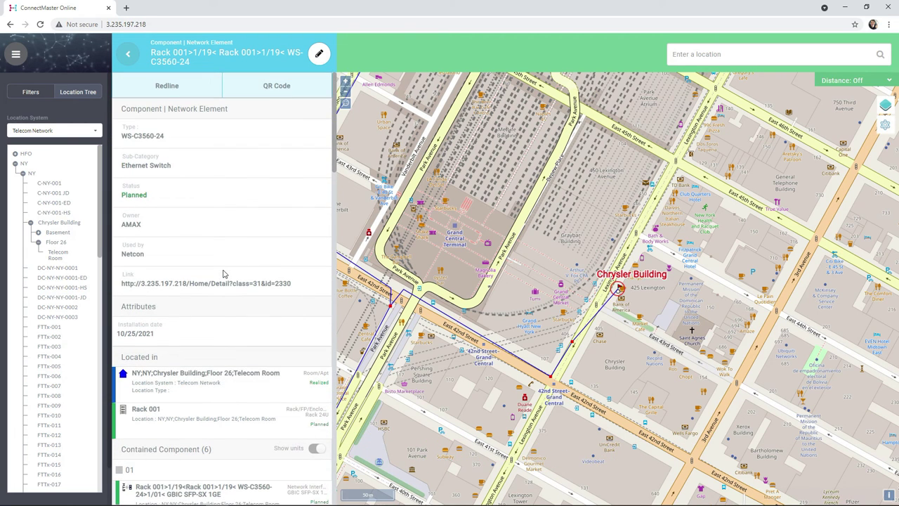
Change the WS-C3560-24 switch's owner from AMAX to Customer, then return to the Telecom Room
{"action": "left_click", "coordinate": [321, 56]}
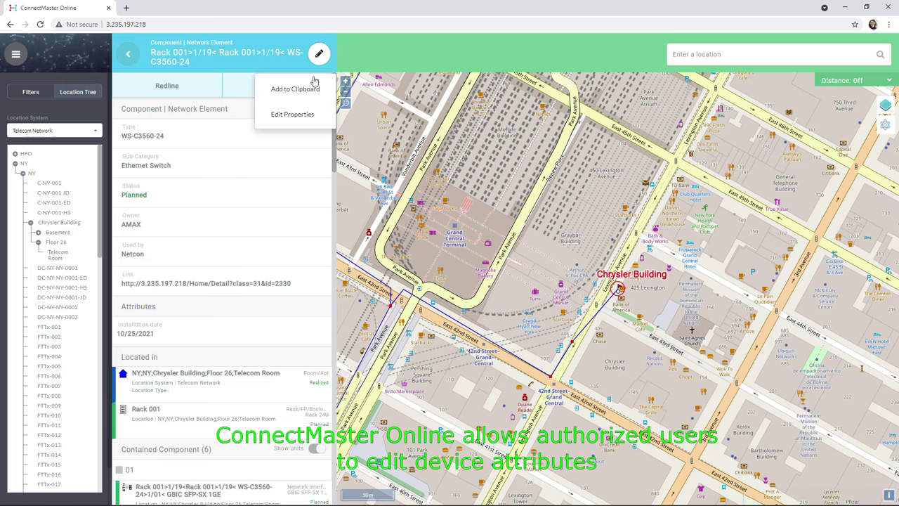
{"action": "left_click", "coordinate": [295, 113]}
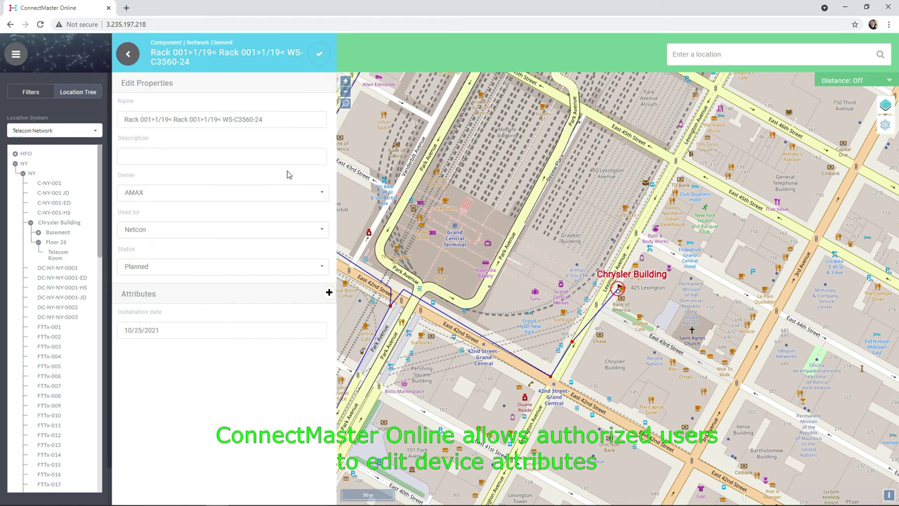
{"action": "left_click", "coordinate": [323, 193]}
{"action": "scroll", "coordinate": [182, 240], "scroll_direction": "down", "scroll_amount": 1}
{"action": "scroll", "coordinate": [183, 240], "scroll_direction": "down", "scroll_amount": 5}
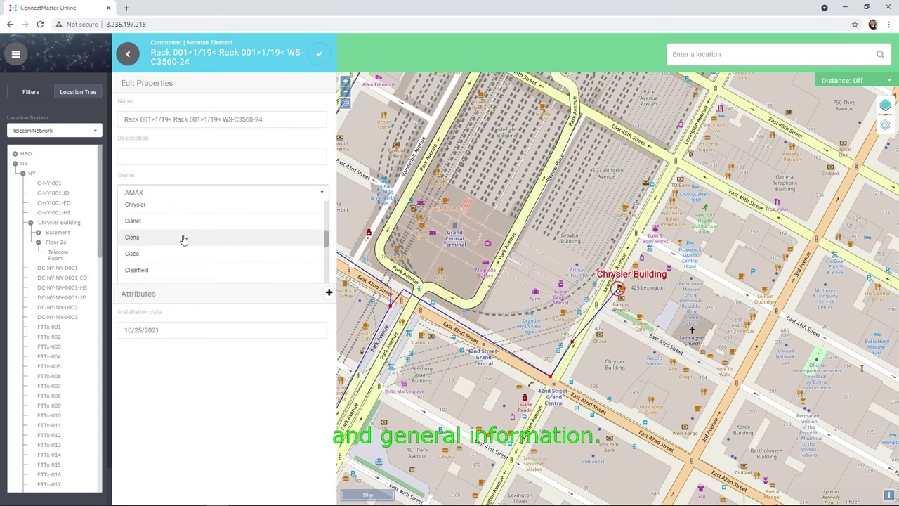
{"action": "scroll", "coordinate": [182, 241], "scroll_direction": "down", "scroll_amount": 3}
{"action": "scroll", "coordinate": [182, 239], "scroll_direction": "up", "scroll_amount": 1}
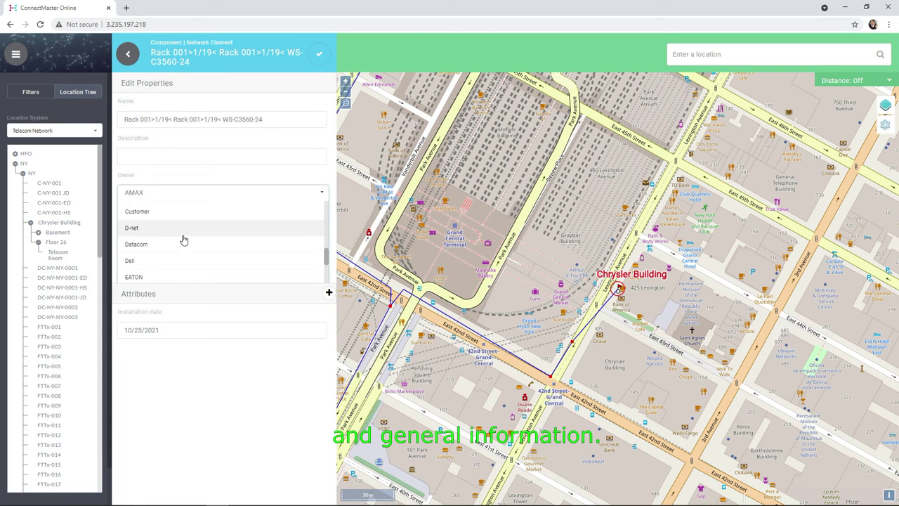
{"action": "left_click", "coordinate": [174, 218]}
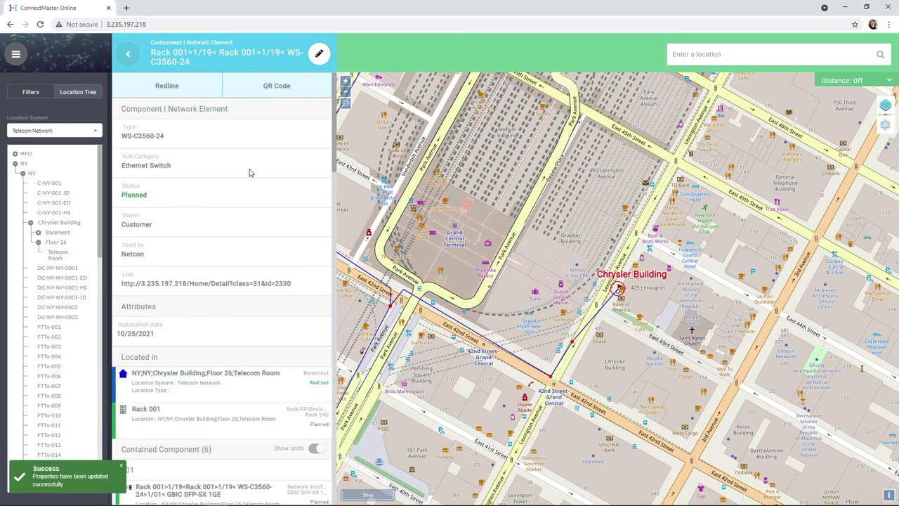
{"action": "left_click", "coordinate": [128, 55]}
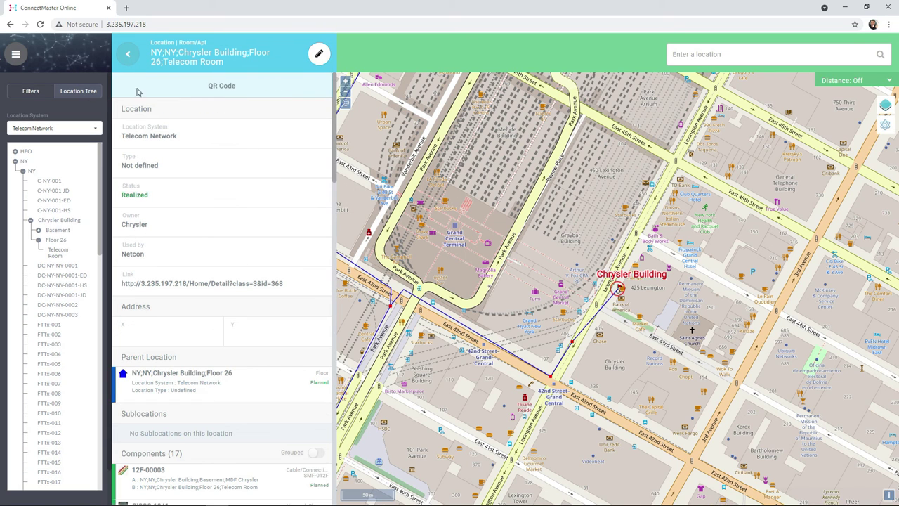
Select cable 12F-00001 on the map and open its Fiber01 path, Chrysler Fiber 1 West
{"action": "left_click", "coordinate": [431, 307]}
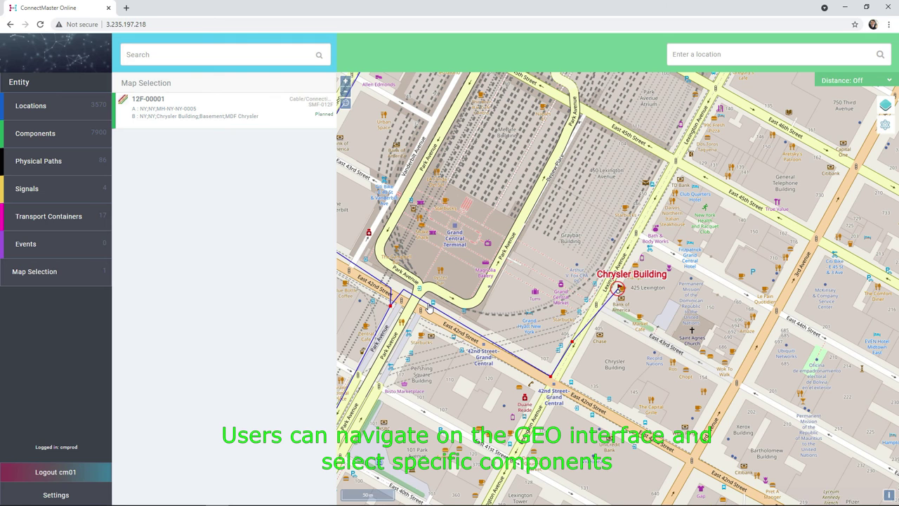
{"action": "left_click", "coordinate": [172, 103]}
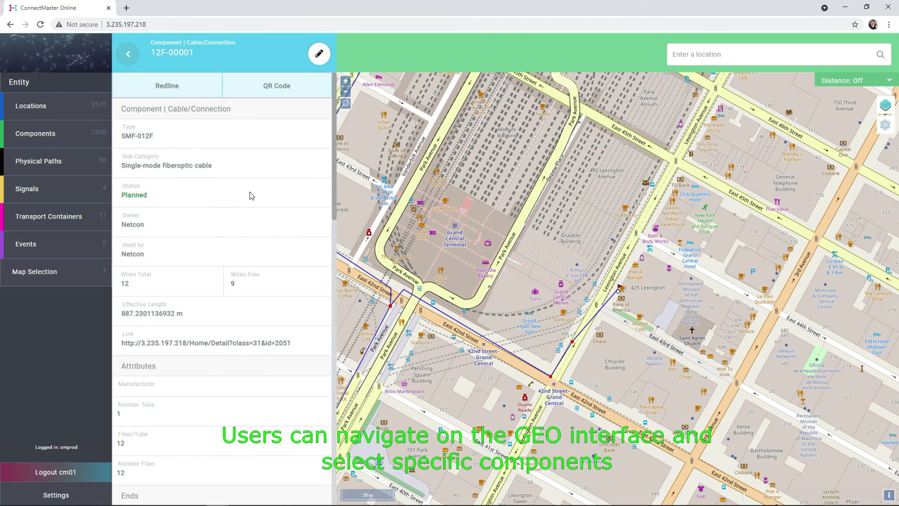
{"action": "scroll", "coordinate": [257, 202], "scroll_direction": "down", "scroll_amount": 6}
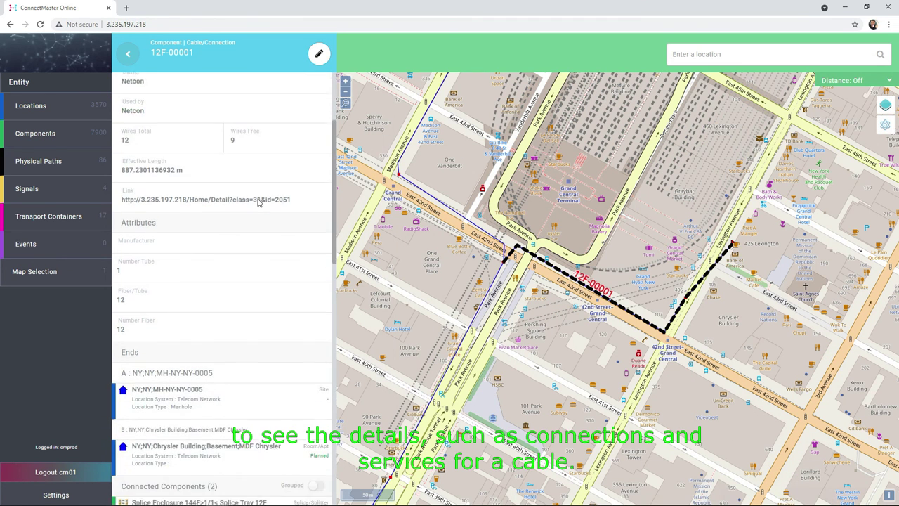
{"action": "scroll", "coordinate": [257, 203], "scroll_direction": "down", "scroll_amount": 3}
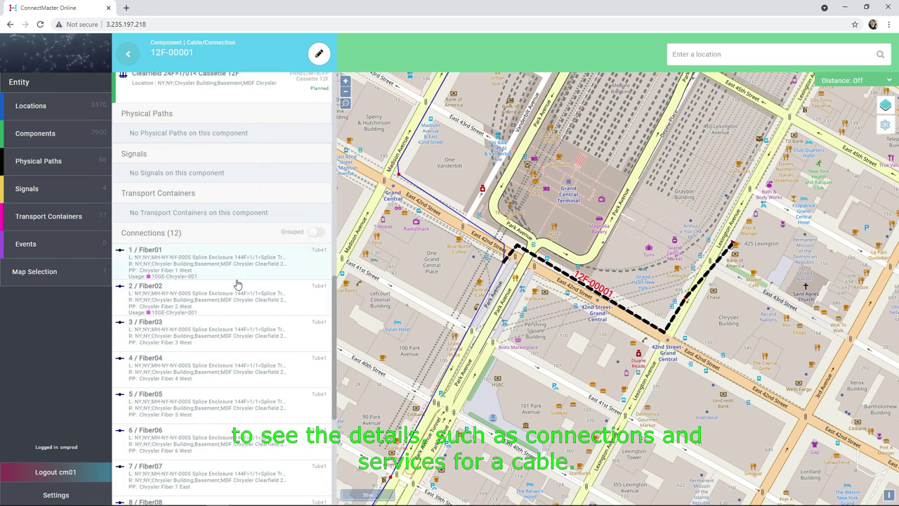
{"action": "scroll", "coordinate": [231, 269], "scroll_direction": "down", "scroll_amount": 4}
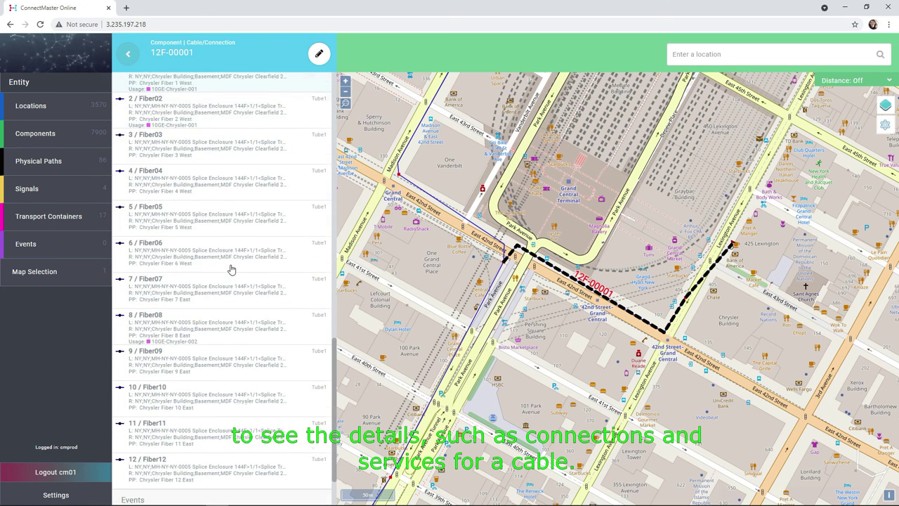
{"action": "scroll", "coordinate": [231, 269], "scroll_direction": "up", "scroll_amount": 5}
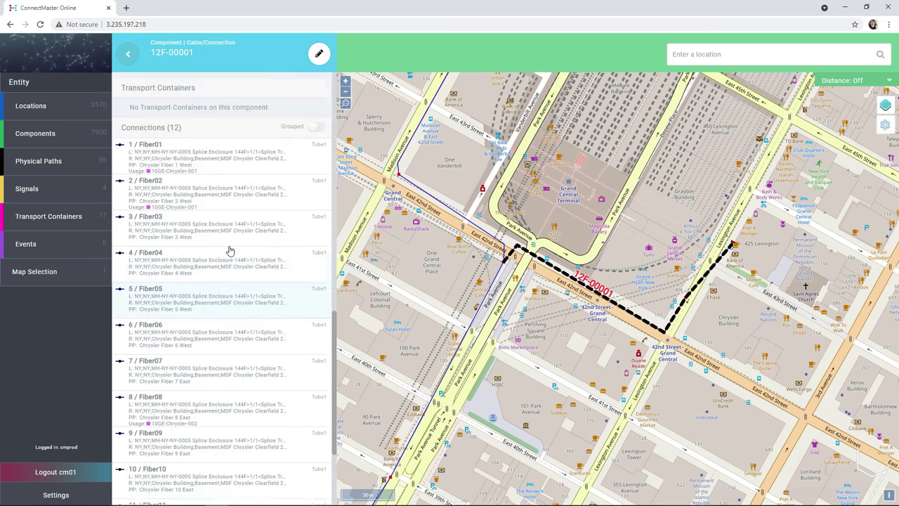
{"action": "left_click", "coordinate": [215, 199]}
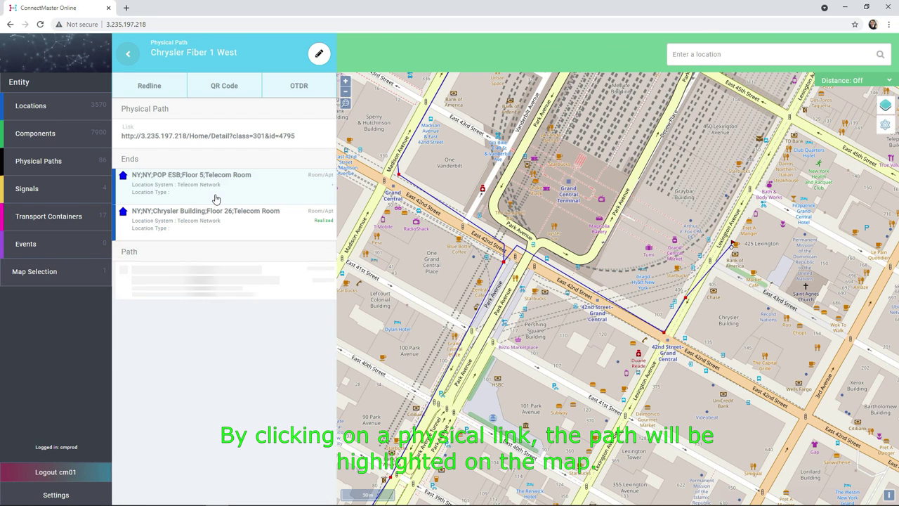